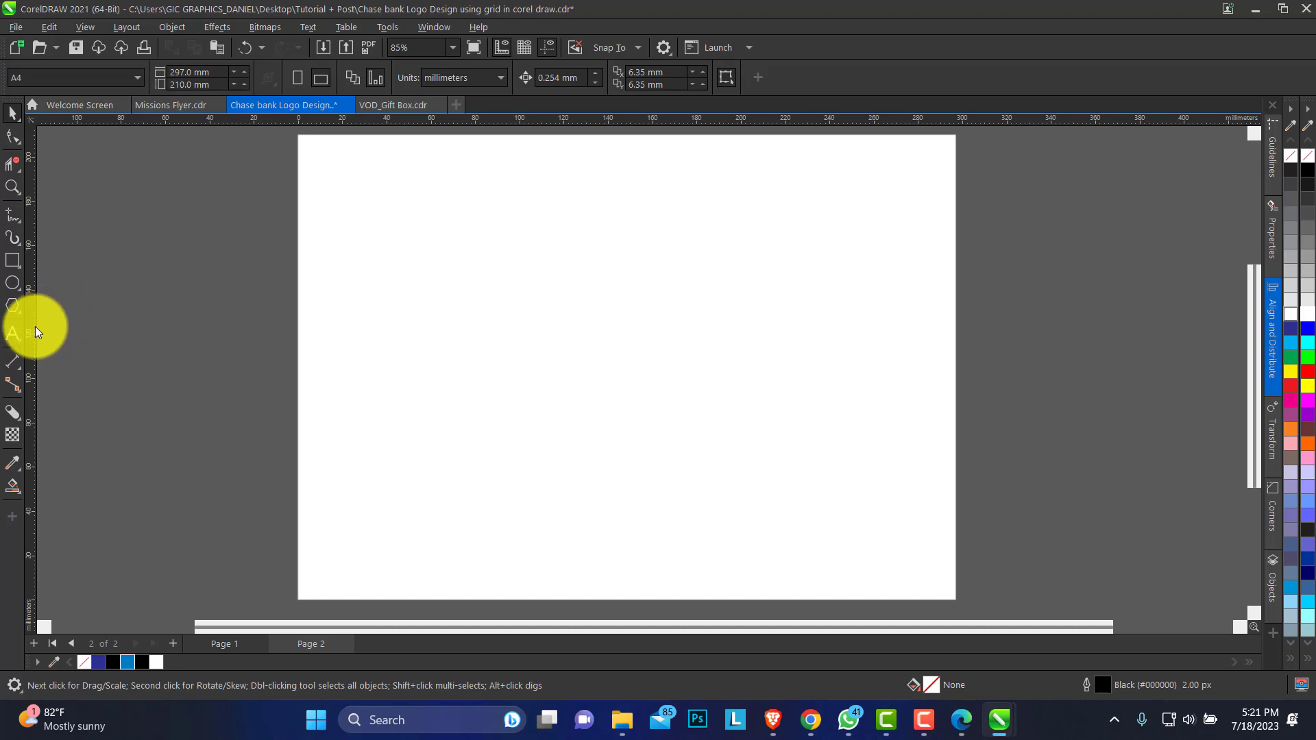
Step: Draw a square about 88 mm wide near the middle of the blank page
{"action": "left_click", "coordinate": [20, 265]}
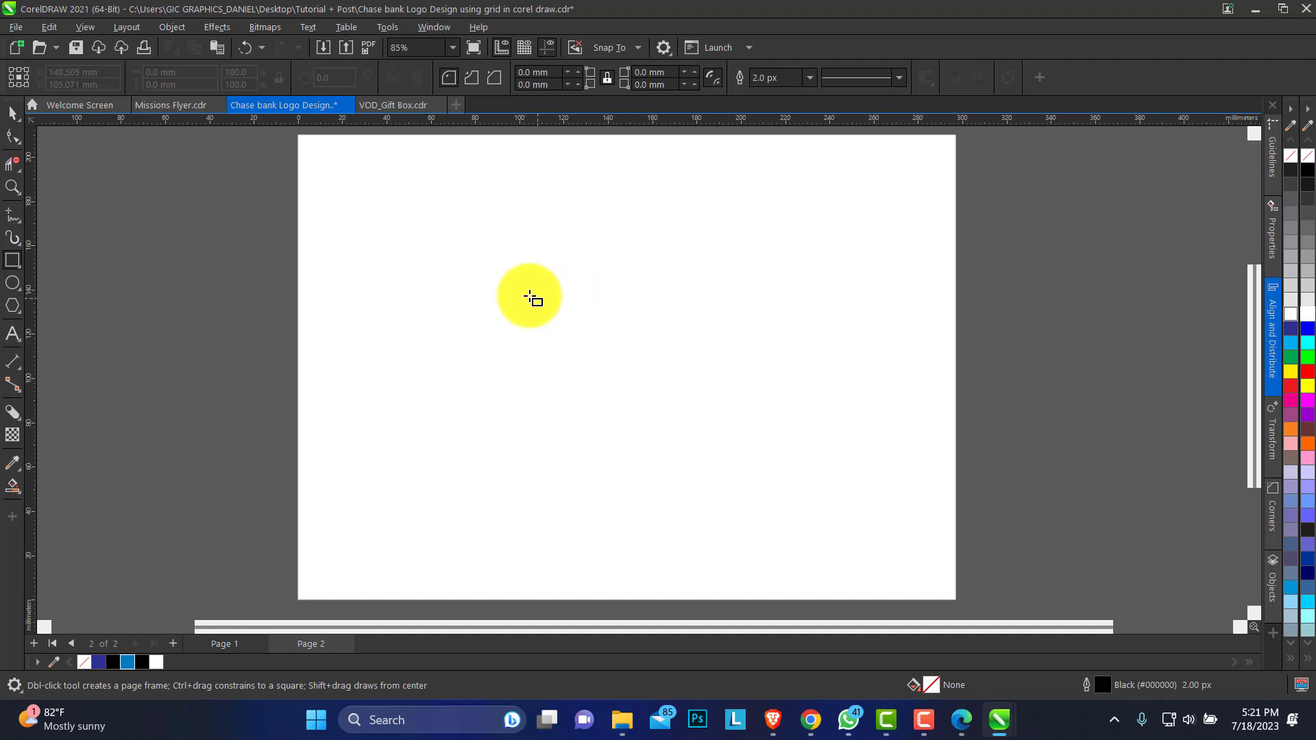
{"action": "left_click_drag", "start_coordinate": [516, 281], "coordinate": [704, 475]}
{"action": "left_click", "coordinate": [12, 112]}
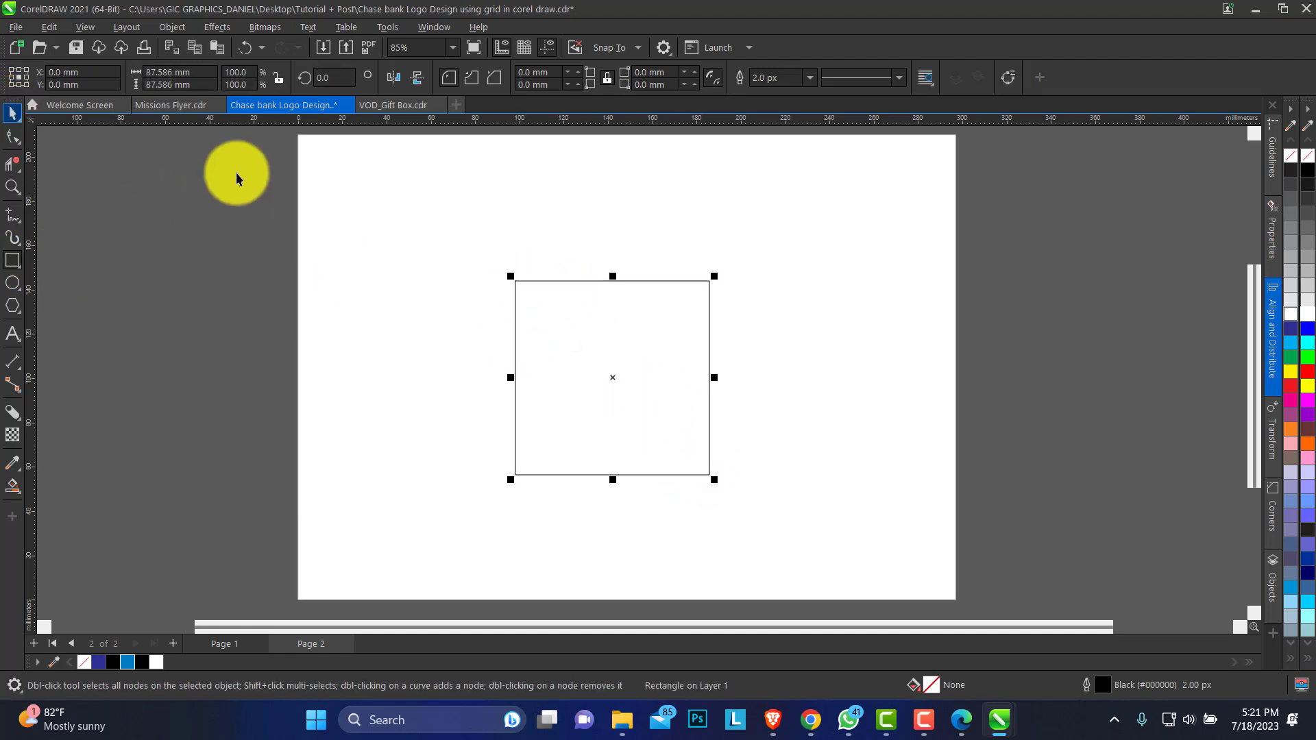
{"action": "left_click", "coordinate": [525, 187]}
{"action": "left_click", "coordinate": [594, 288]}
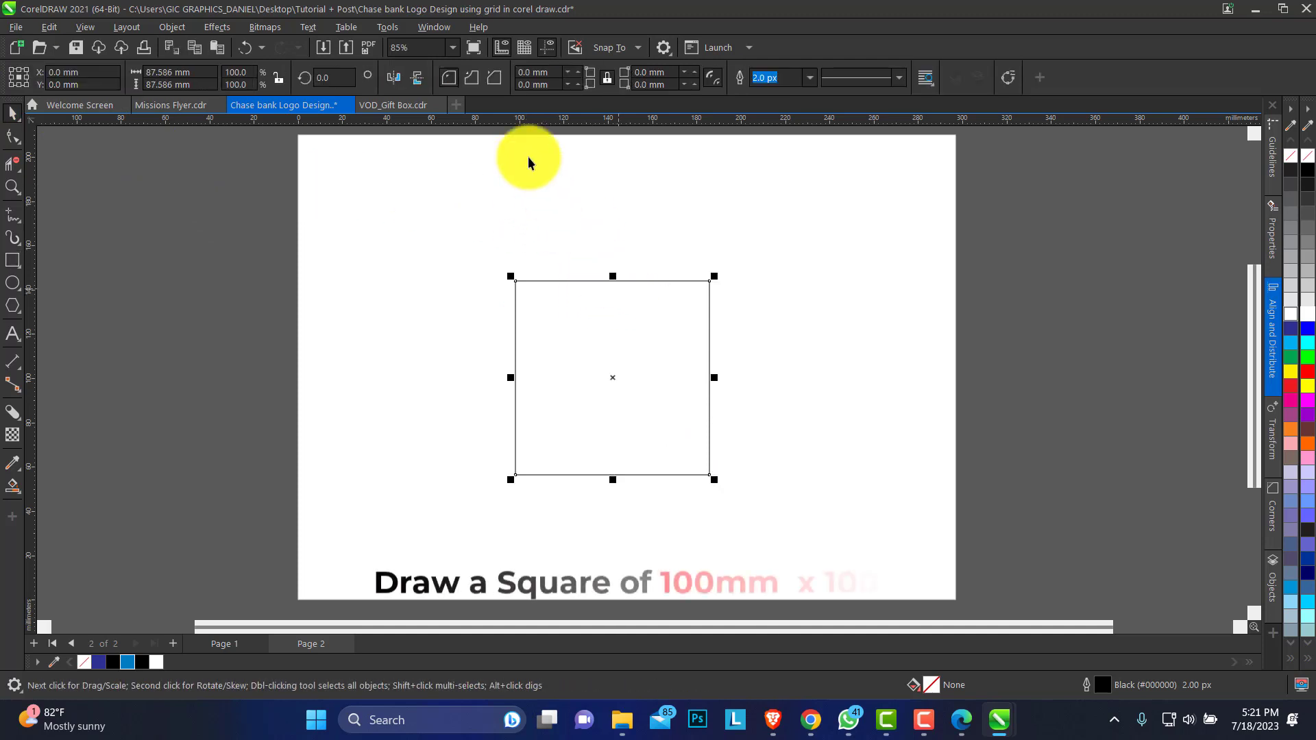
Step: Set the document's drawing units to millimeters
{"action": "left_click", "coordinate": [564, 225]}
{"action": "left_click", "coordinate": [479, 78]}
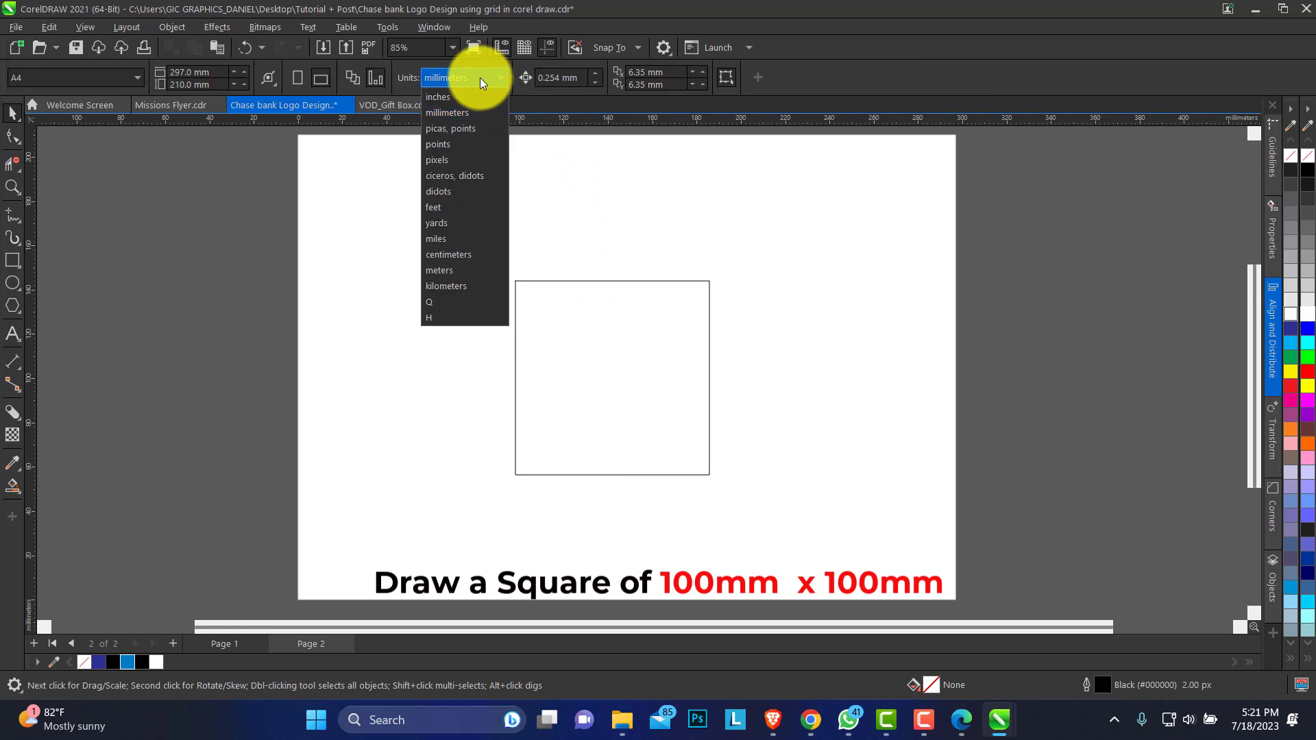
{"action": "left_click", "coordinate": [451, 115]}
Step: Resize the square to 100 mm by 100 mm
{"action": "left_click", "coordinate": [597, 281]}
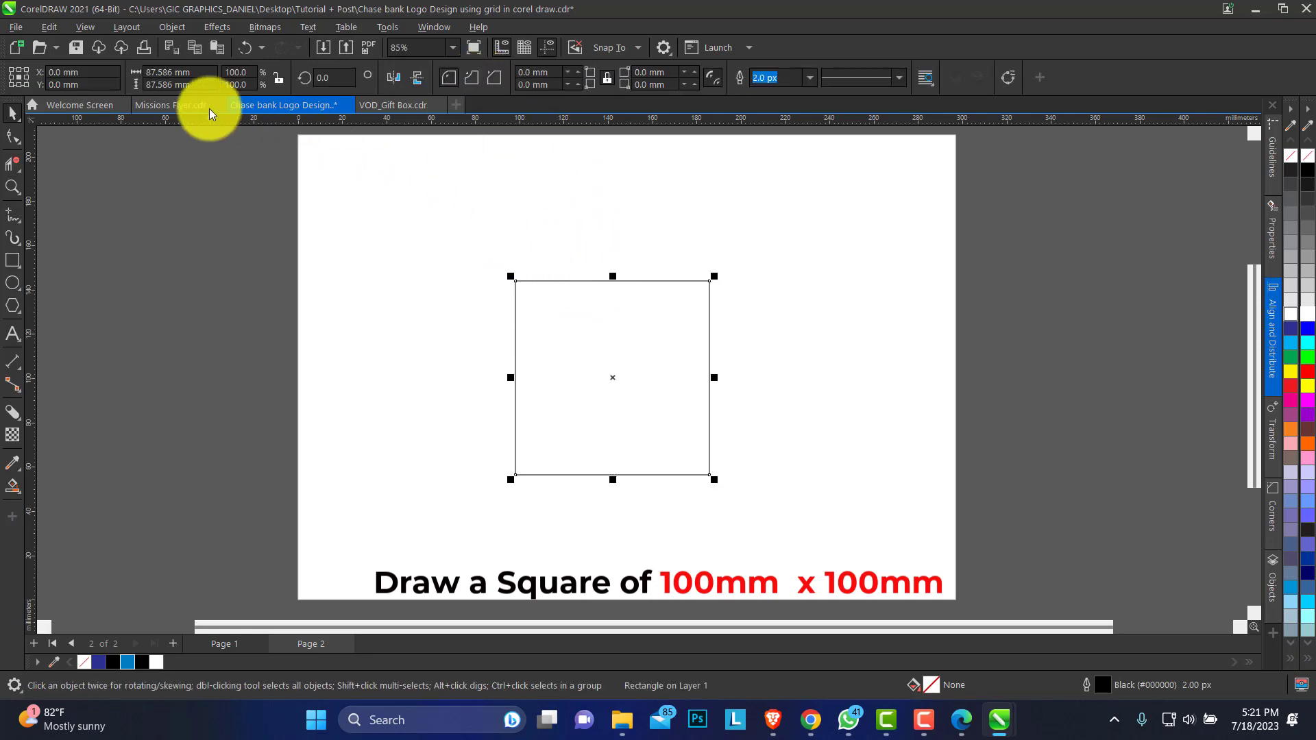
{"action": "left_click", "coordinate": [199, 72]}
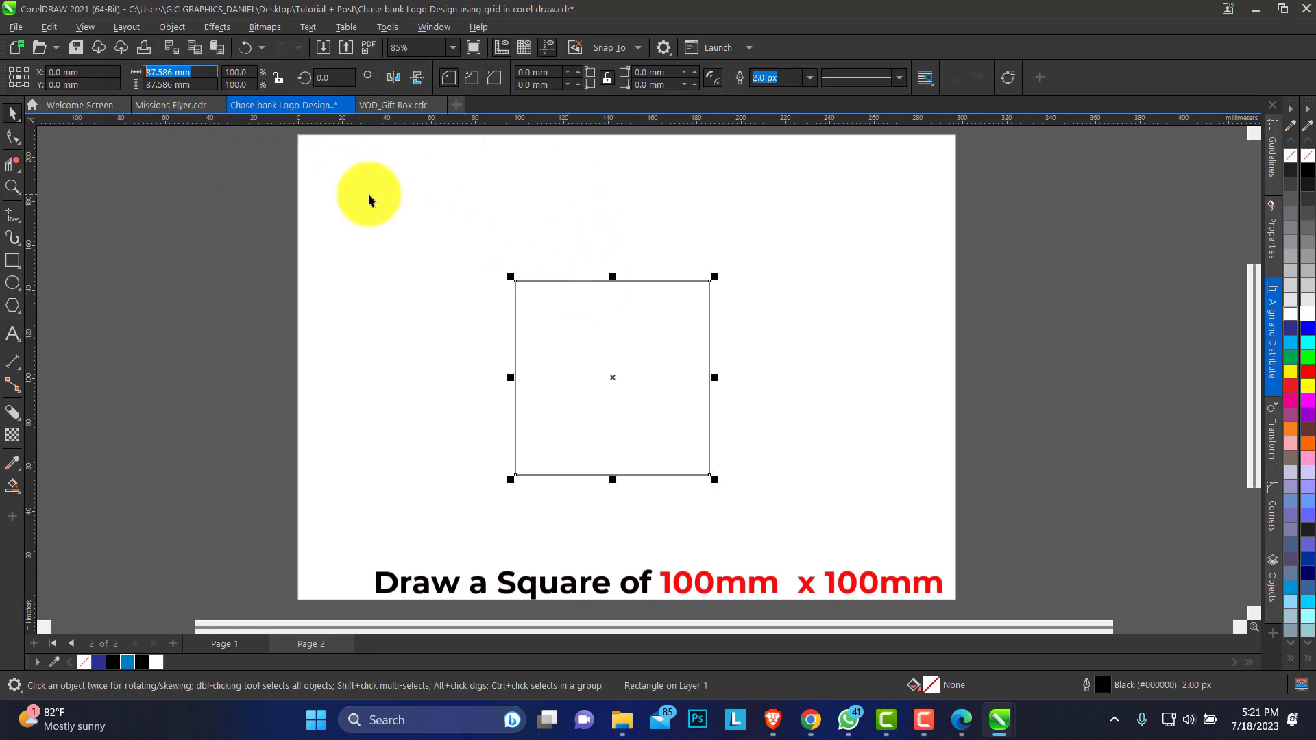
{"action": "type", "text": "100"}
{"action": "key", "text": "Tab"}
{"action": "type", "text": "1"}
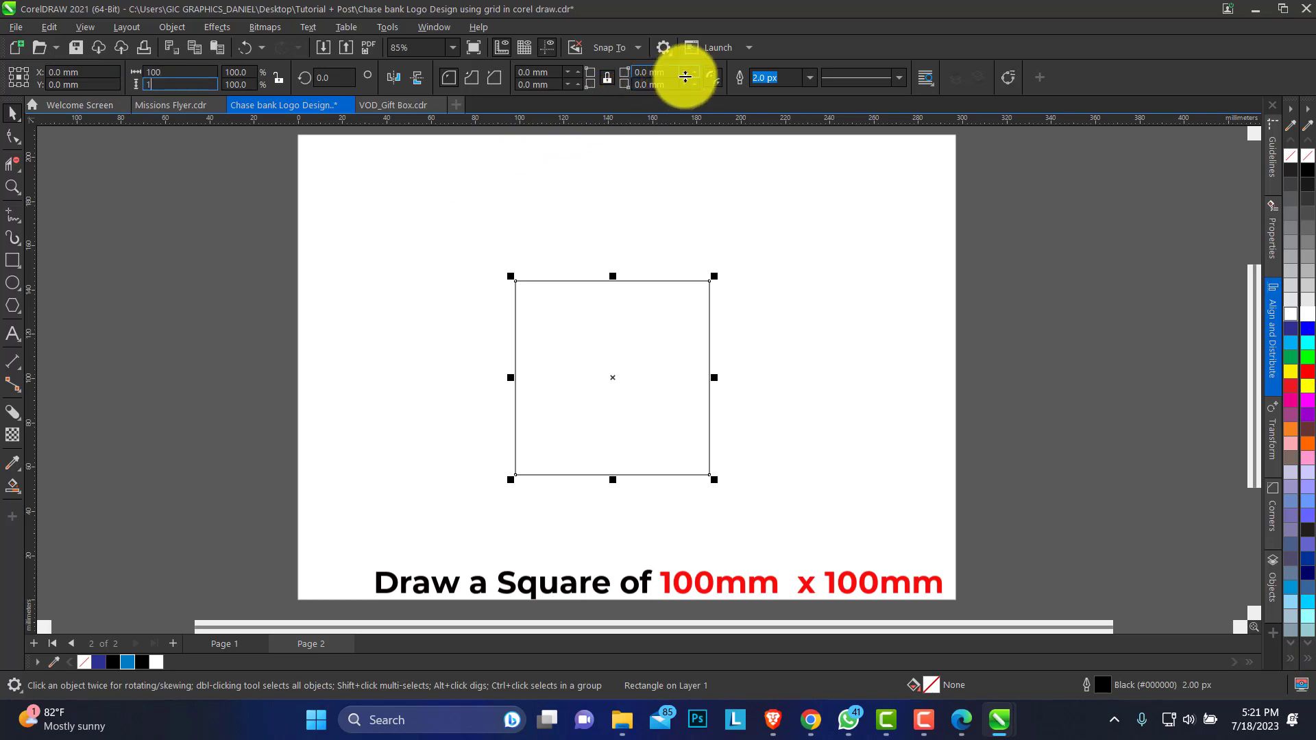
{"action": "type", "text": "00"}
{"action": "key", "text": "Return"}
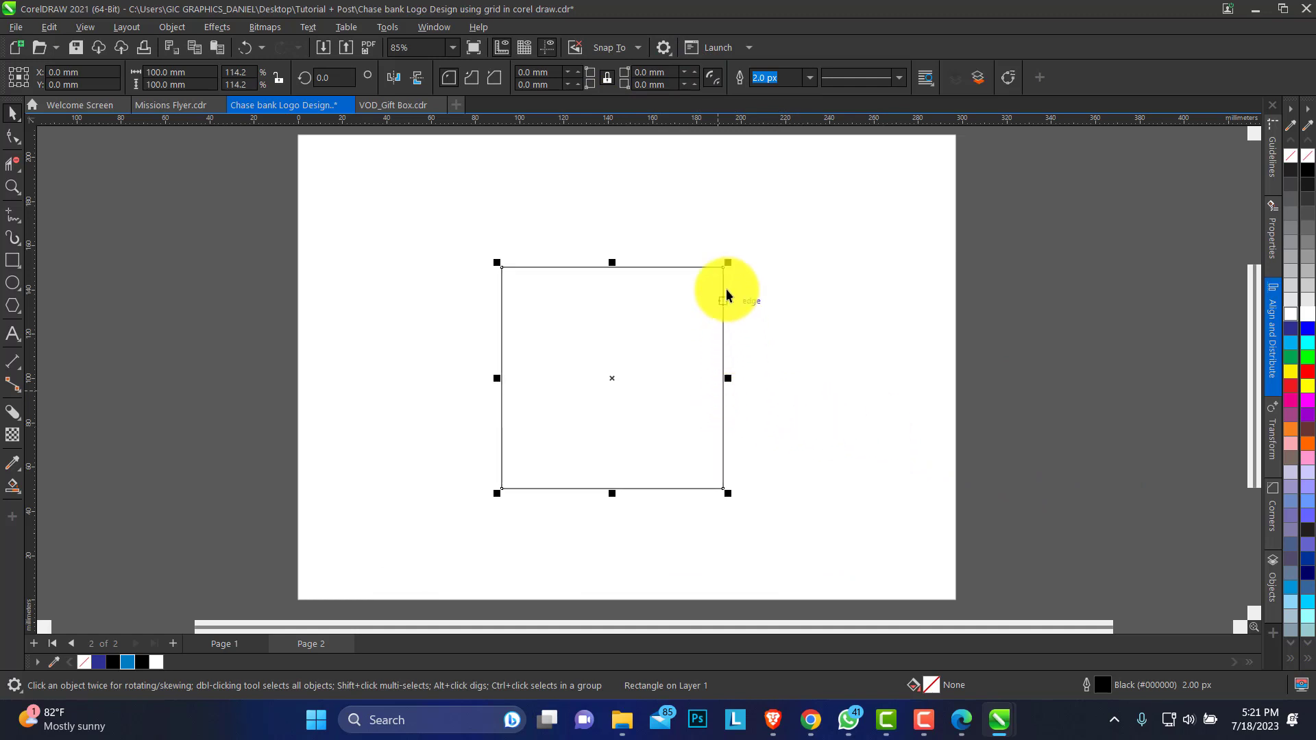
Step: Make a smaller concentric copy of the square, about 45 mm wide, keeping the original
{"action": "left_click_drag", "start_coordinate": [729, 265], "coordinate": [696, 323]}
{"action": "left_click", "coordinate": [702, 303]}
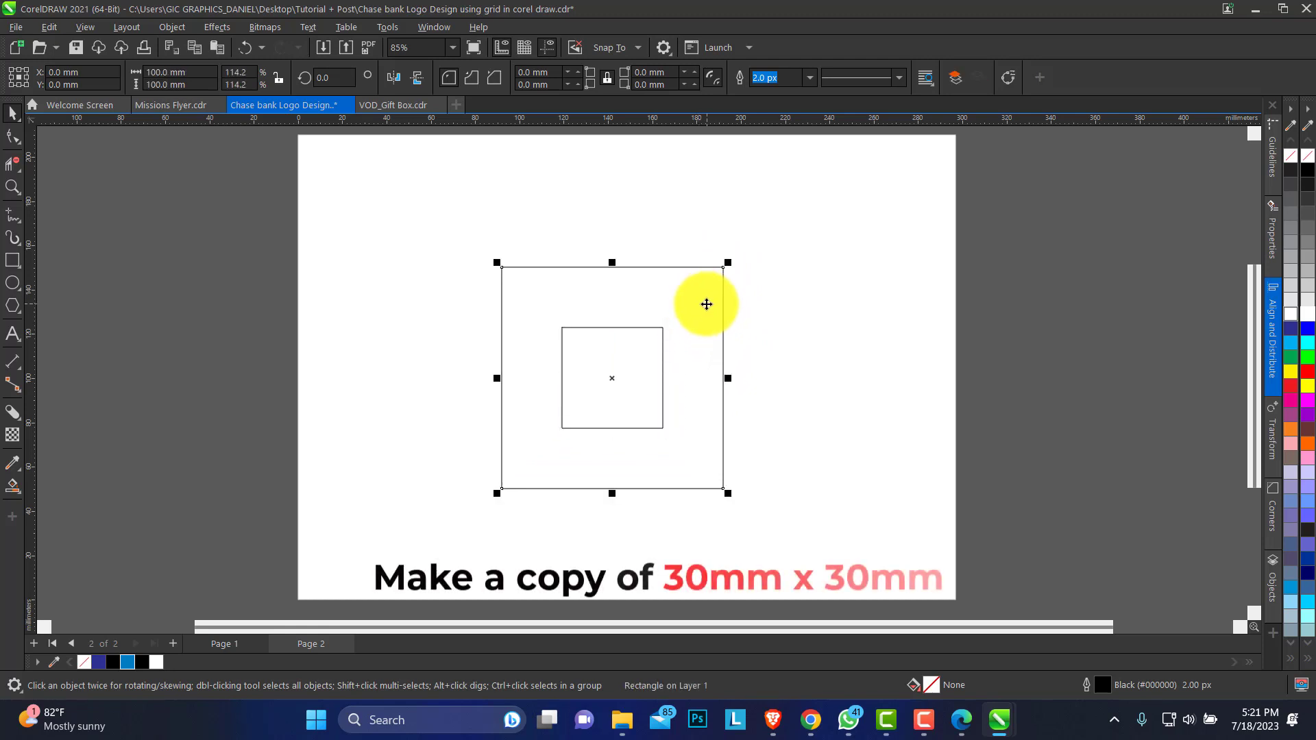
{"action": "key", "text": "Delete"}
{"action": "key", "text": "ctrl+z"}
Step: Resize the inner square to 30 mm by 30 mm
{"action": "left_click", "coordinate": [650, 336]}
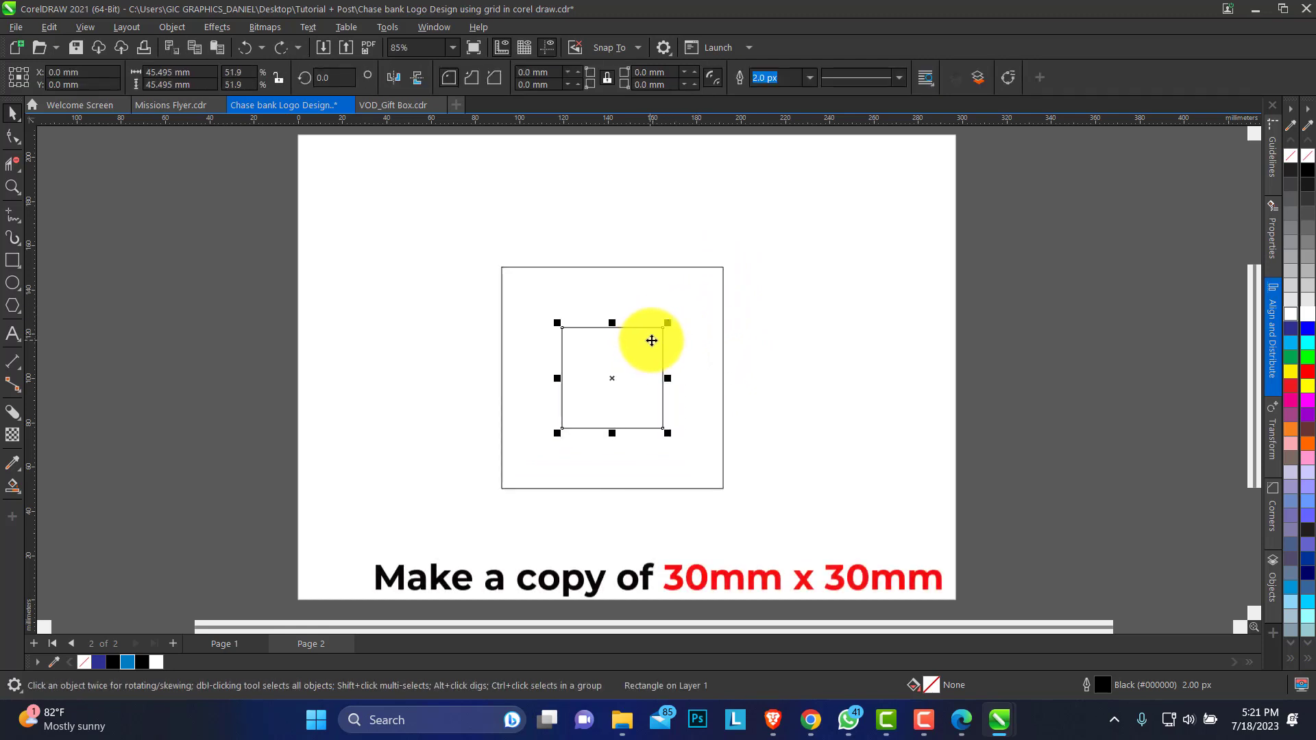
{"action": "left_click", "coordinate": [197, 74]}
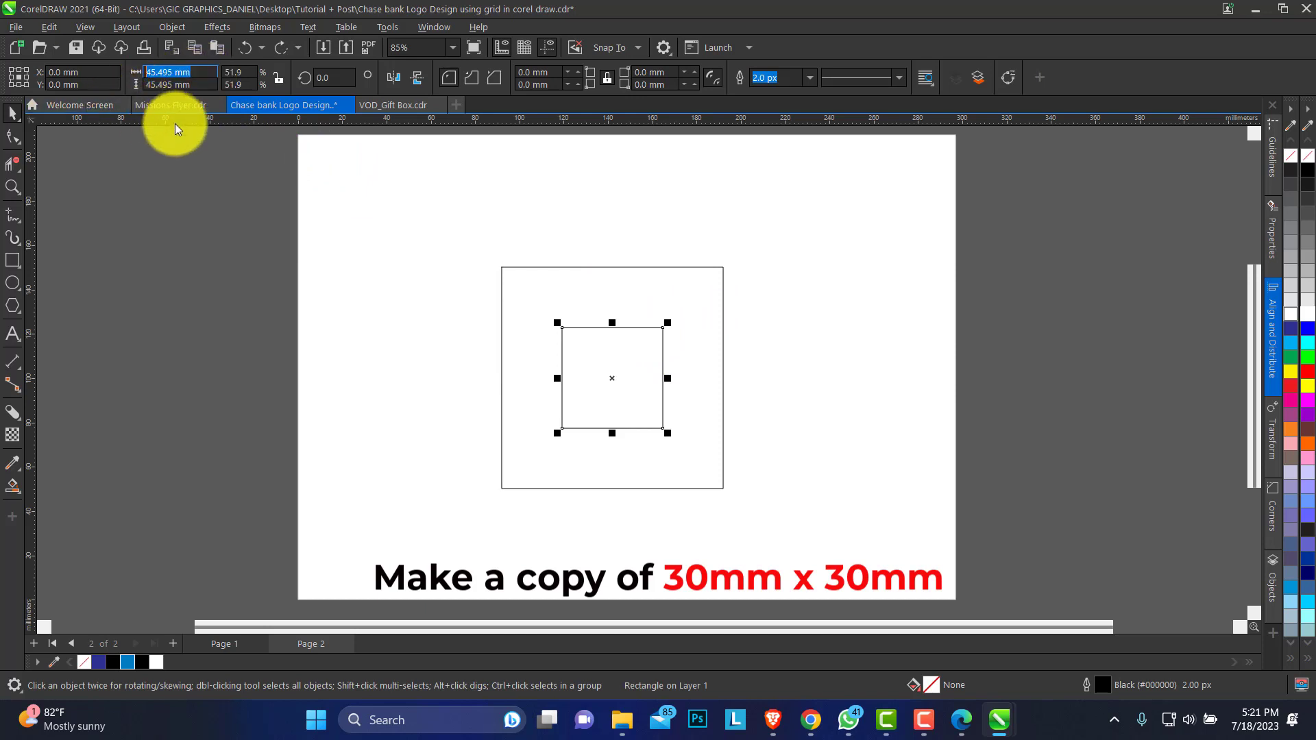
{"action": "type", "text": "30"}
{"action": "key", "text": "Tab"}
{"action": "type", "text": "3"}
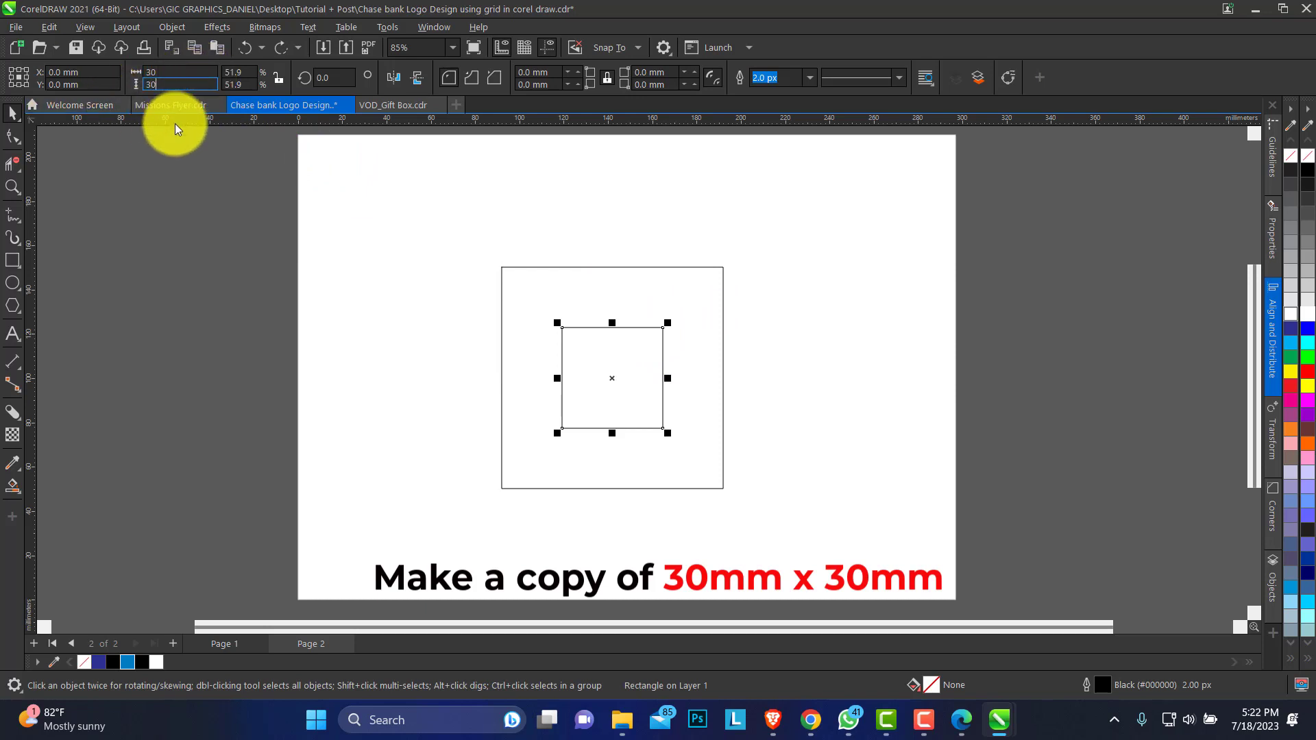
{"action": "key", "text": "Return"}
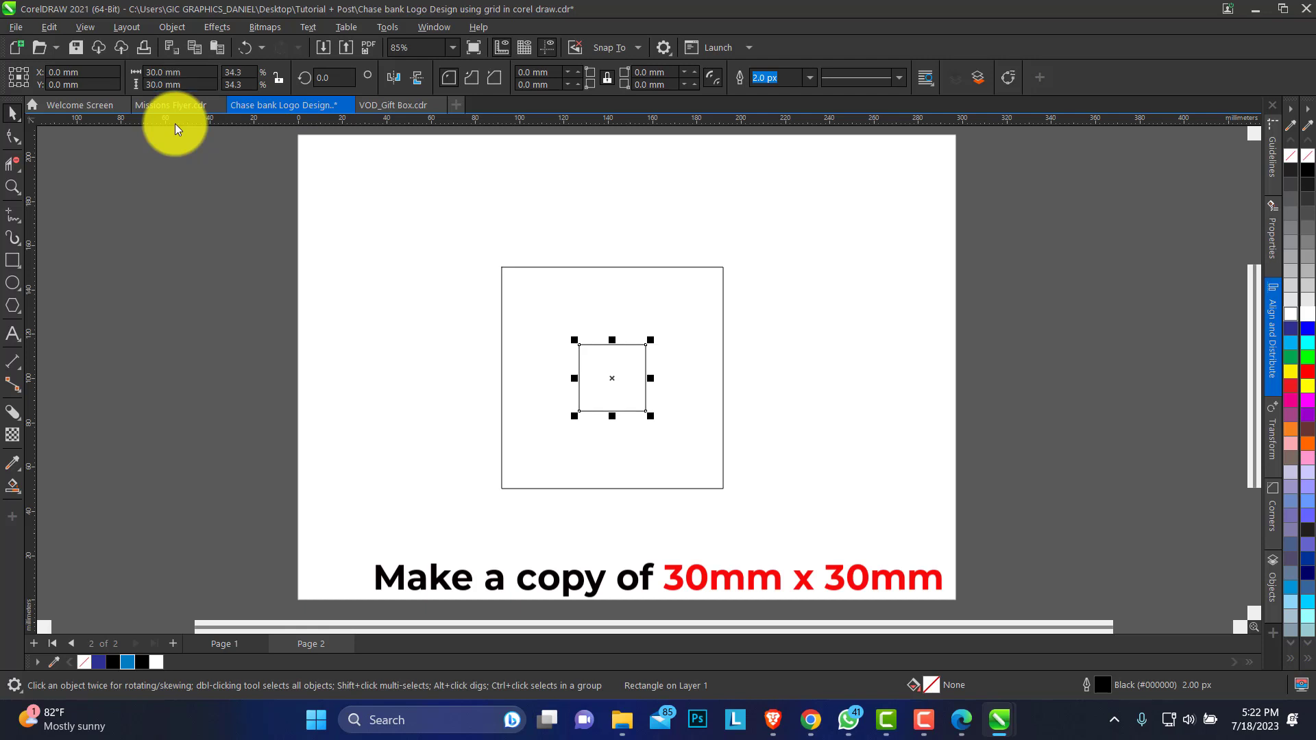
Step: Draw a horizontal 100 mm freehand line across the large square, slightly above the inner square
{"action": "left_click", "coordinate": [12, 186]}
{"action": "left_click_drag", "start_coordinate": [485, 256], "coordinate": [769, 508]}
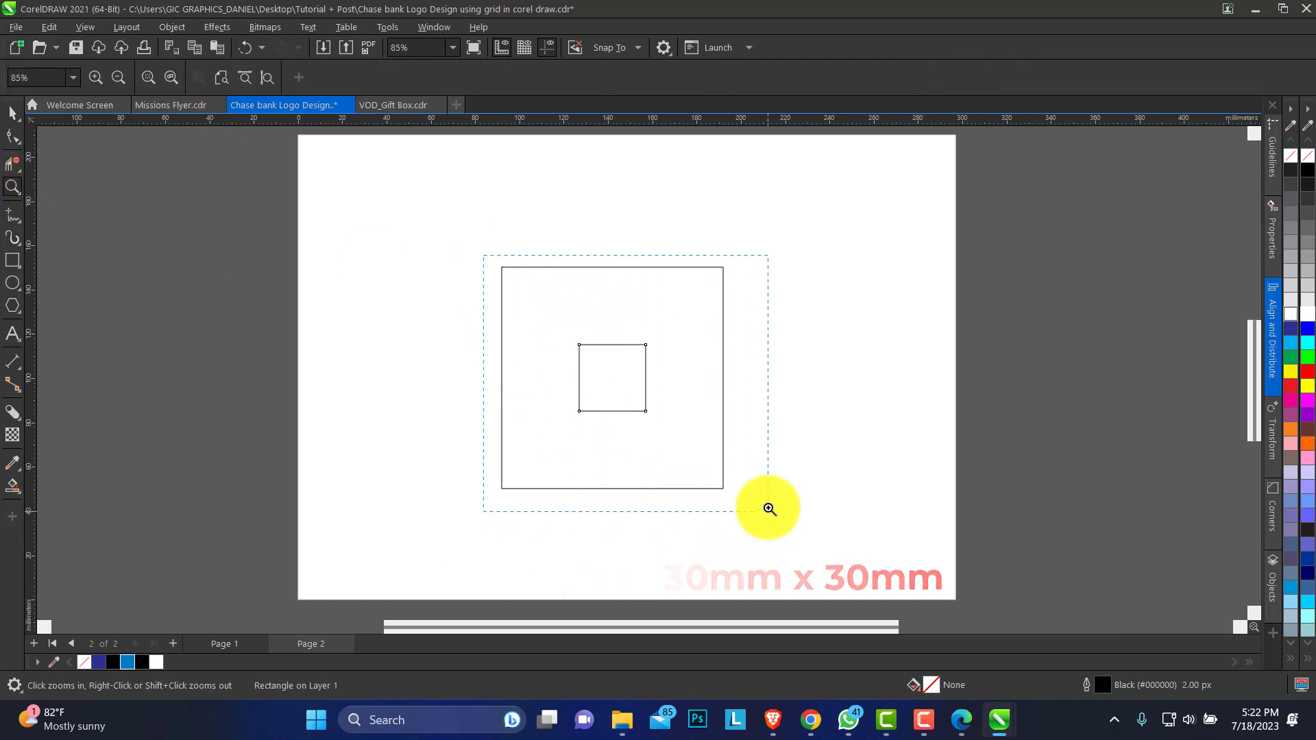
{"action": "left_click", "coordinate": [12, 112]}
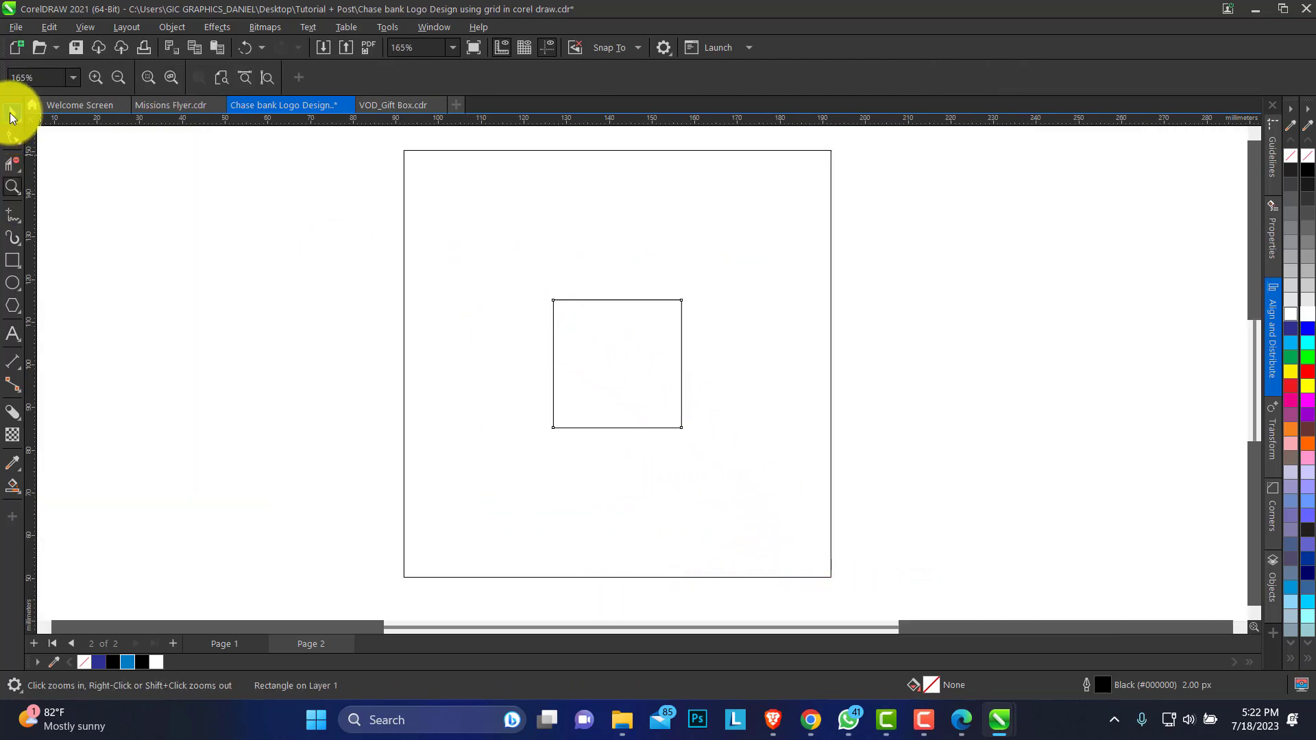
{"action": "left_click", "coordinate": [22, 222]}
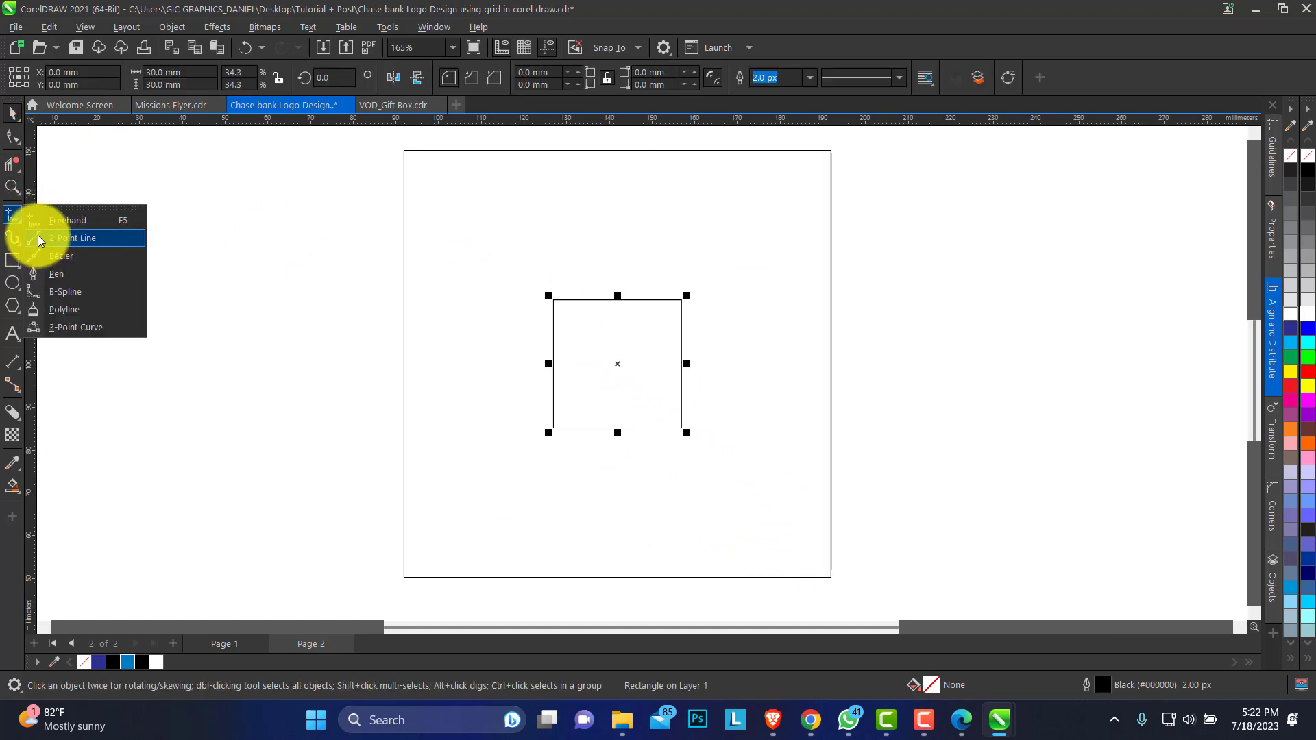
{"action": "left_click", "coordinate": [39, 224]}
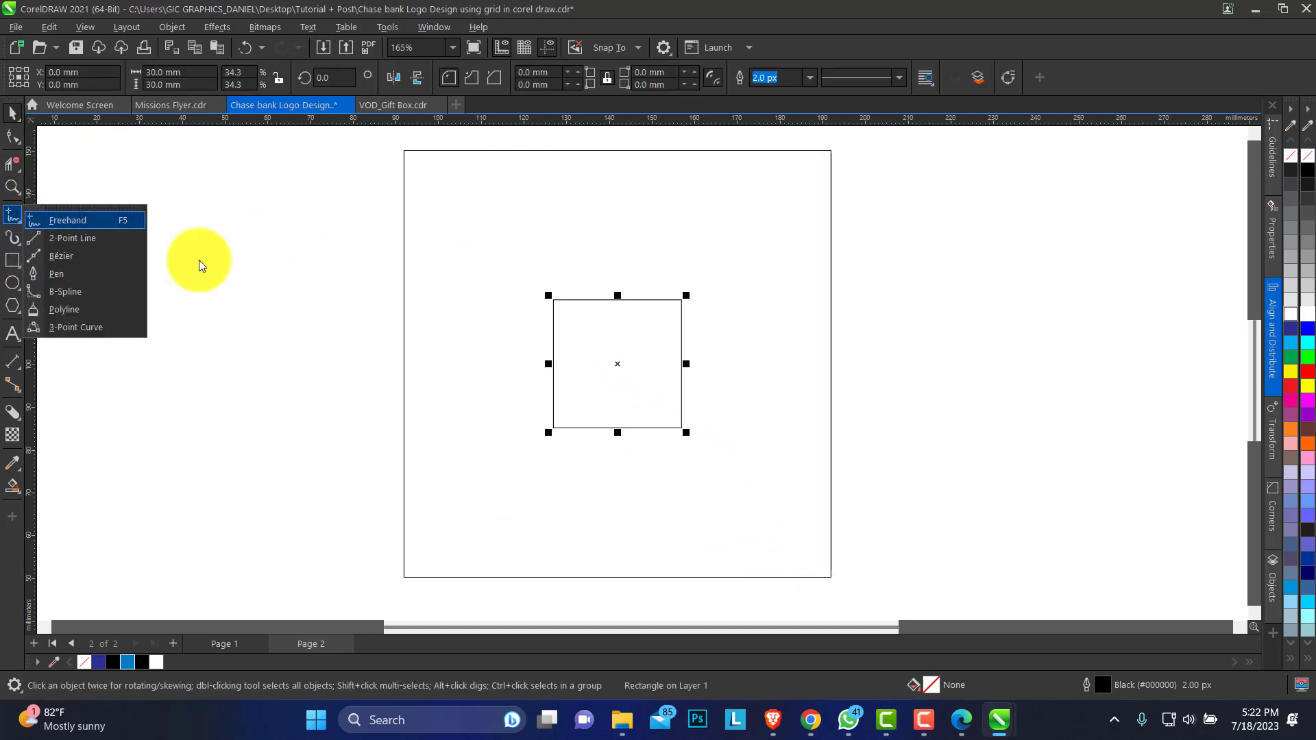
{"action": "left_click", "coordinate": [406, 292]}
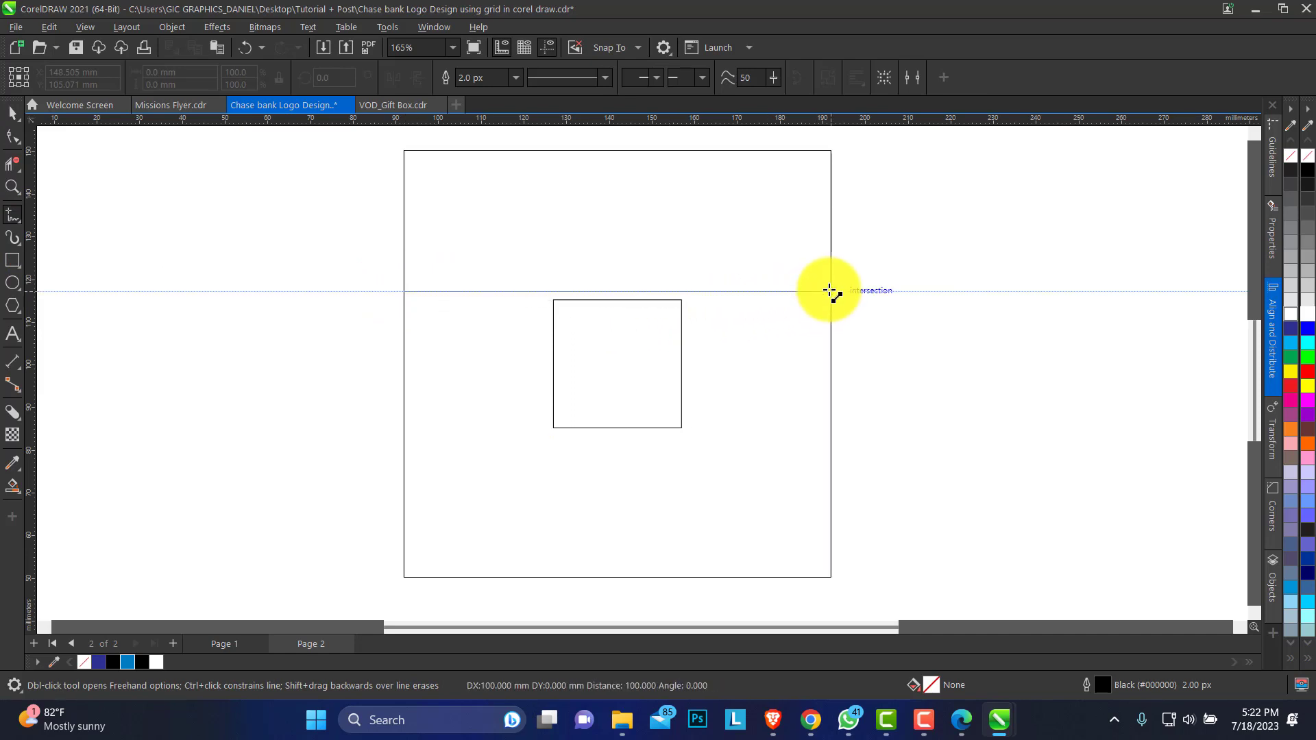
{"action": "left_click", "coordinate": [830, 292]}
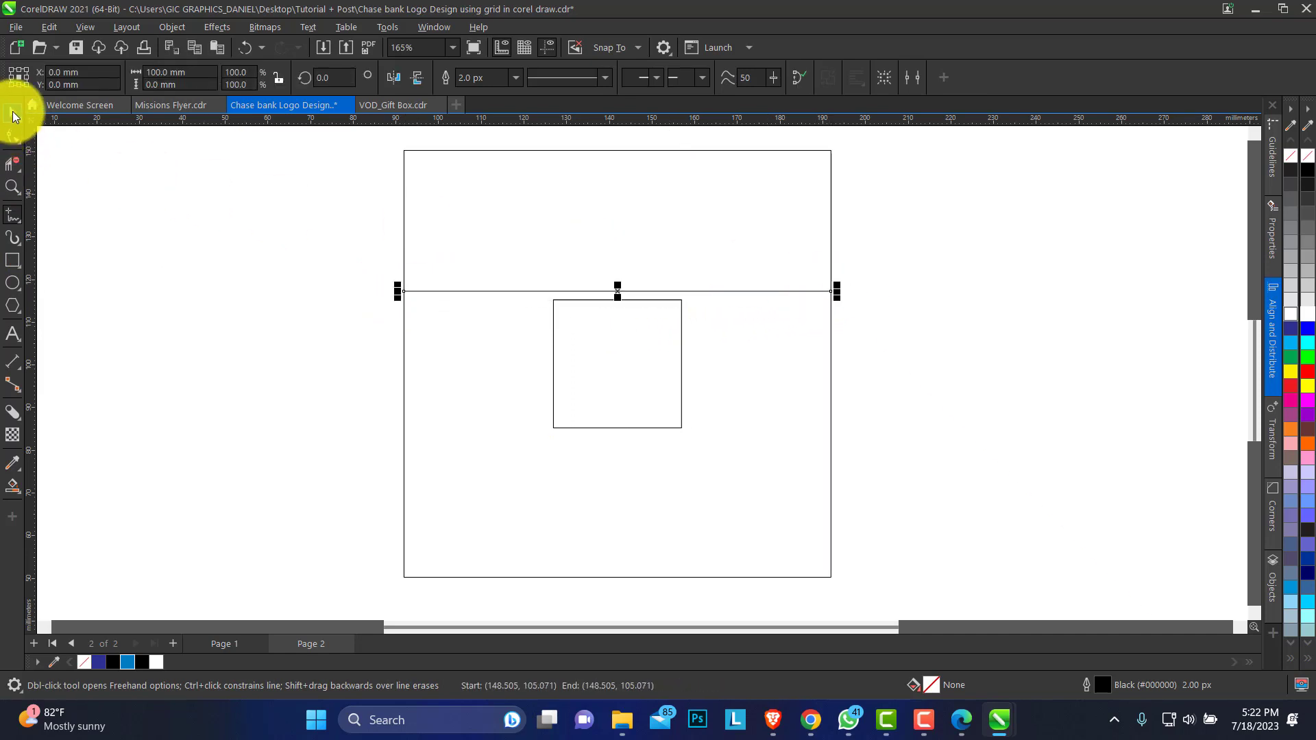
{"action": "key", "text": "space"}
Step: Align the horizontal line with the top edge of the inner square
{"action": "left_click", "coordinate": [643, 346]}
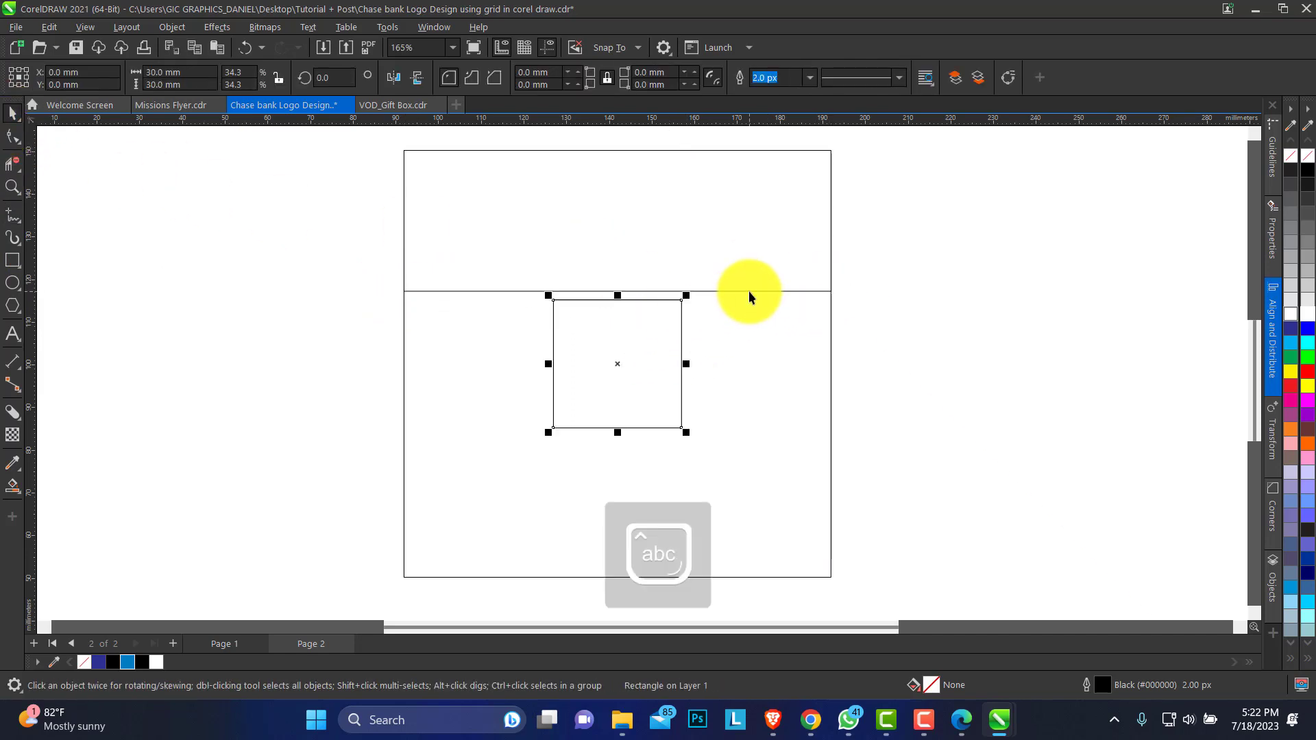
{"action": "left_click", "coordinate": [749, 292]}
{"action": "left_click", "coordinate": [630, 336], "text": "shift"}
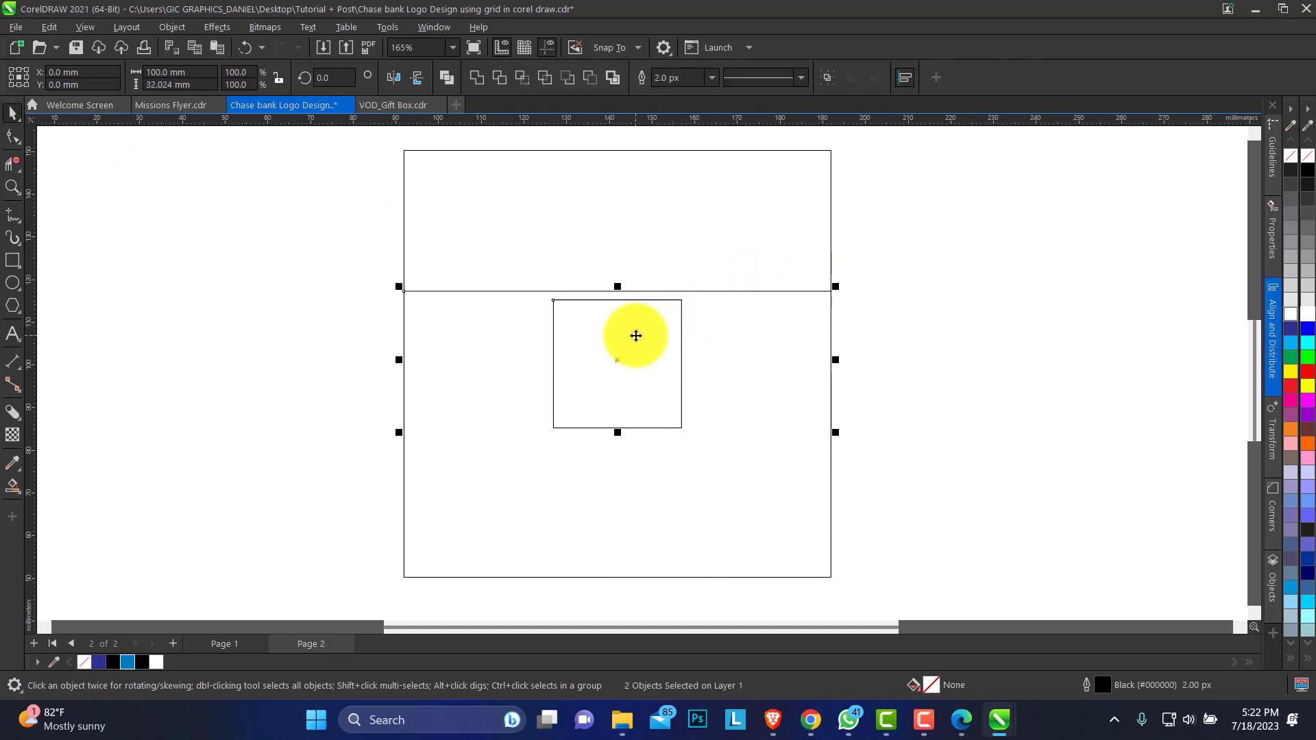
{"action": "key", "text": "t"}
{"action": "left_click", "coordinate": [318, 281]}
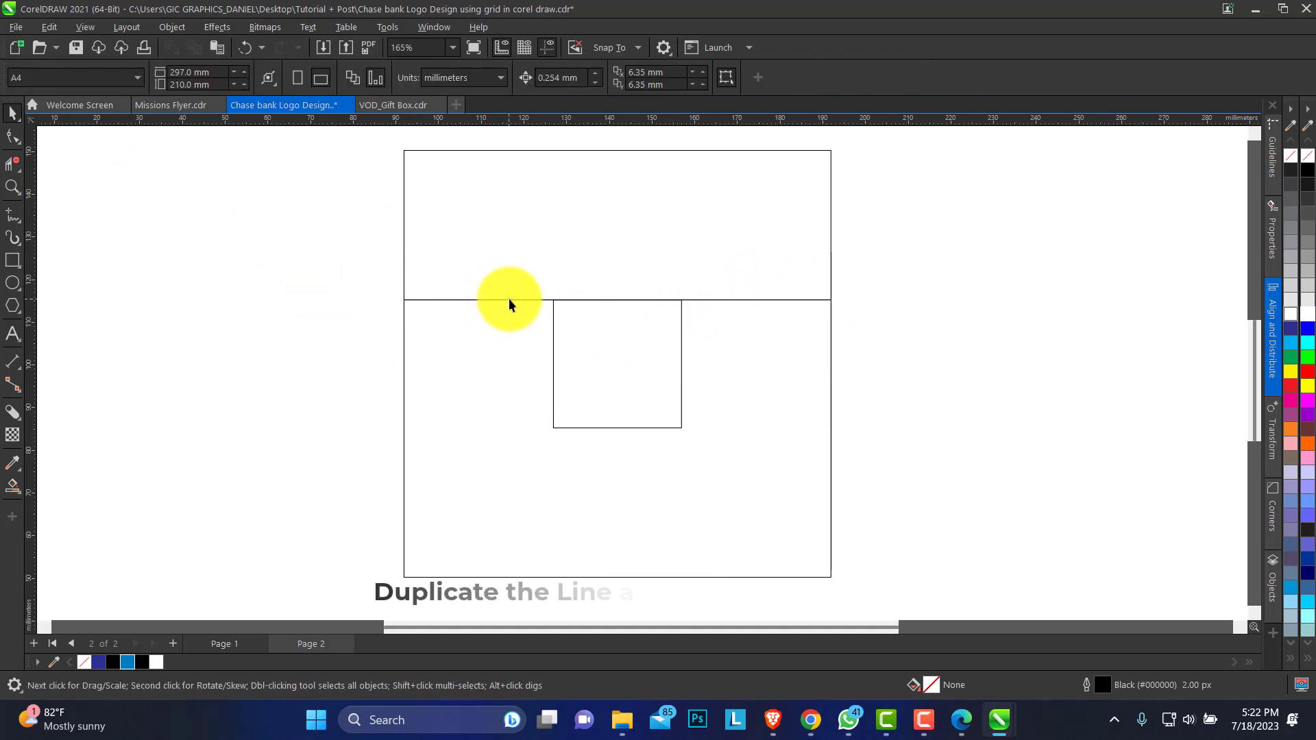
Step: Duplicate the horizontal line about 2 mm above the original and center the two lines horizontally on each other
{"action": "left_click", "coordinate": [590, 311]}
{"action": "left_click_drag", "start_coordinate": [310, 279], "coordinate": [843, 305]}
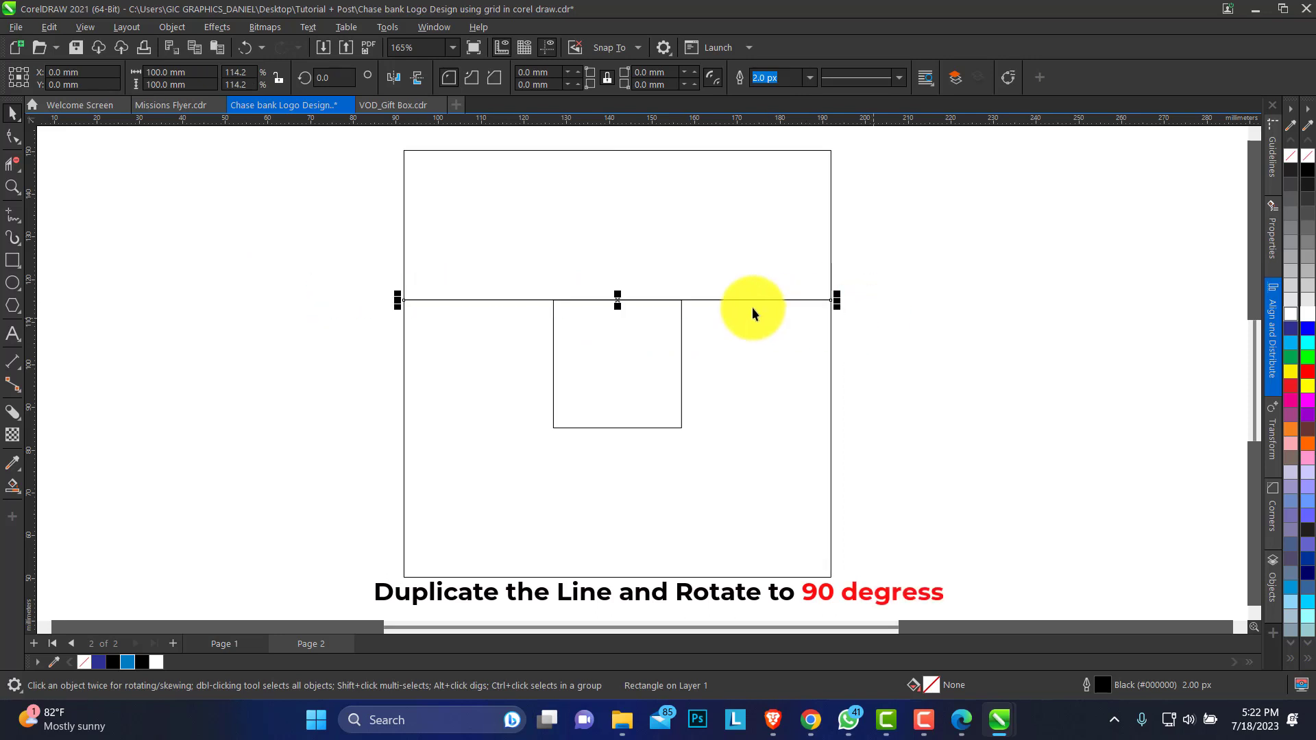
{"action": "left_click_drag", "start_coordinate": [617, 302], "coordinate": [629, 291]}
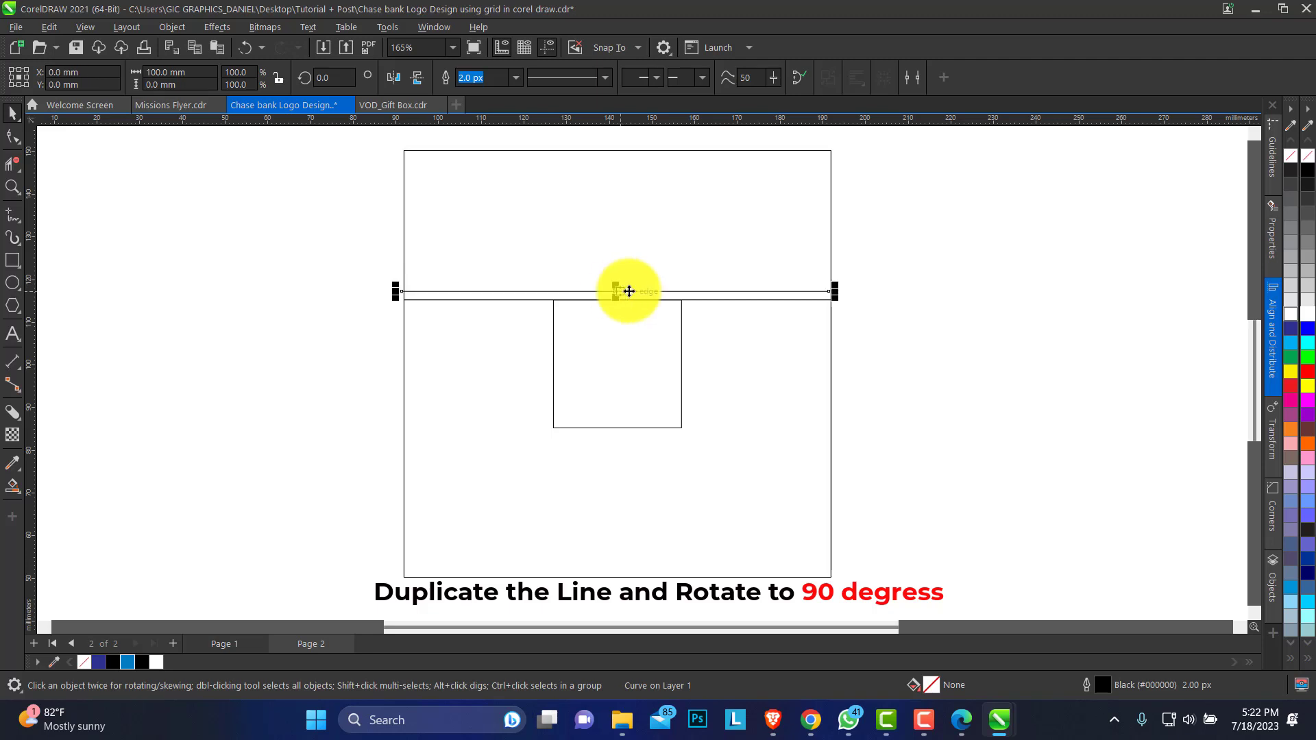
{"action": "left_click", "coordinate": [433, 299], "text": "shift"}
{"action": "key", "text": "c"}
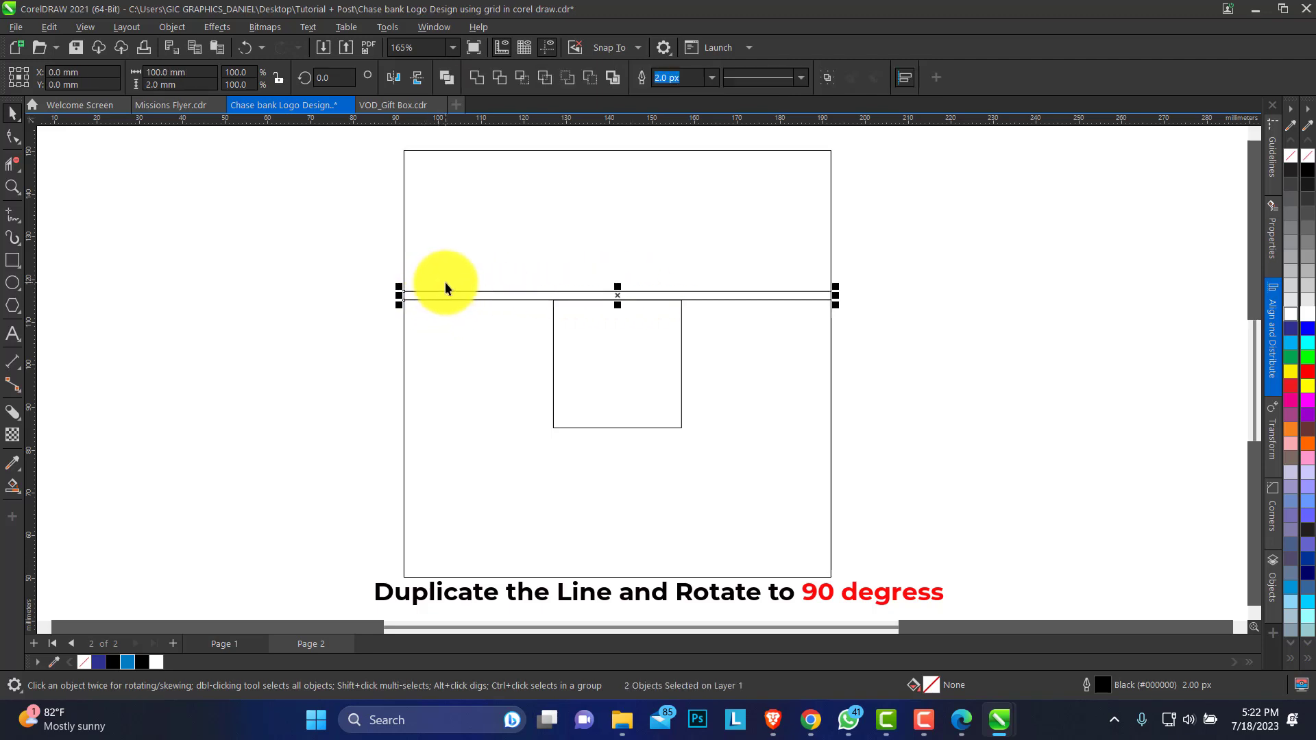
Step: Copy the pair of horizontal lines straight down so its upper line meets the inner square's bottom edge
{"action": "left_click_drag", "start_coordinate": [290, 262], "coordinate": [910, 352]}
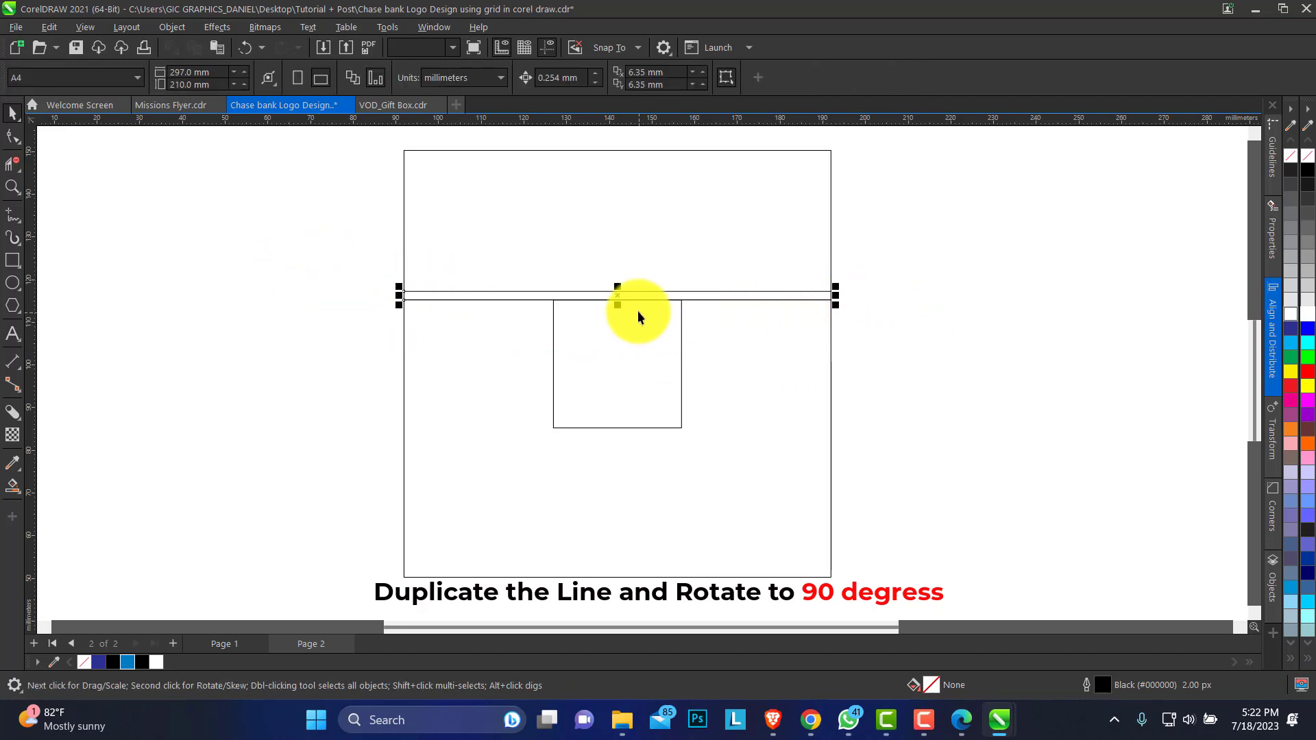
{"action": "left_click_drag", "start_coordinate": [616, 297], "coordinate": [623, 434]}
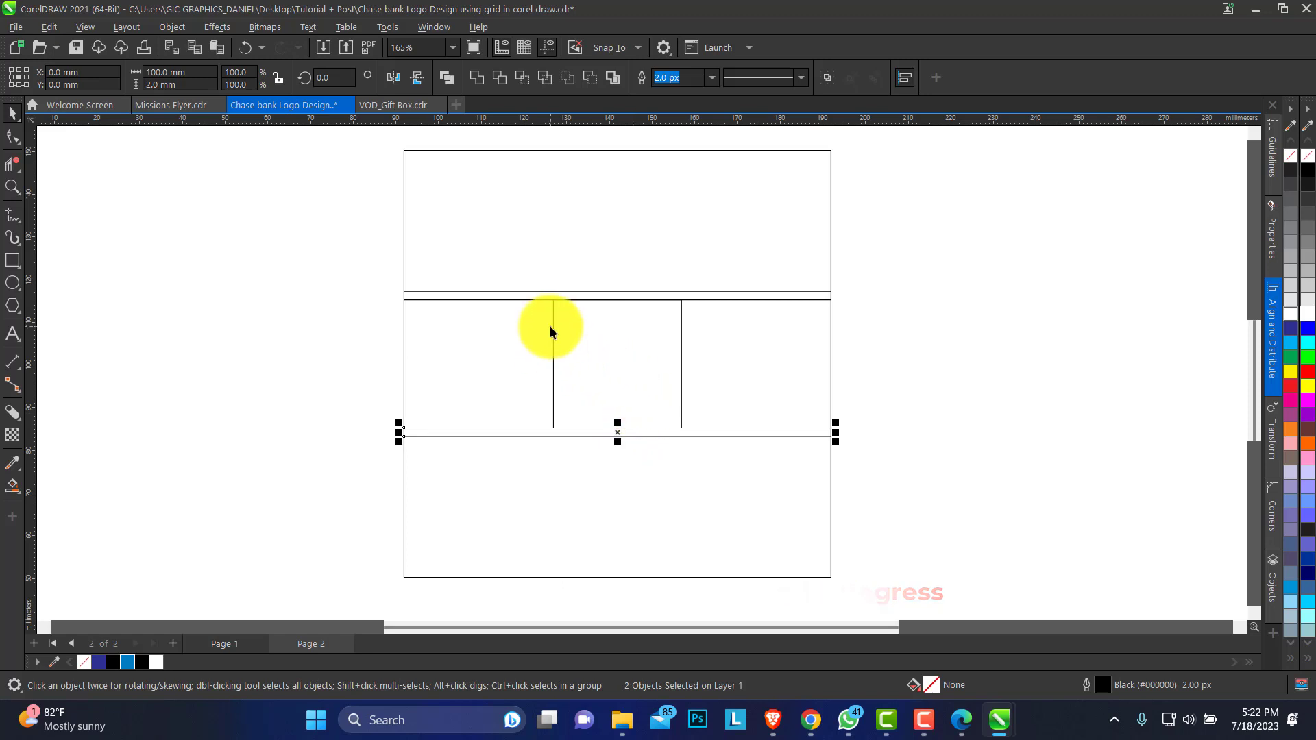
{"action": "left_click", "coordinate": [315, 266]}
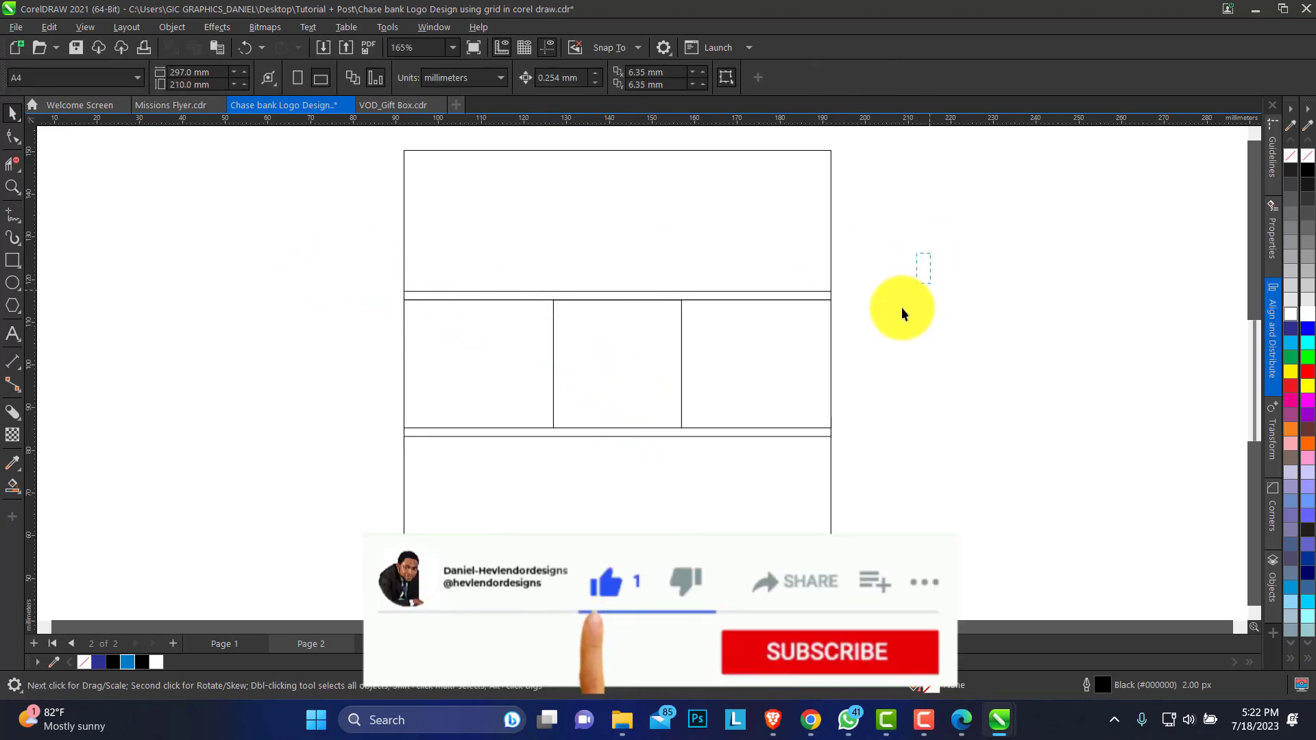
Step: Duplicate the four horizontal lines rotated 90 degrees about their center to complete the grid with vertical pairs
{"action": "left_click_drag", "start_coordinate": [902, 307], "coordinate": [753, 470]}
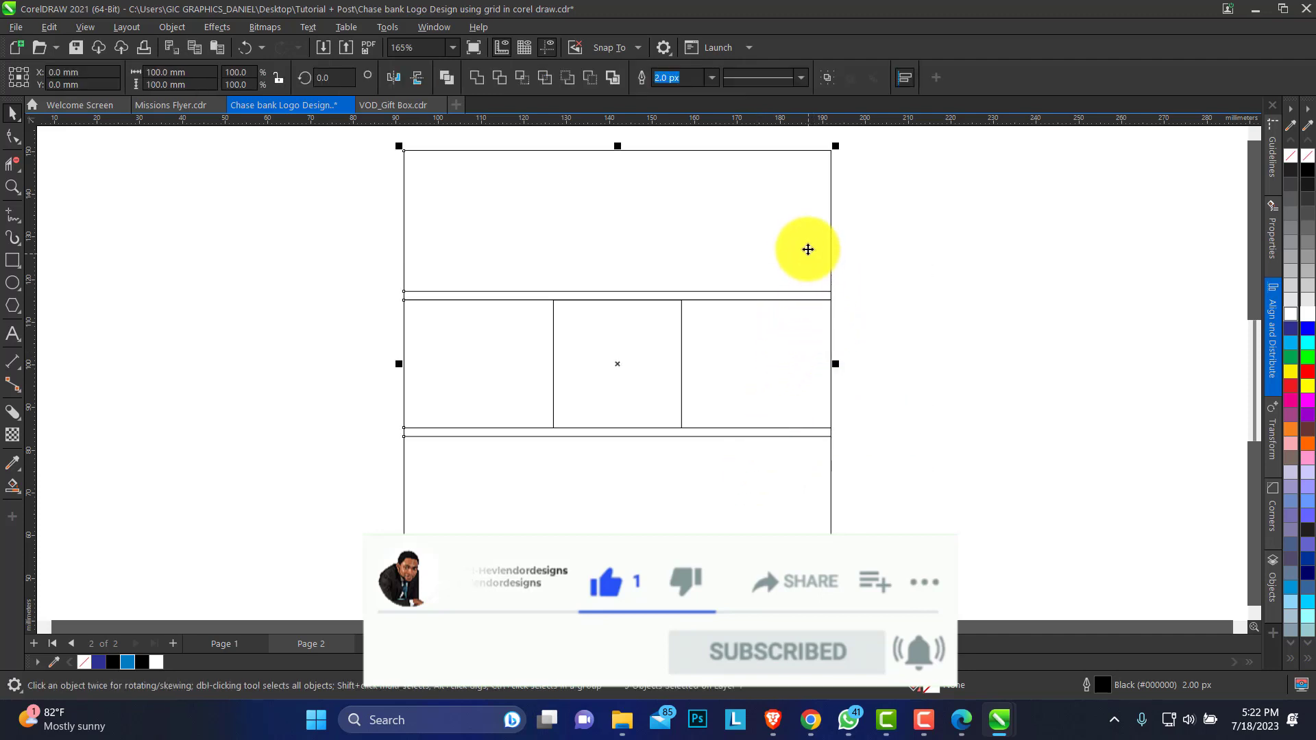
{"action": "left_click", "coordinate": [797, 229], "text": "shift"}
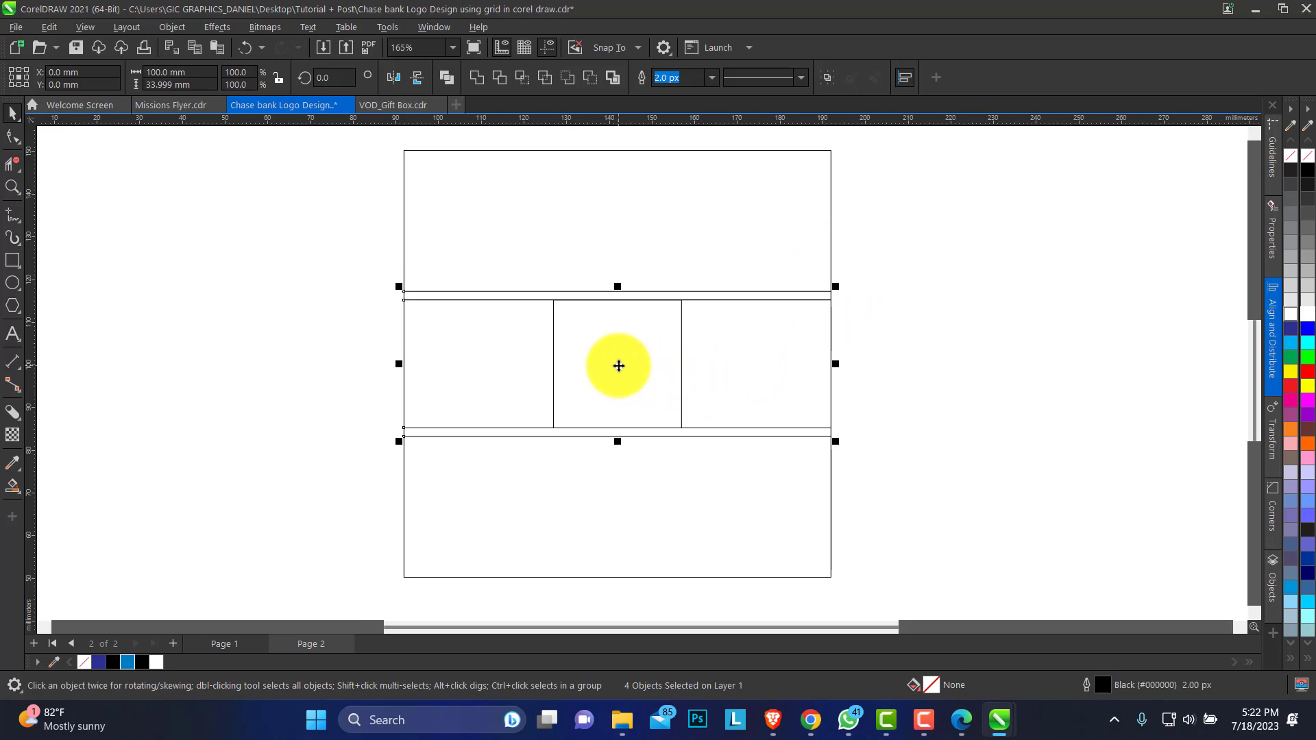
{"action": "left_click", "coordinate": [618, 366]}
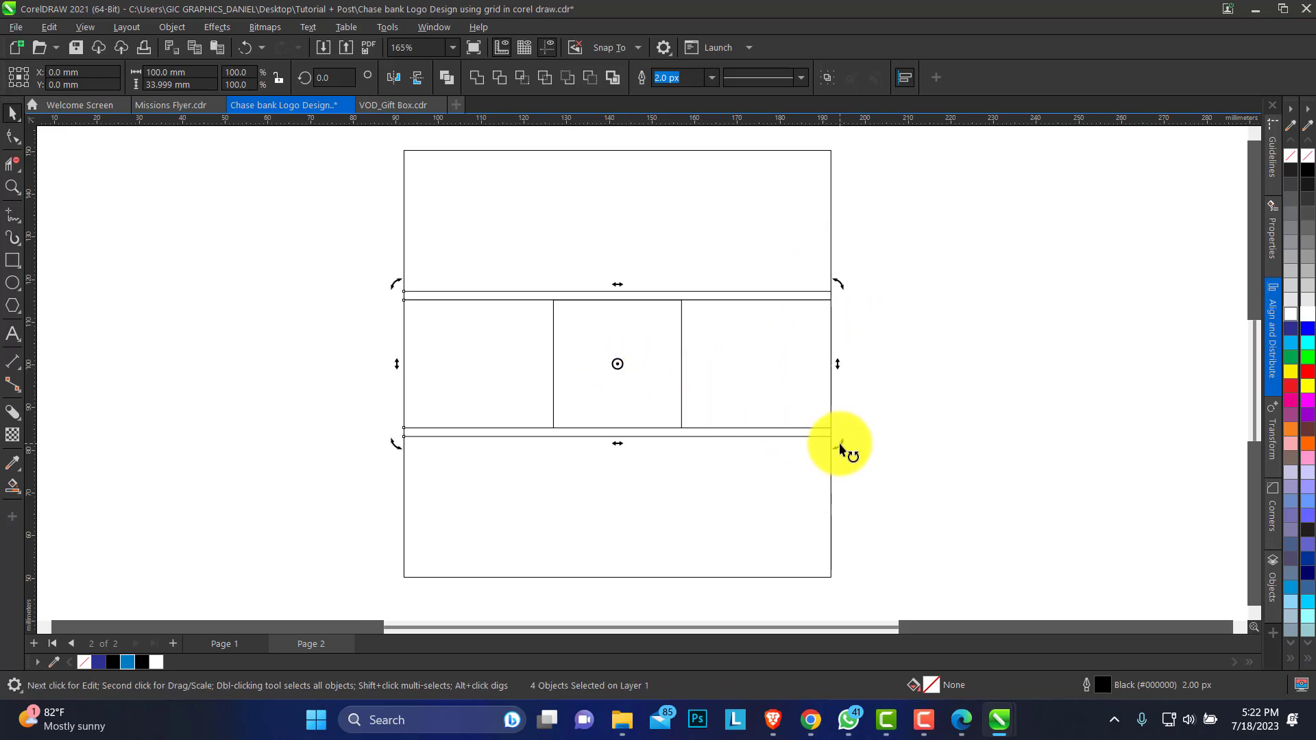
{"action": "left_click_drag", "start_coordinate": [840, 449], "coordinate": [566, 537]}
{"action": "left_click", "coordinate": [940, 331]}
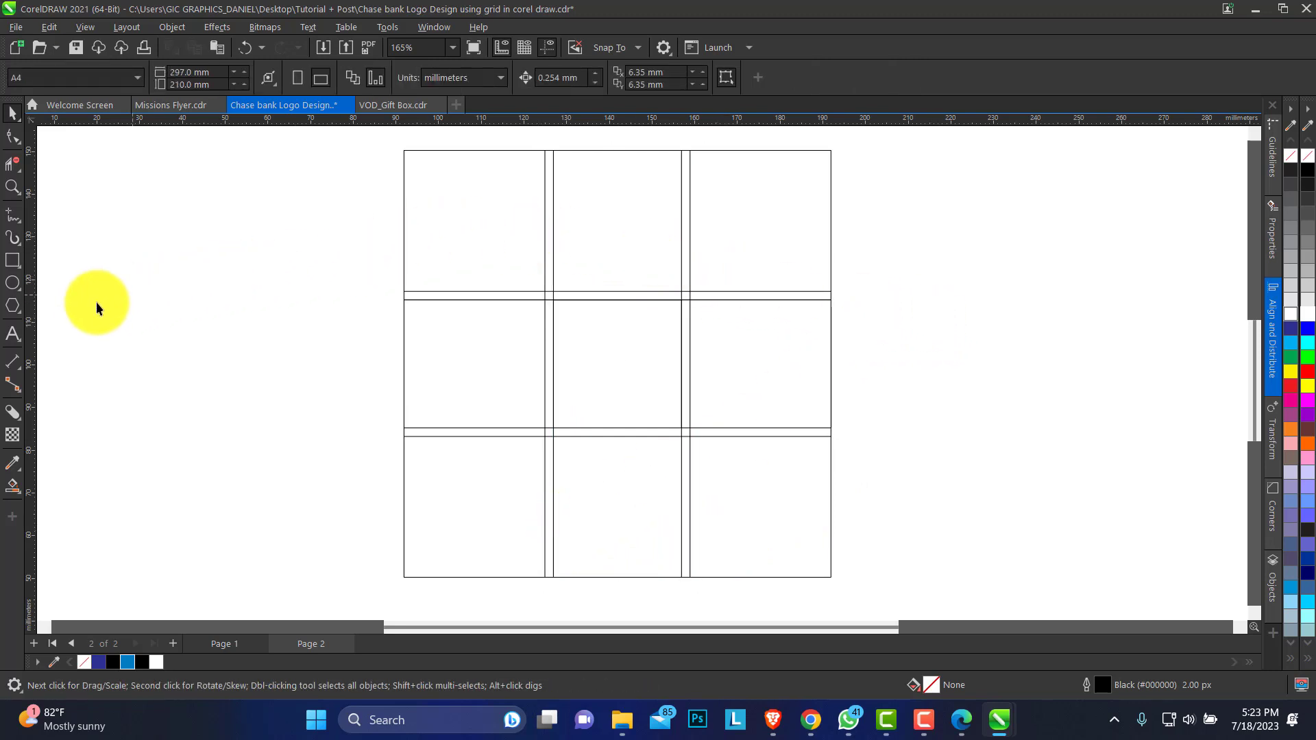
Step: Draw a circle about 6.7 mm in diameter outside the grid, beside the large square's left edge
{"action": "left_click", "coordinate": [18, 289]}
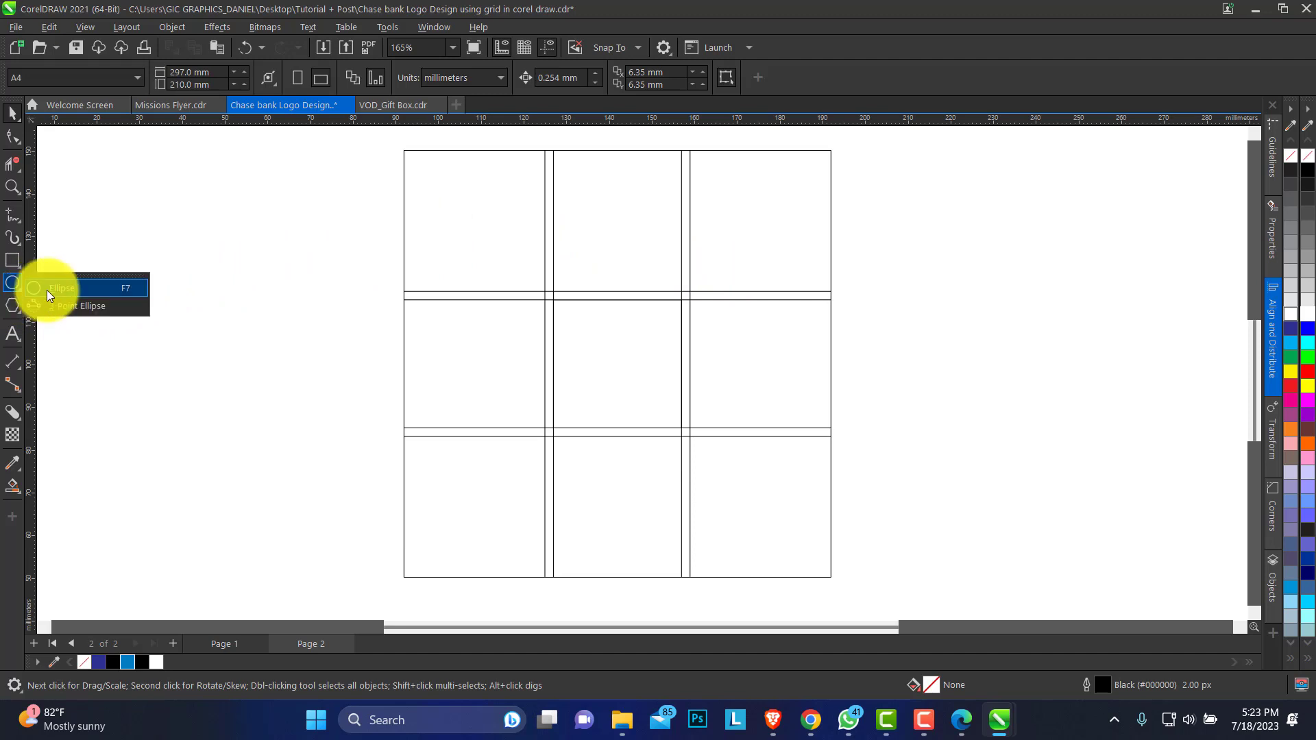
{"action": "left_click", "coordinate": [46, 286]}
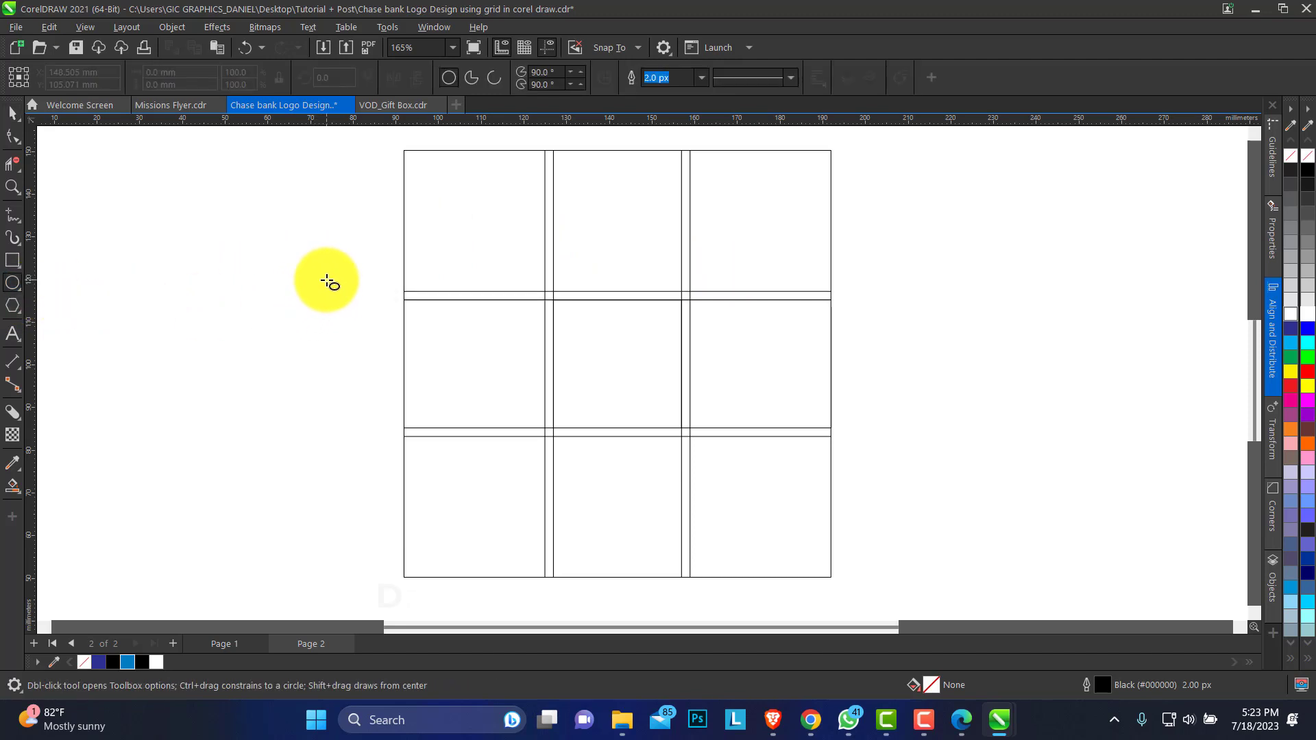
{"action": "left_click_drag", "start_coordinate": [326, 279], "coordinate": [339, 310]}
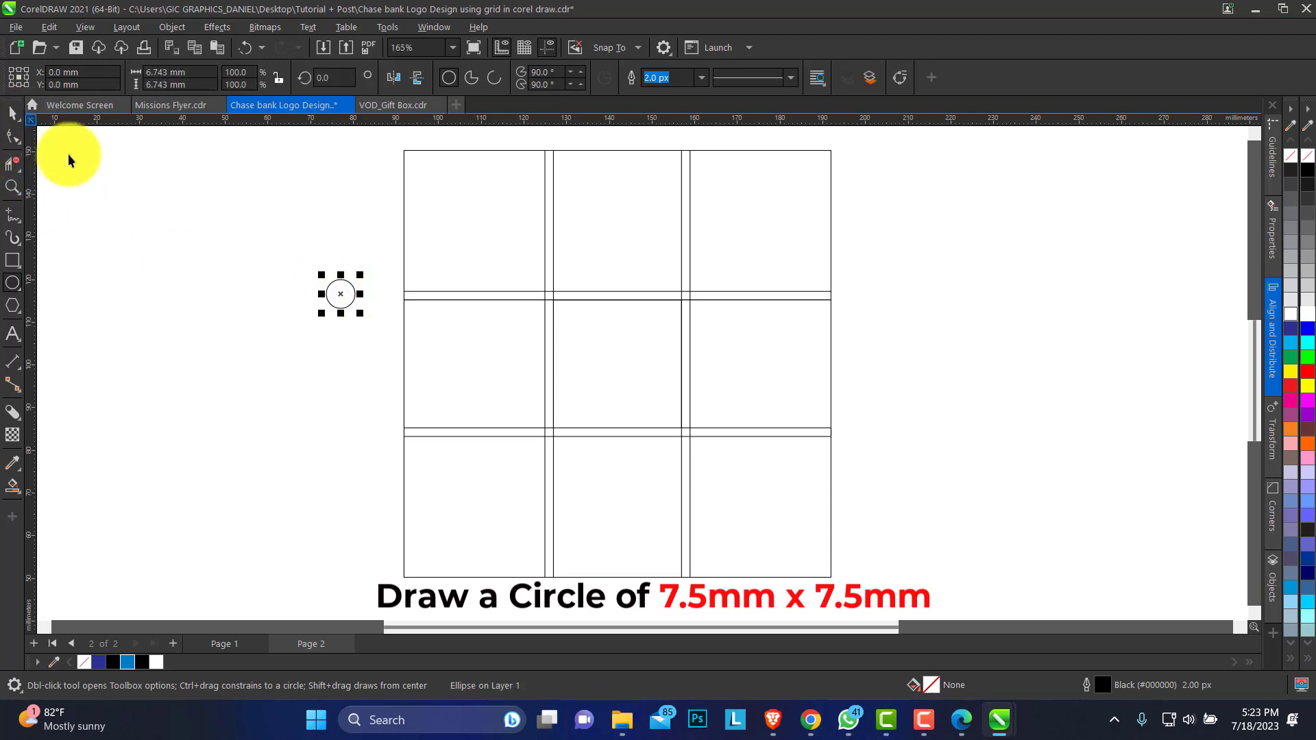
Step: Set the circle's width and height to 7.5 mm each
{"action": "key", "text": "space"}
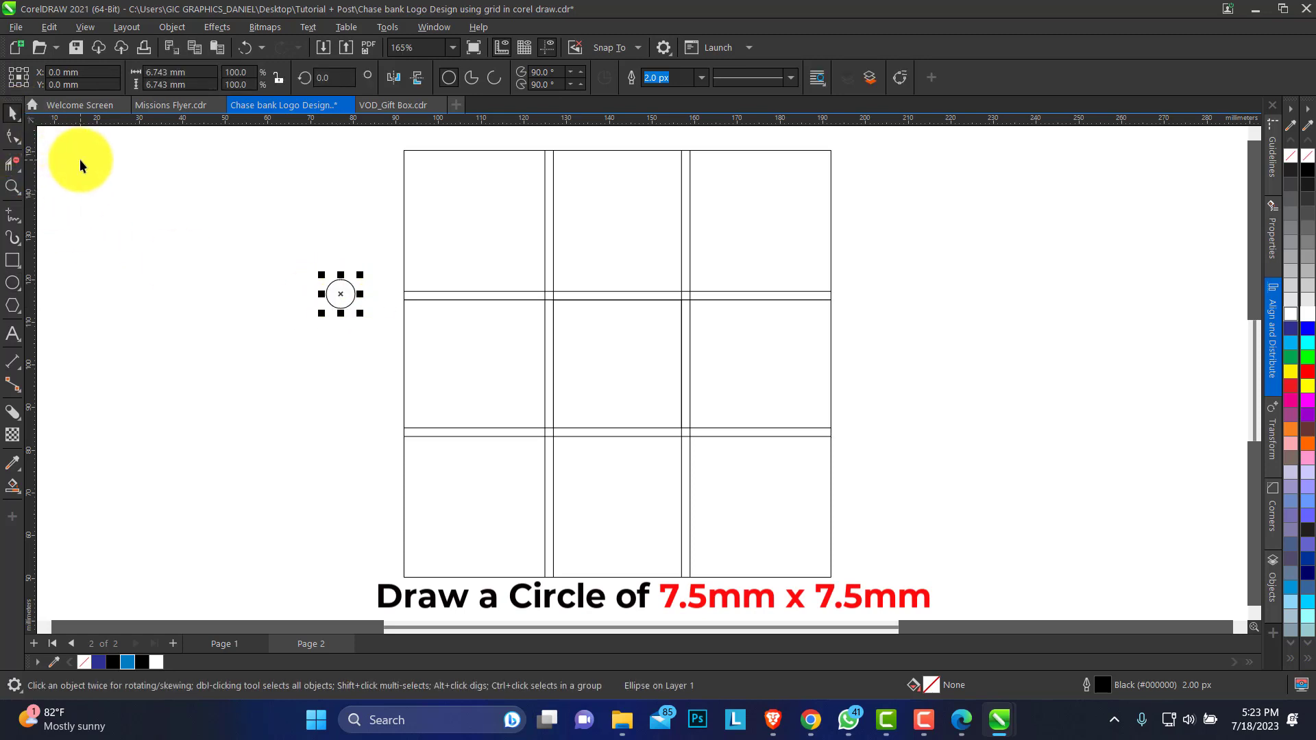
{"action": "left_click", "coordinate": [175, 72]}
{"action": "type", "text": "7"}
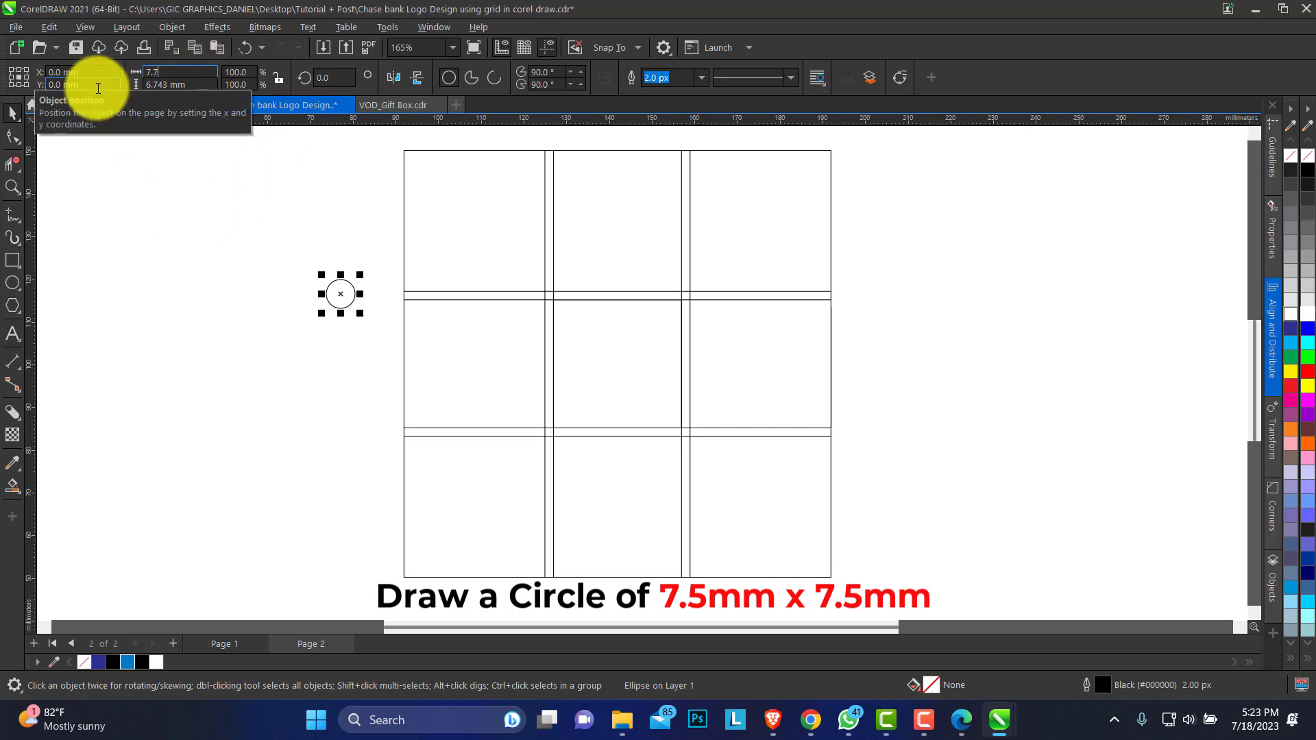
{"action": "type", "text": ".5"}
{"action": "key", "text": "Tab"}
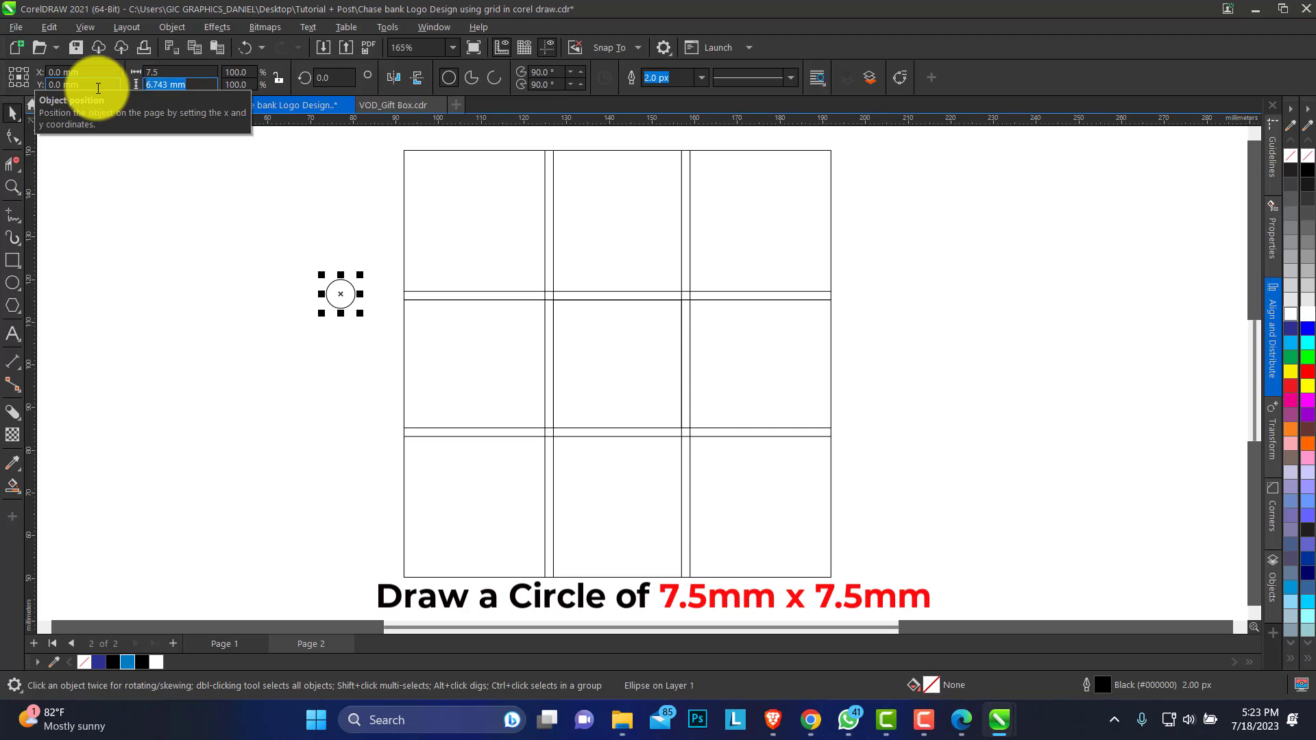
{"action": "type", "text": "7.5"}
{"action": "key", "text": "Return"}
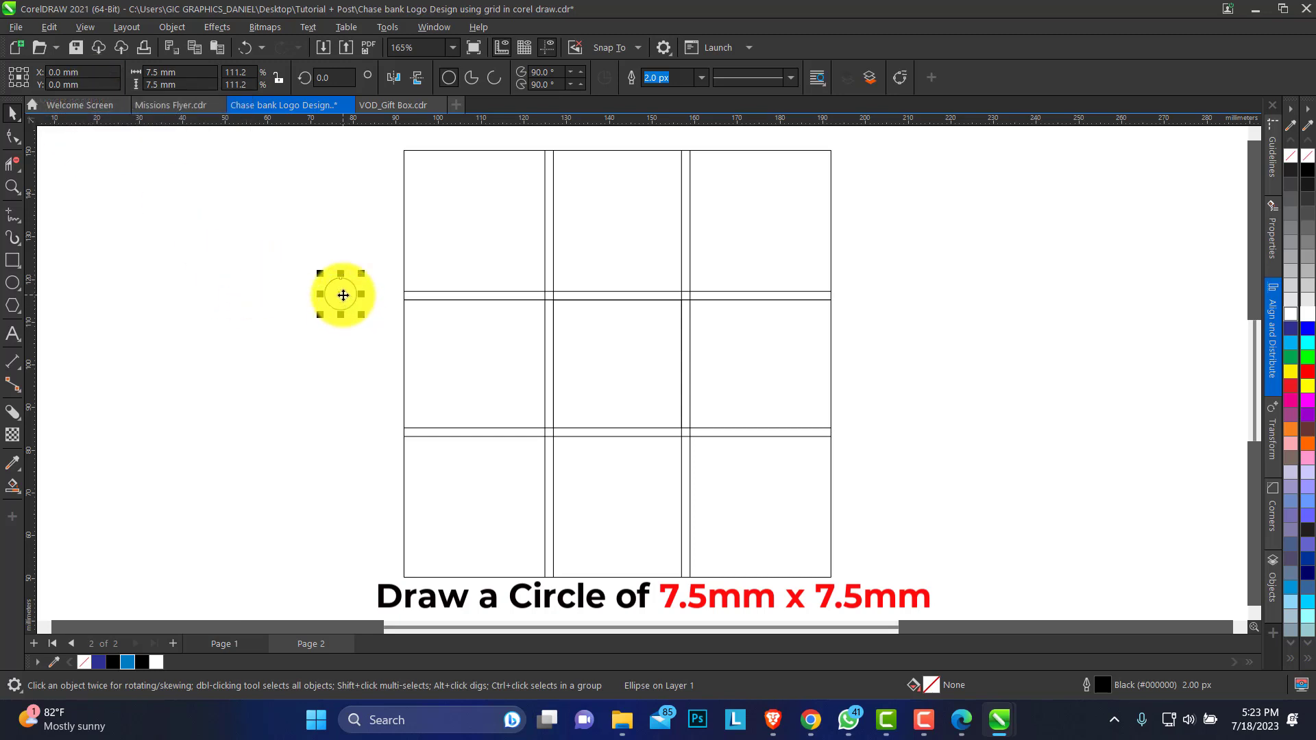
Step: Move the circle into the middle-left cell's lower-left corner and place a copy in the middle-right cell's upper-right corner
{"action": "left_click_drag", "start_coordinate": [342, 293], "coordinate": [421, 419]}
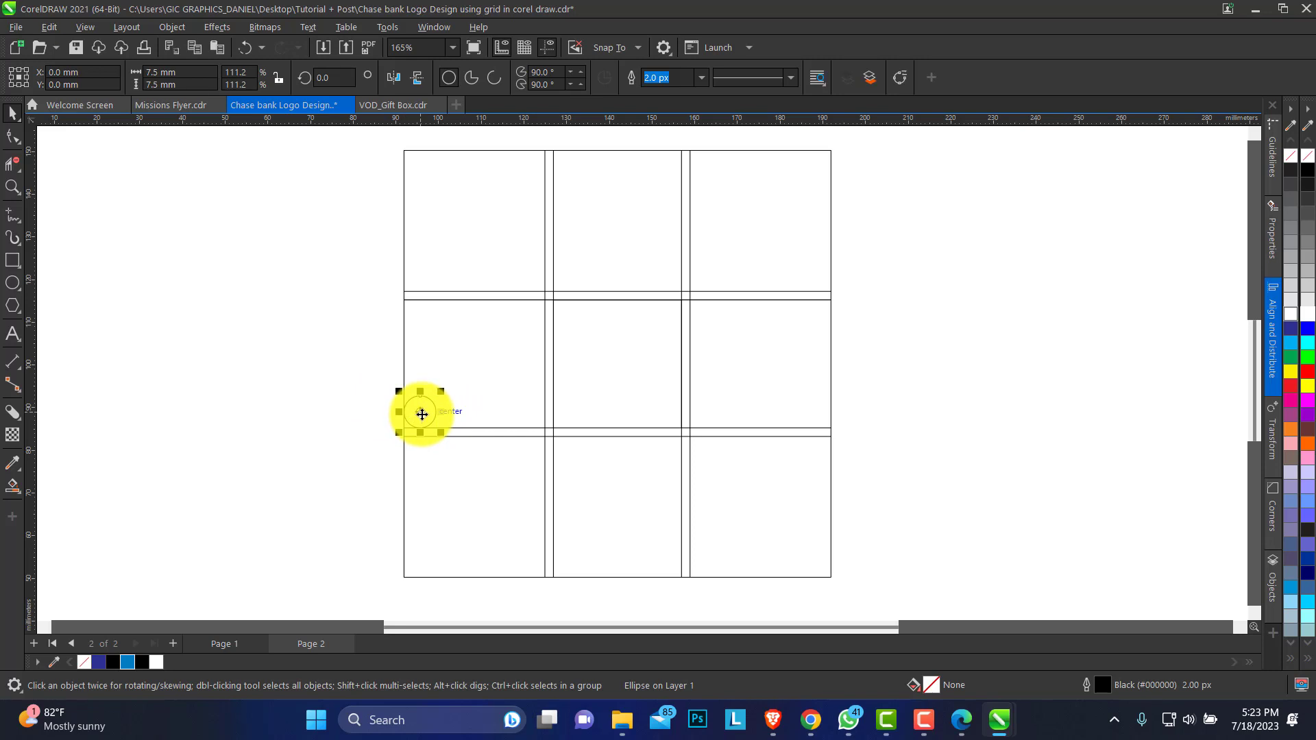
{"action": "left_click_drag", "start_coordinate": [421, 413], "coordinate": [671, 170]}
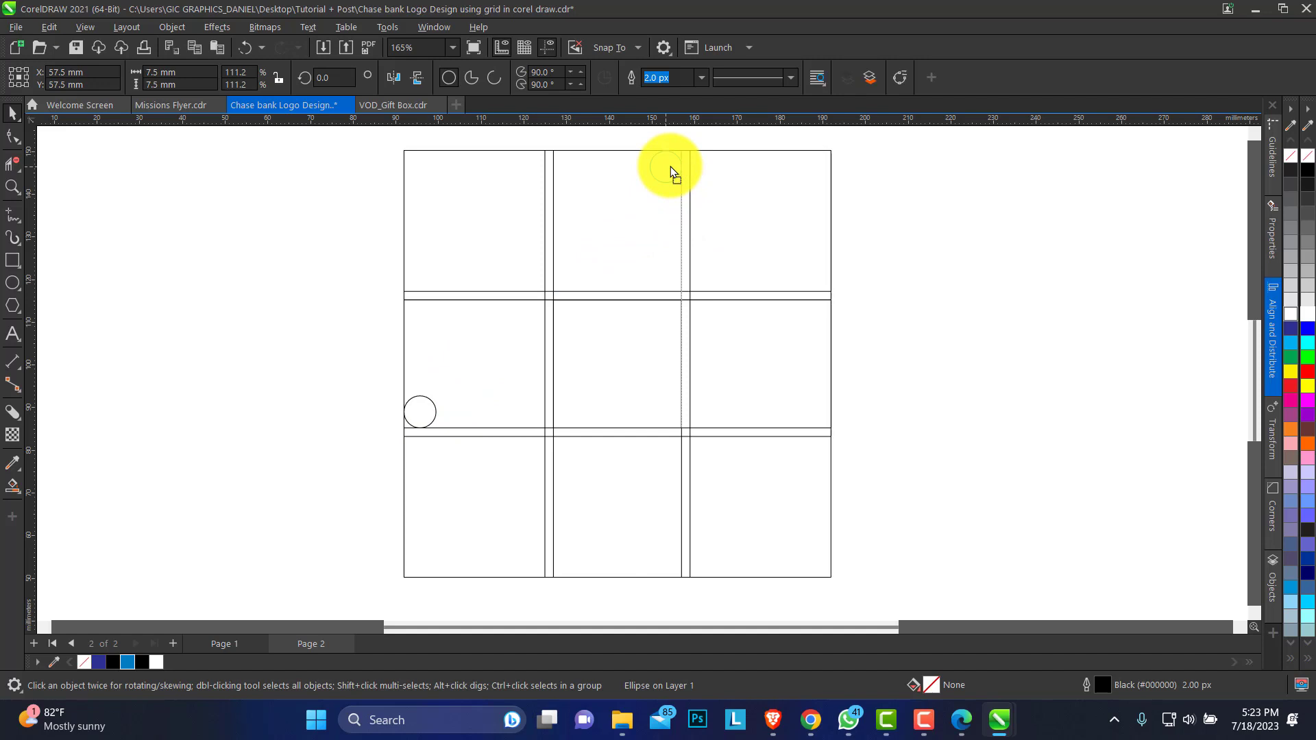
{"action": "left_click_drag", "start_coordinate": [671, 170], "coordinate": [810, 318]}
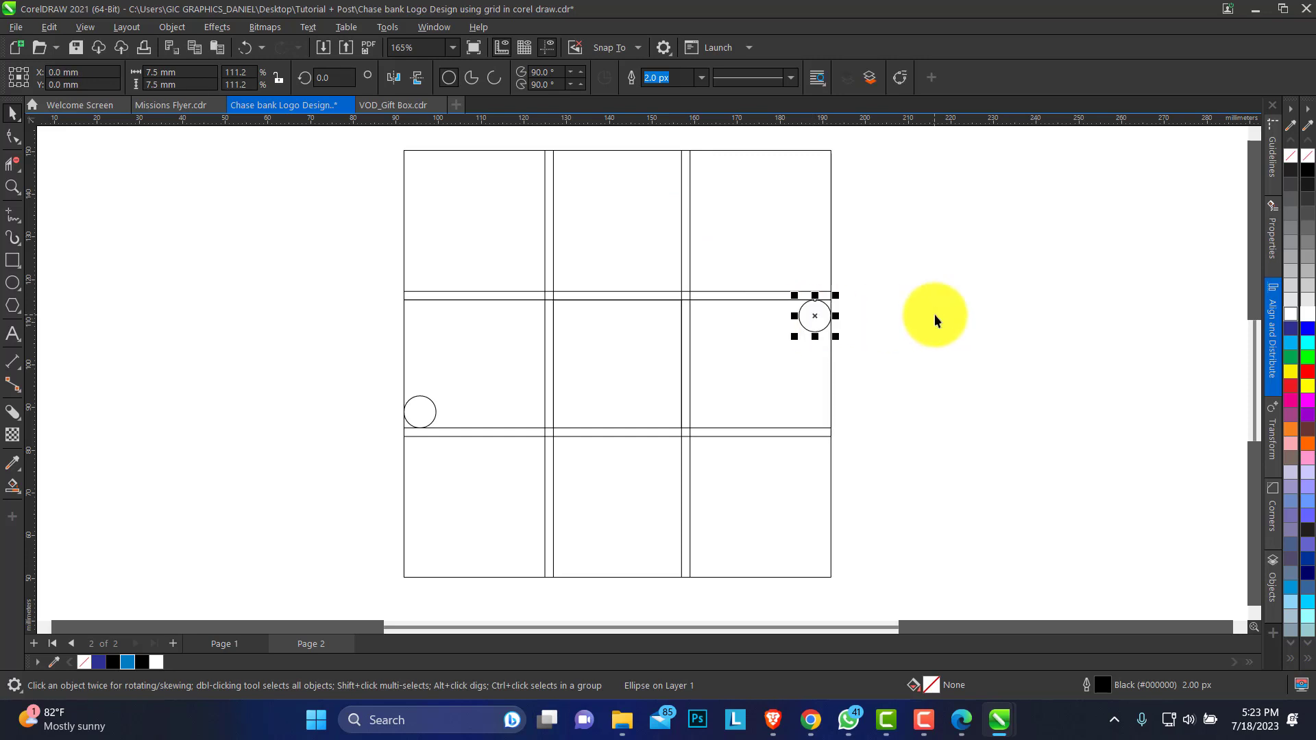
Step: Duplicate both circles rotated 90 degrees about their shared center, putting circles in the top-middle and bottom-middle cells
{"action": "left_click", "coordinate": [422, 410], "text": "shift"}
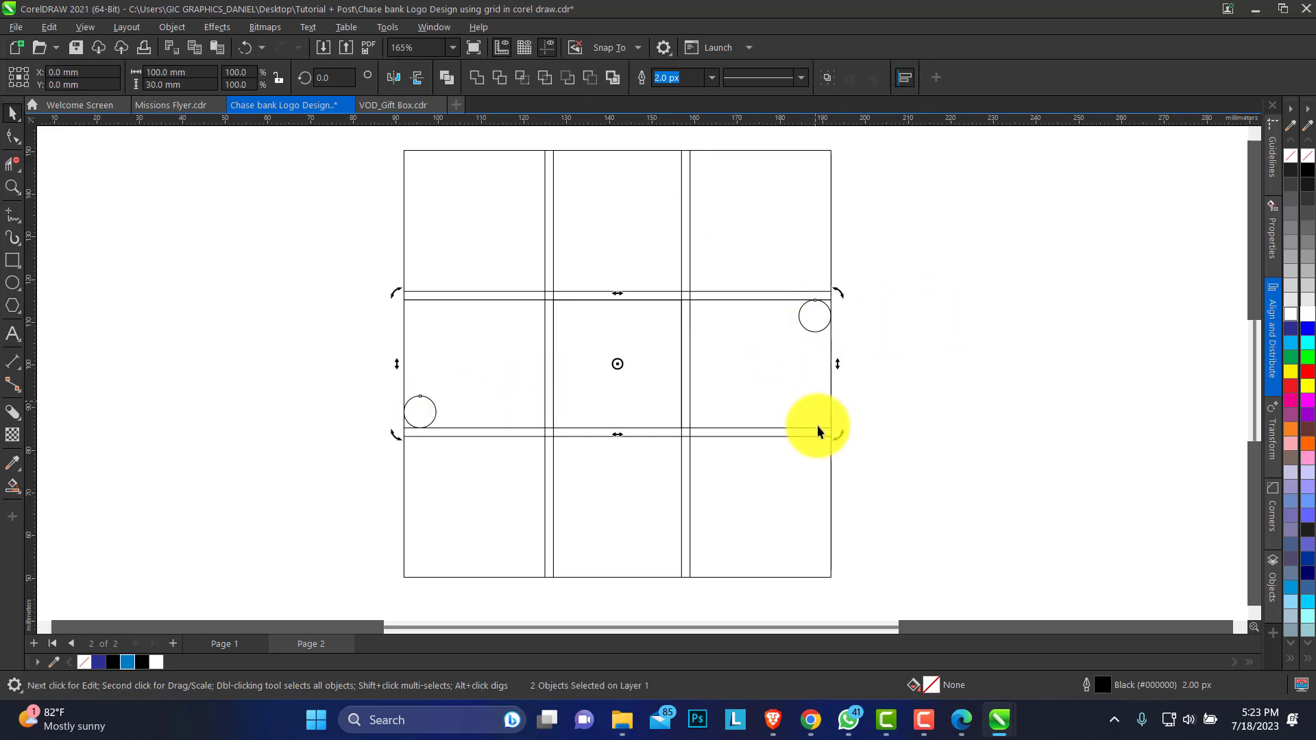
{"action": "left_click_drag", "start_coordinate": [842, 440], "coordinate": [557, 561]}
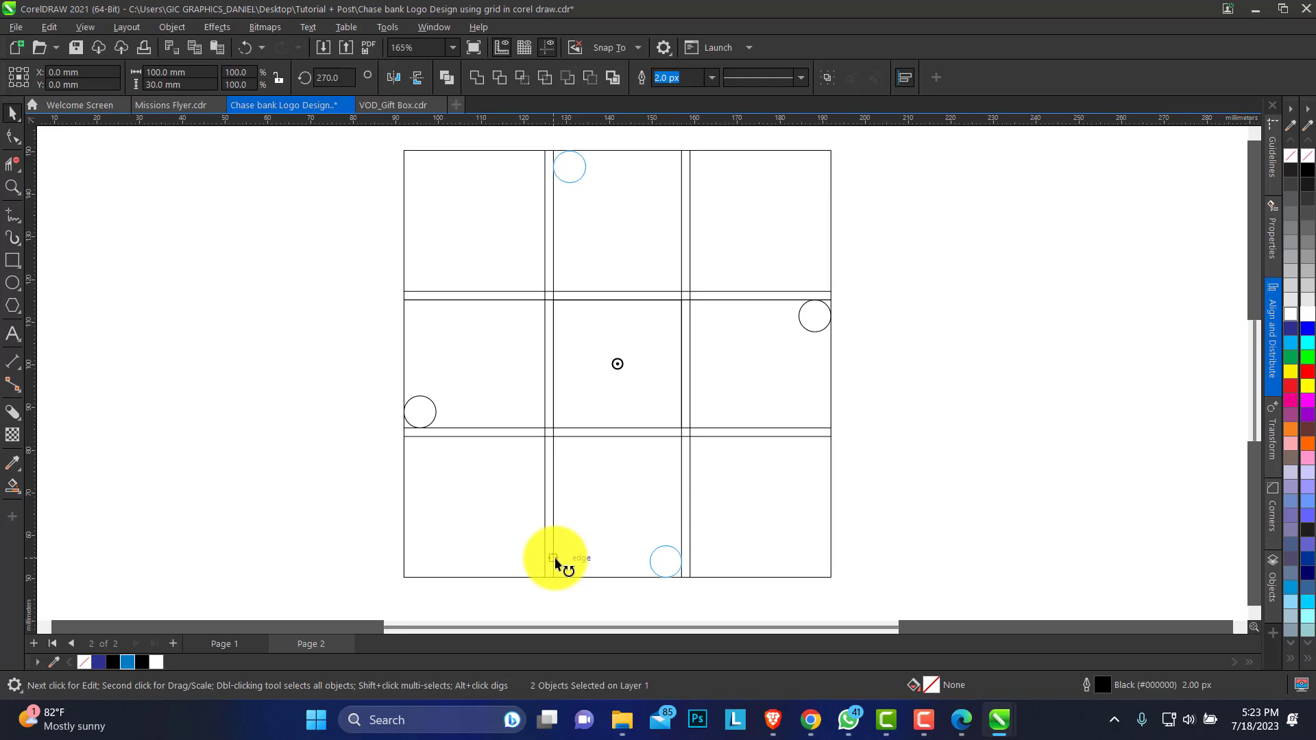
{"action": "left_click", "coordinate": [319, 326]}
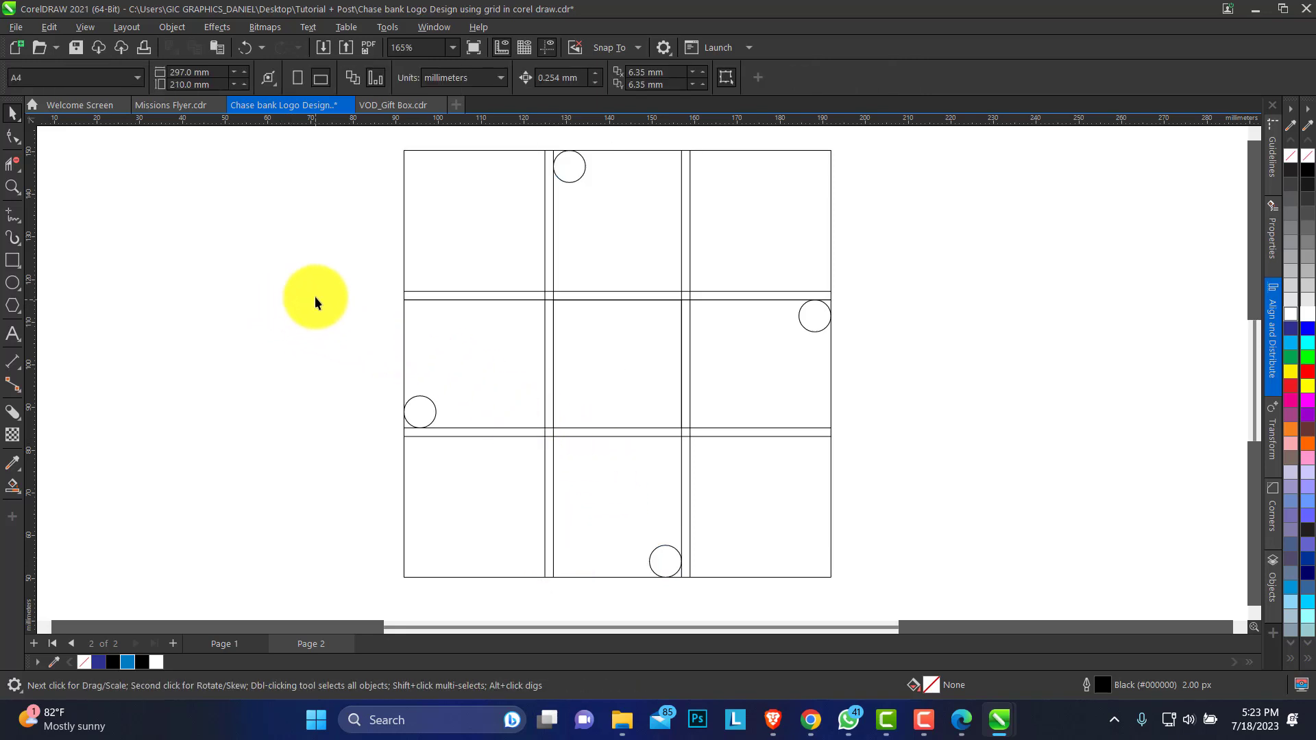
Step: Draw a straight diagonal across the upper-left cell from the upper horizontal line's left end to the second vertical line's top end
{"action": "left_click", "coordinate": [19, 223]}
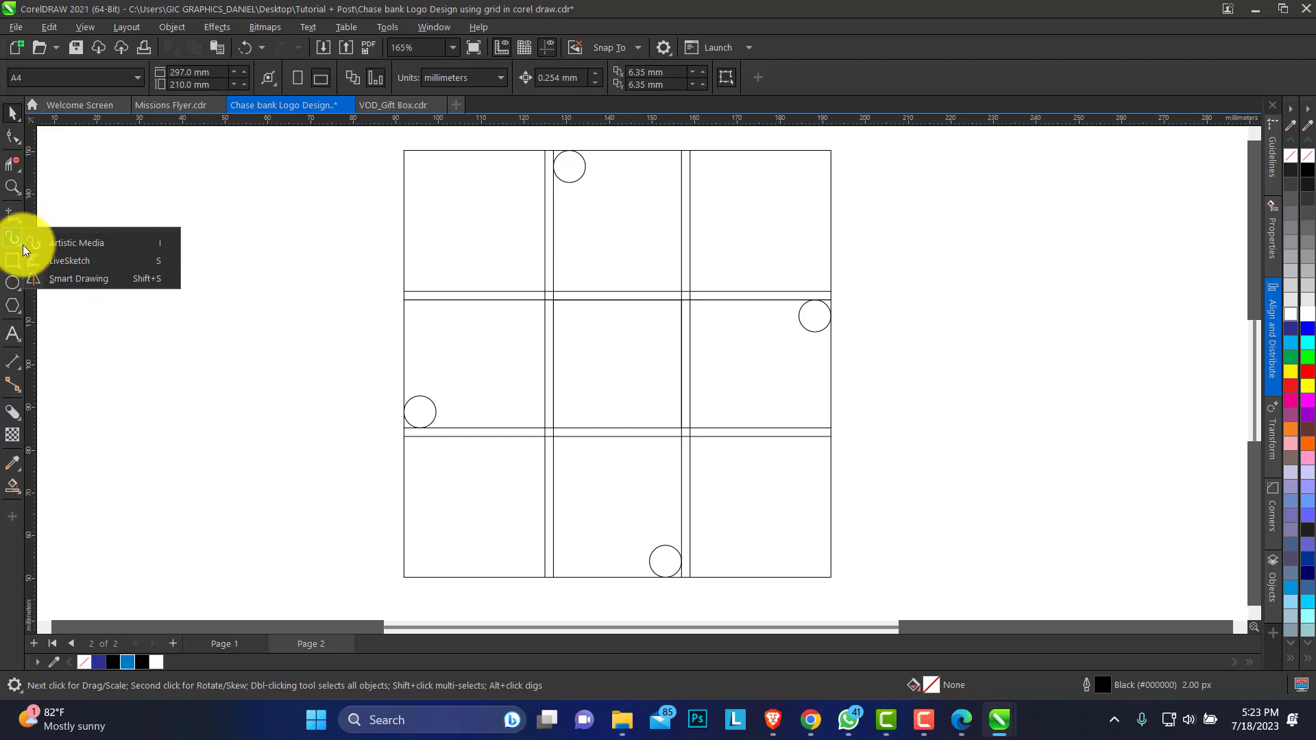
{"action": "mouse_move", "coordinate": [18, 215]}
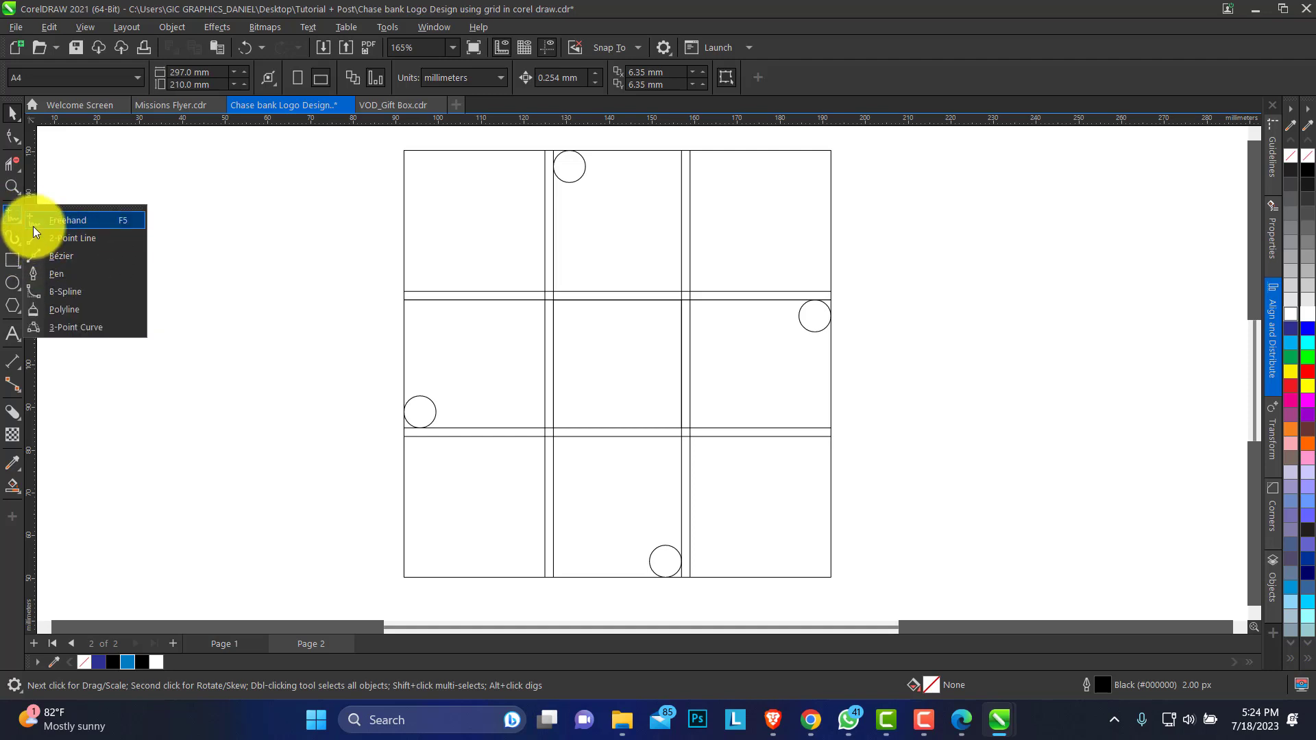
{"action": "left_click", "coordinate": [33, 223]}
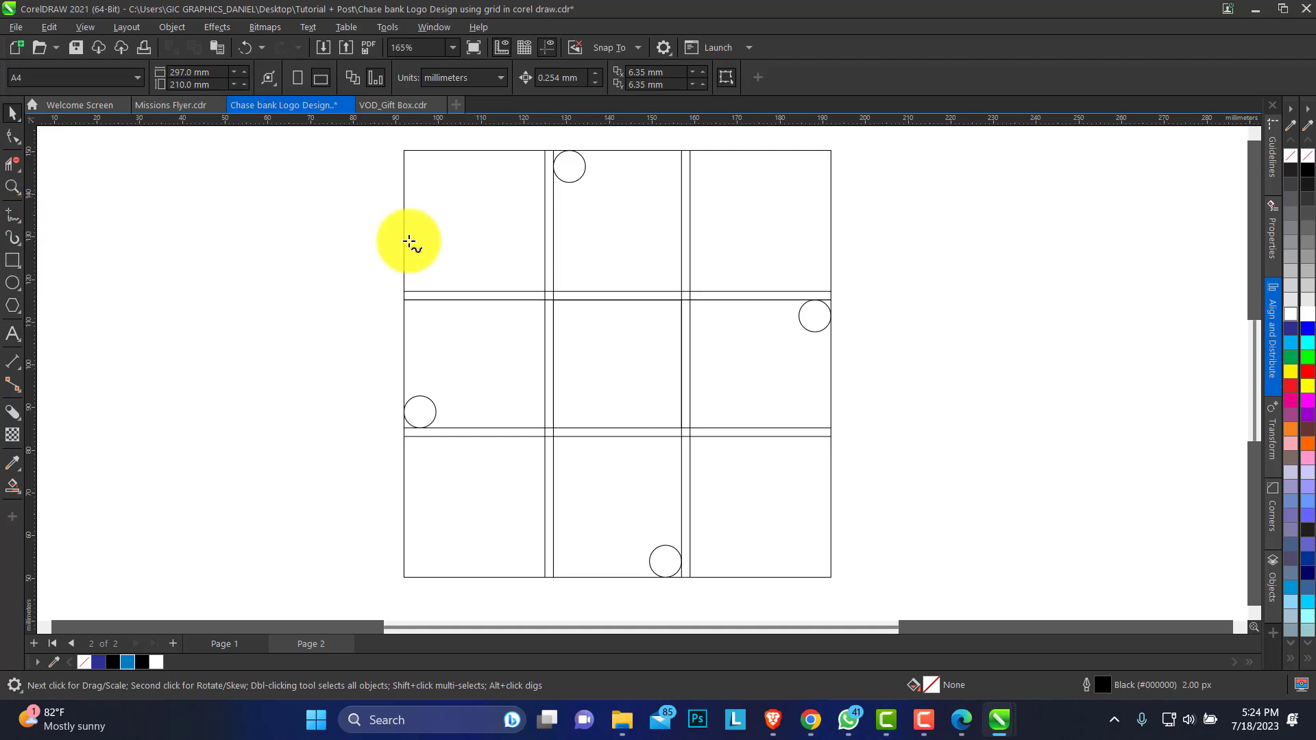
{"action": "left_click", "coordinate": [405, 291]}
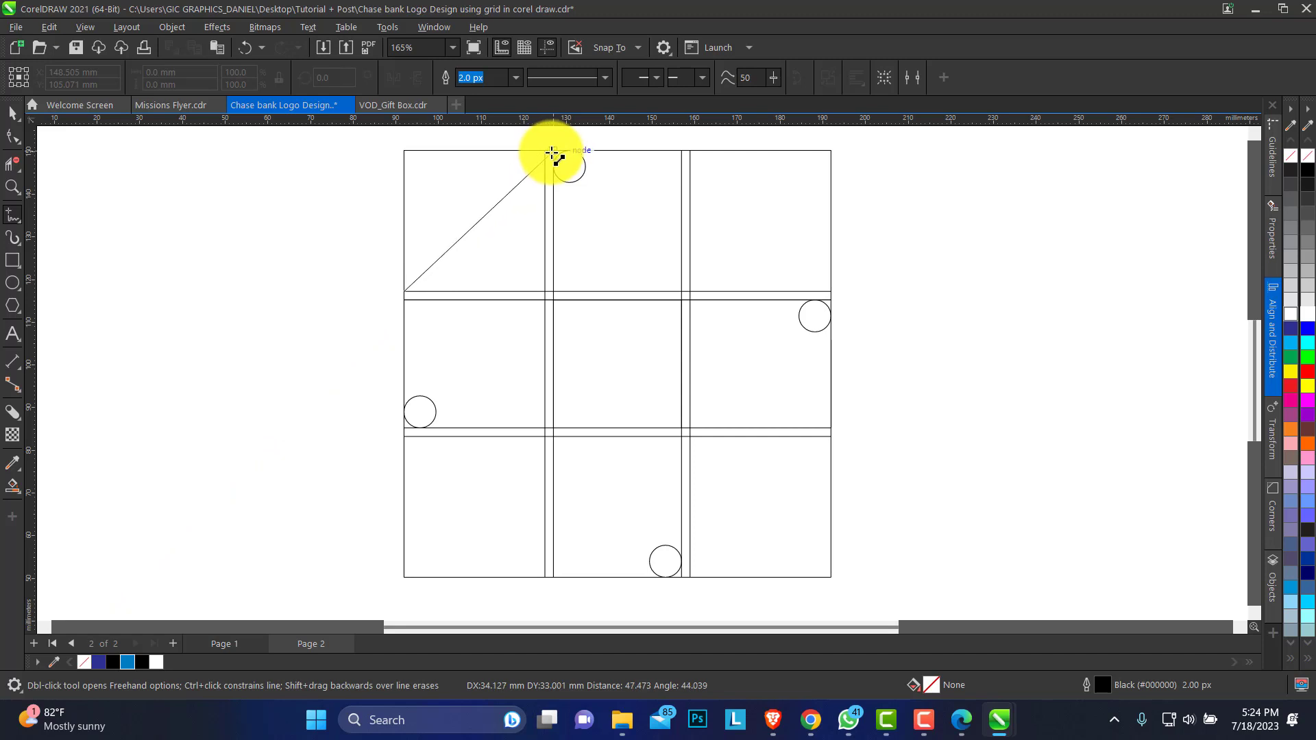
{"action": "left_click", "coordinate": [552, 152]}
Step: Move the diagonal's upper end node left along the top edge to between the two left vertical lines
{"action": "left_click", "coordinate": [12, 186]}
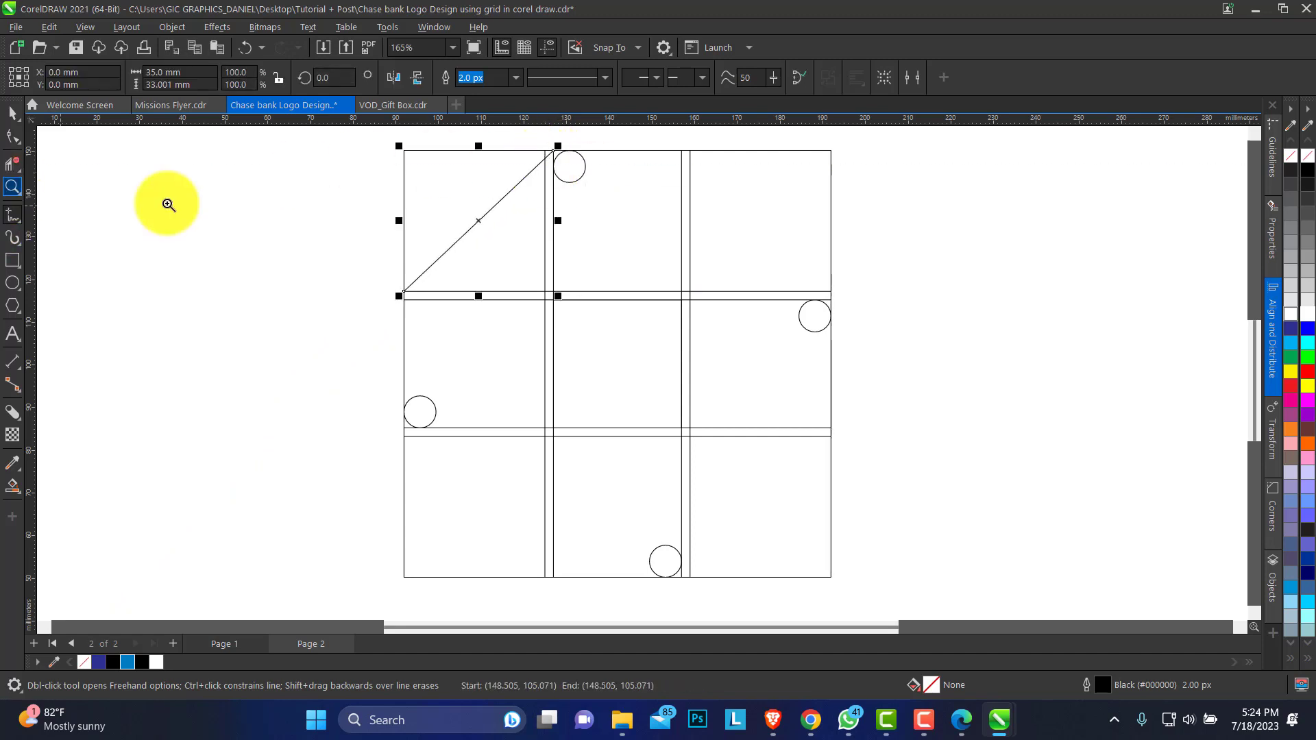
{"action": "left_click_drag", "start_coordinate": [355, 138], "coordinate": [738, 323]}
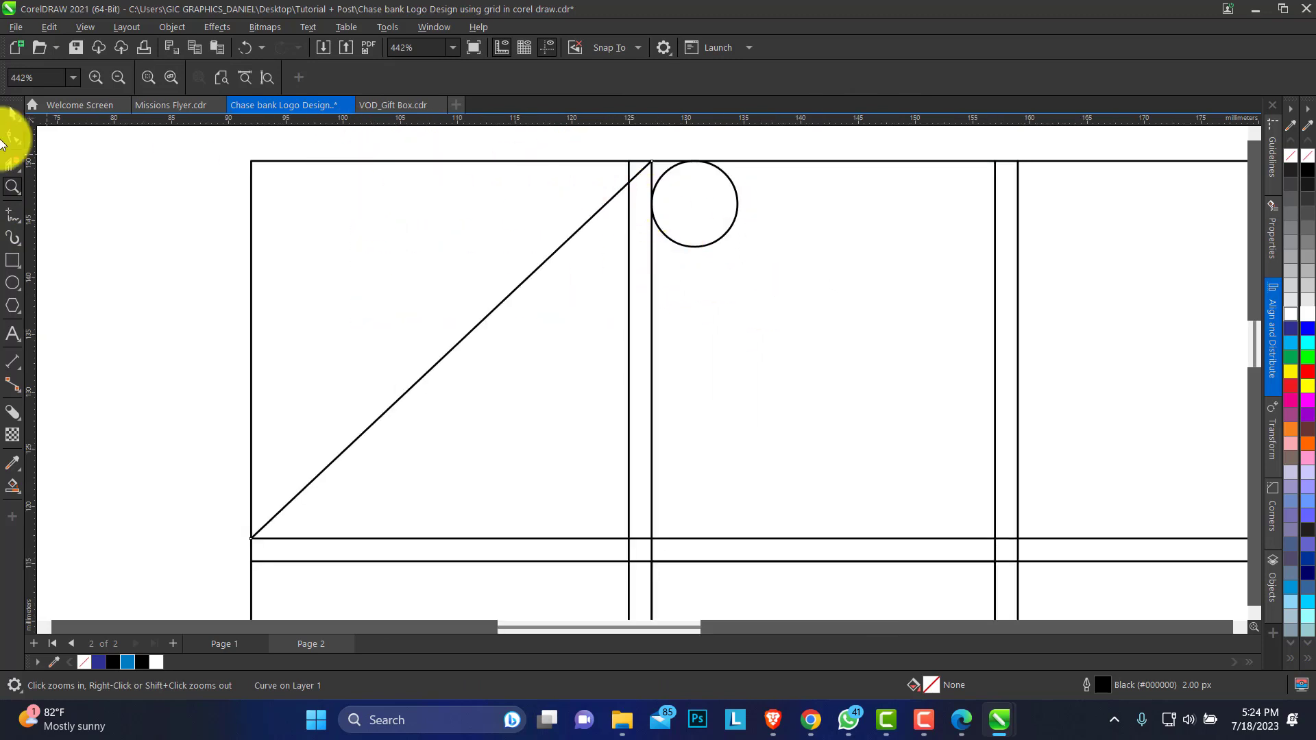
{"action": "left_click", "coordinate": [12, 136]}
{"action": "left_click_drag", "start_coordinate": [651, 164], "coordinate": [640, 167]}
{"action": "left_click", "coordinate": [12, 186]}
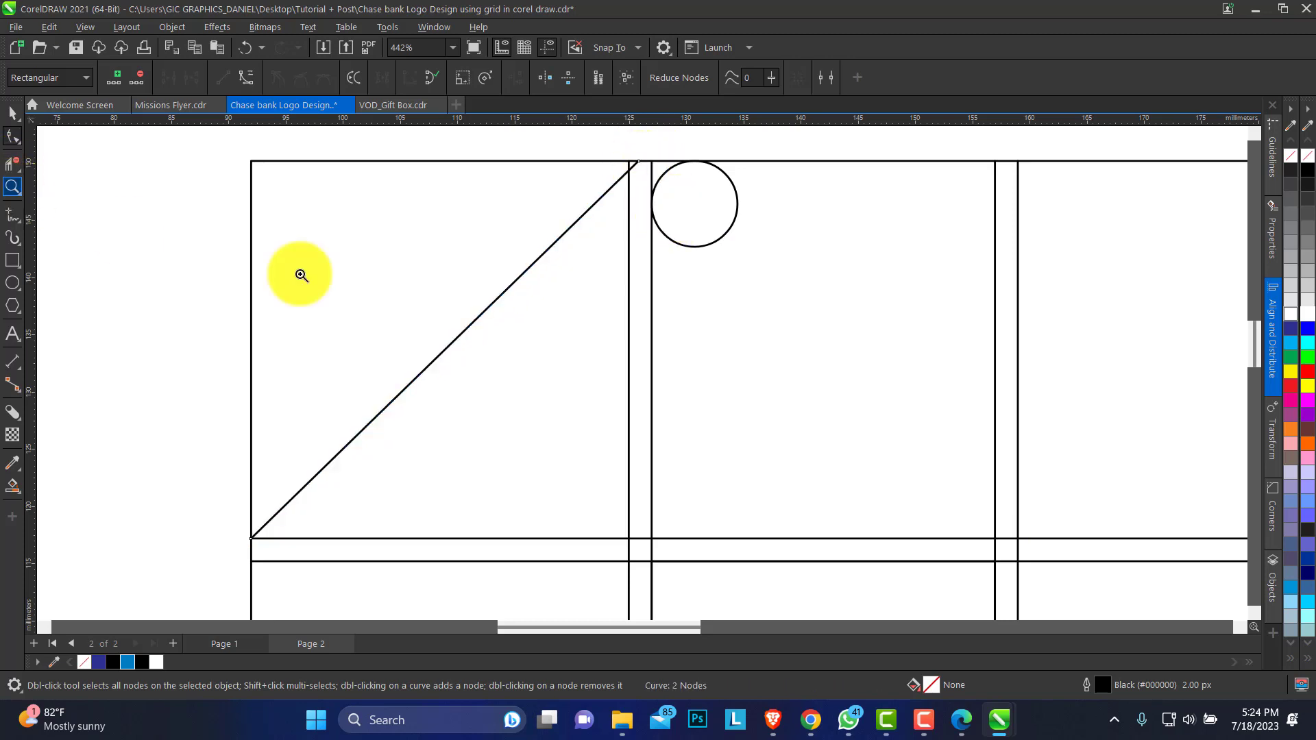
{"action": "right_click", "coordinate": [411, 334]}
{"action": "left_click", "coordinate": [13, 114]}
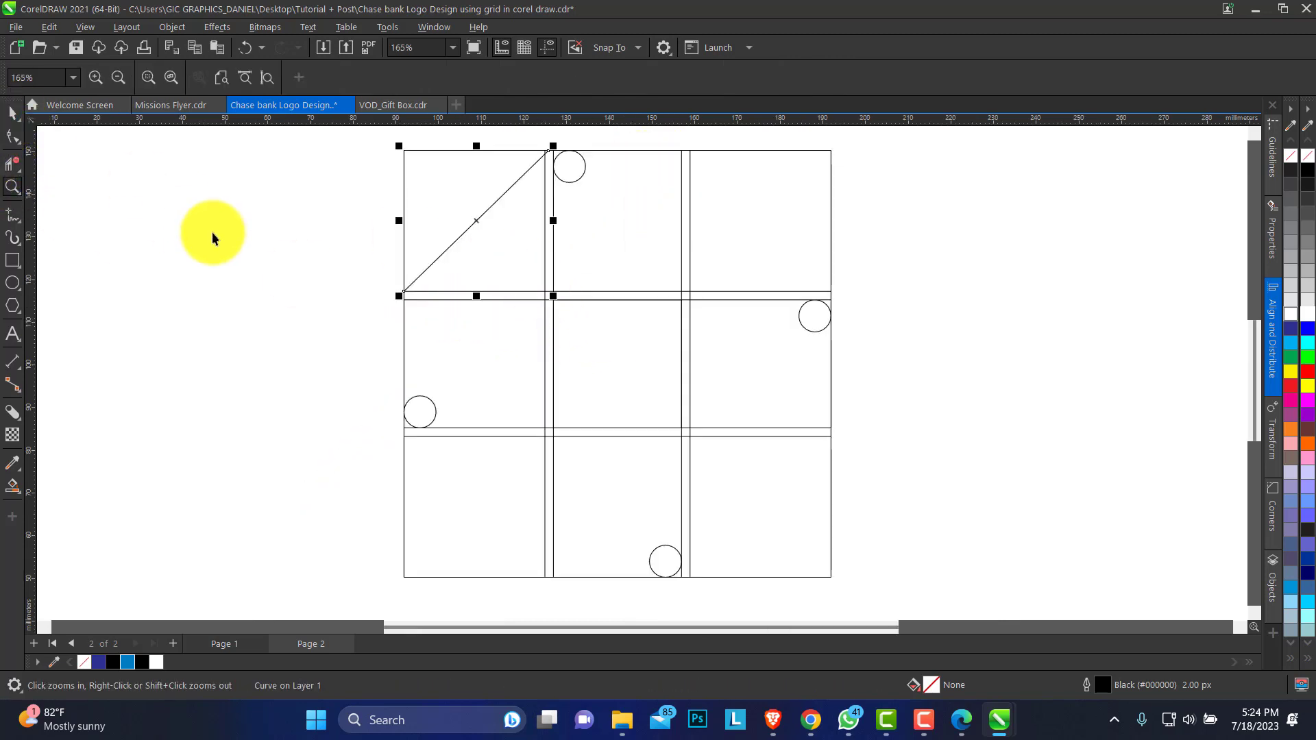
Step: Duplicate the diagonal around the grid's center in 90-degree rotations so that all four corner cells have one
{"action": "key", "text": "space"}
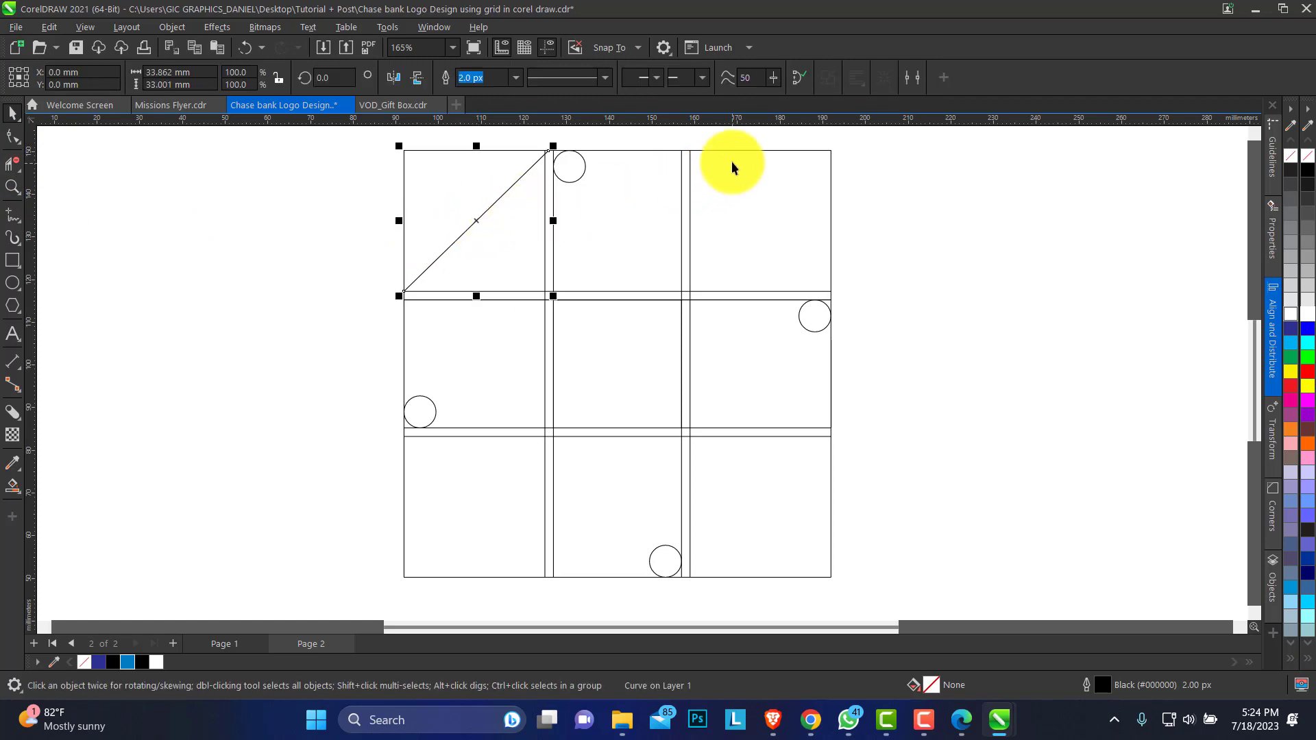
{"action": "left_click", "coordinate": [477, 221]}
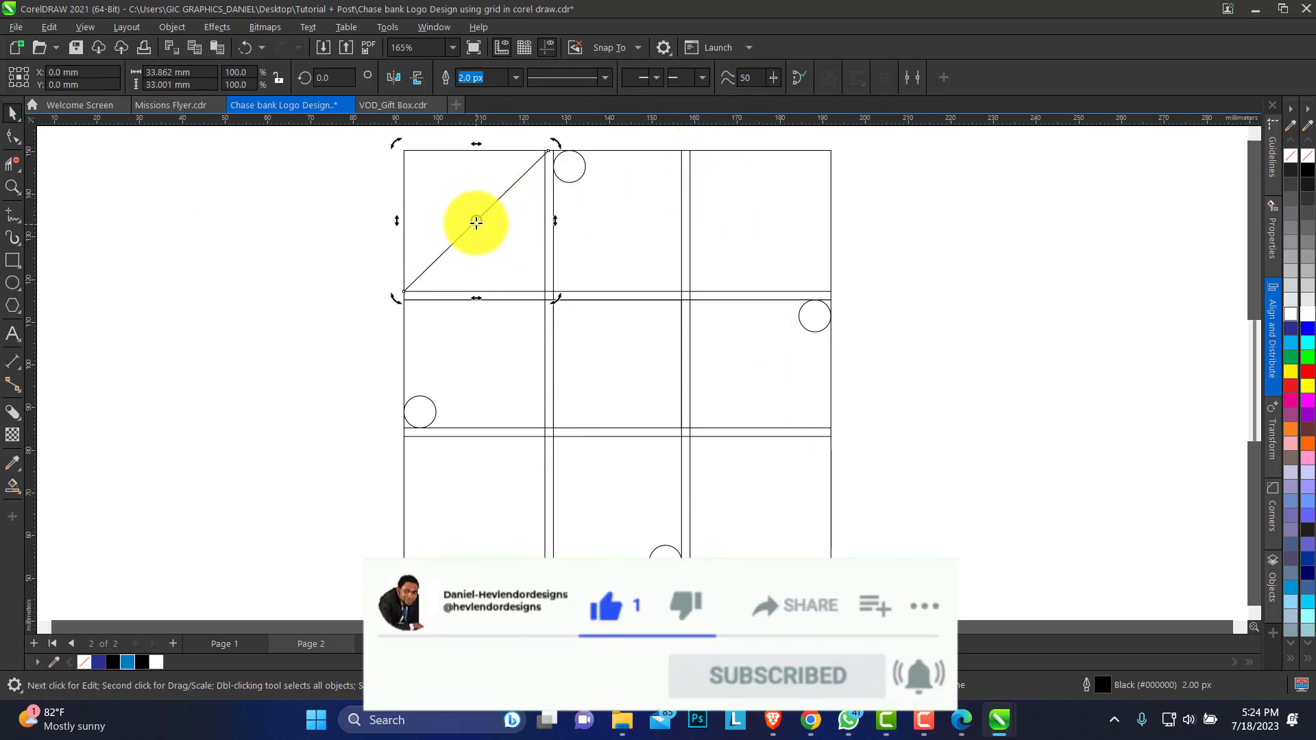
{"action": "mouse_move", "coordinate": [476, 222]}
{"action": "left_mouse_down"}
{"action": "mouse_move", "coordinate": [622, 340]}
{"action": "mouse_move", "coordinate": [618, 364]}
{"action": "left_mouse_up"}
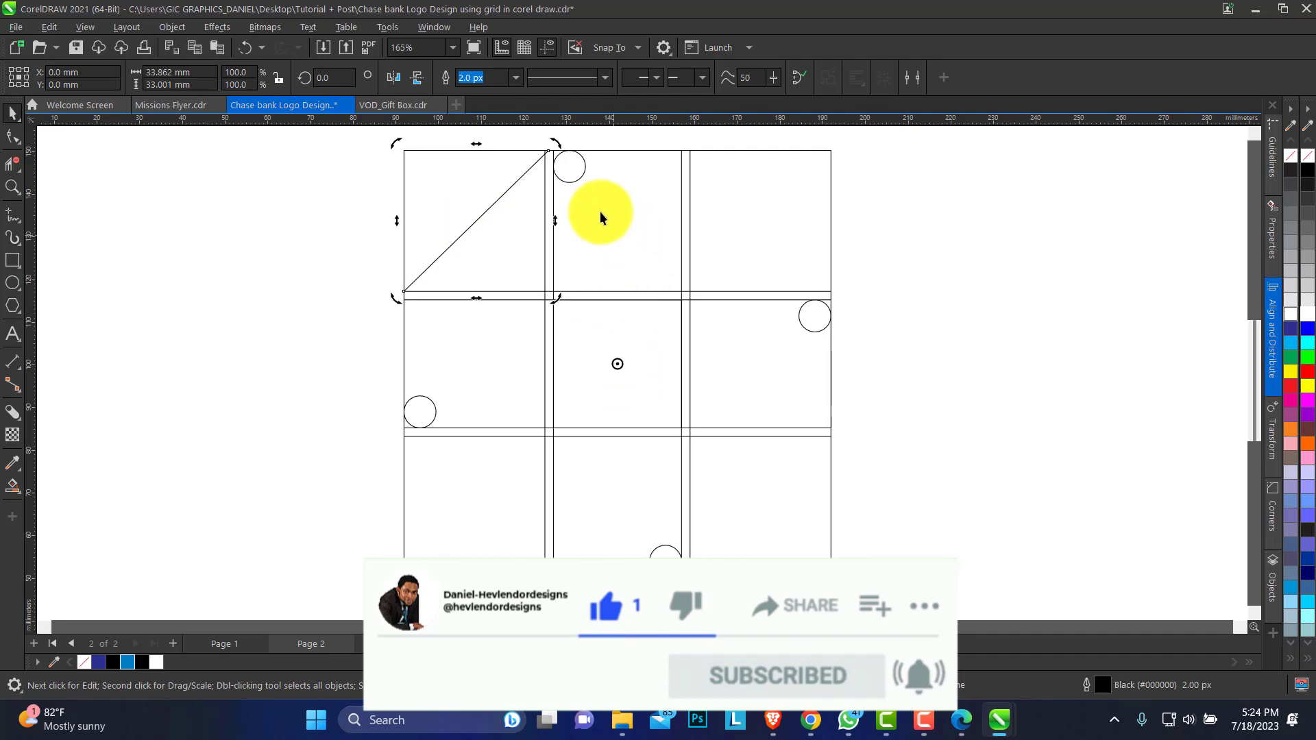
{"action": "left_click_drag", "start_coordinate": [559, 145], "coordinate": [750, 345]}
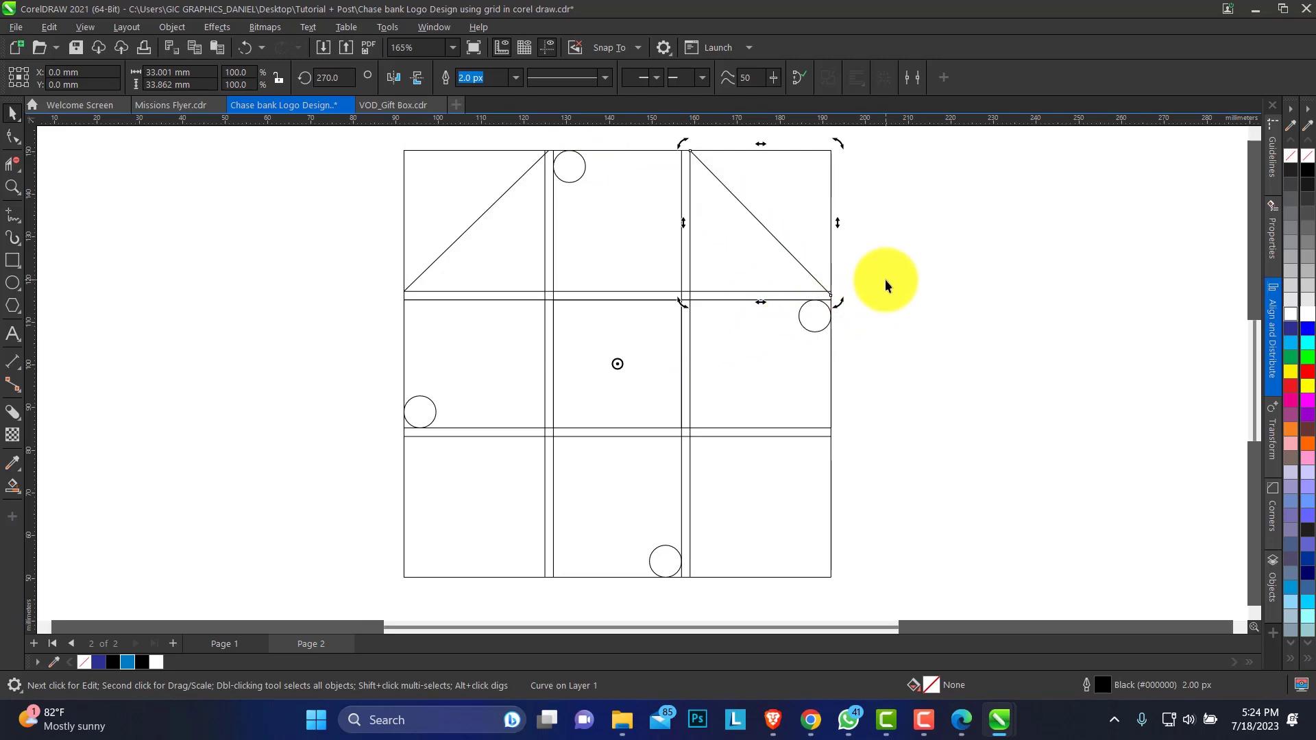
{"action": "key", "text": "ctrl+r"}
{"action": "key", "text": "ctrl+r"}
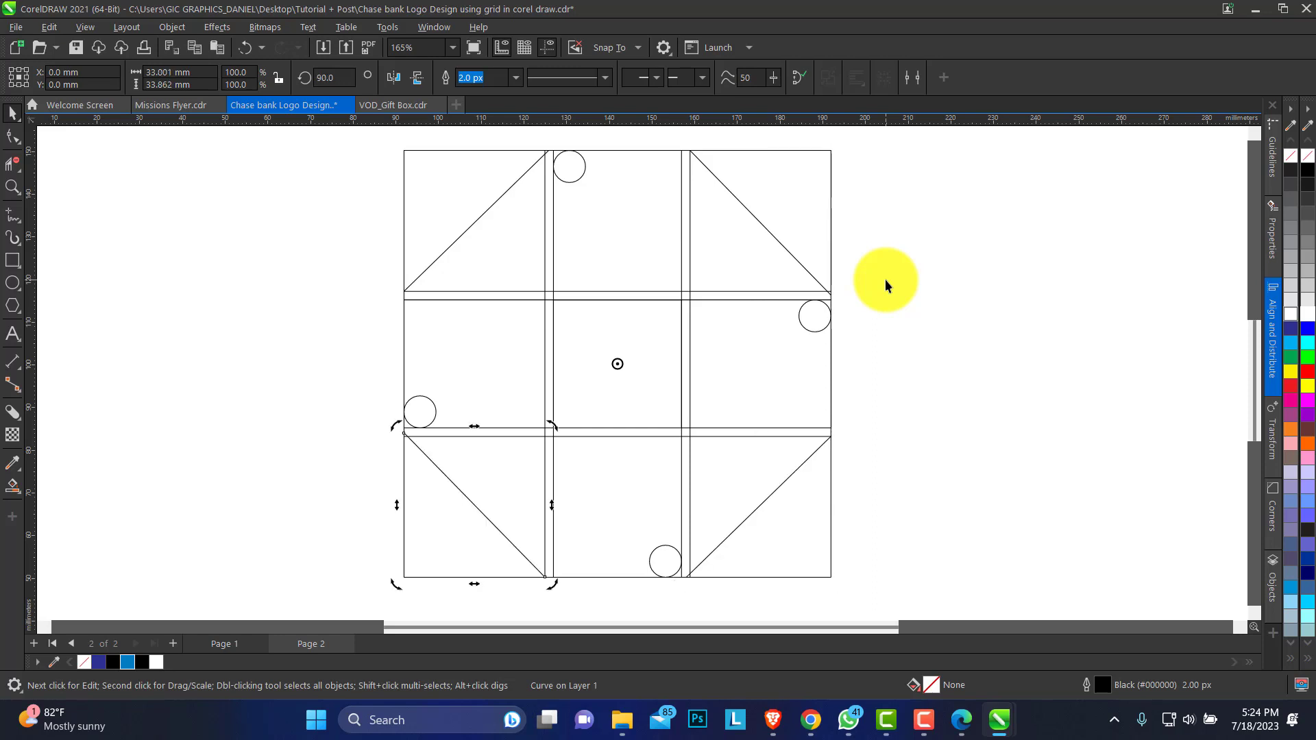
{"action": "left_click", "coordinate": [901, 290]}
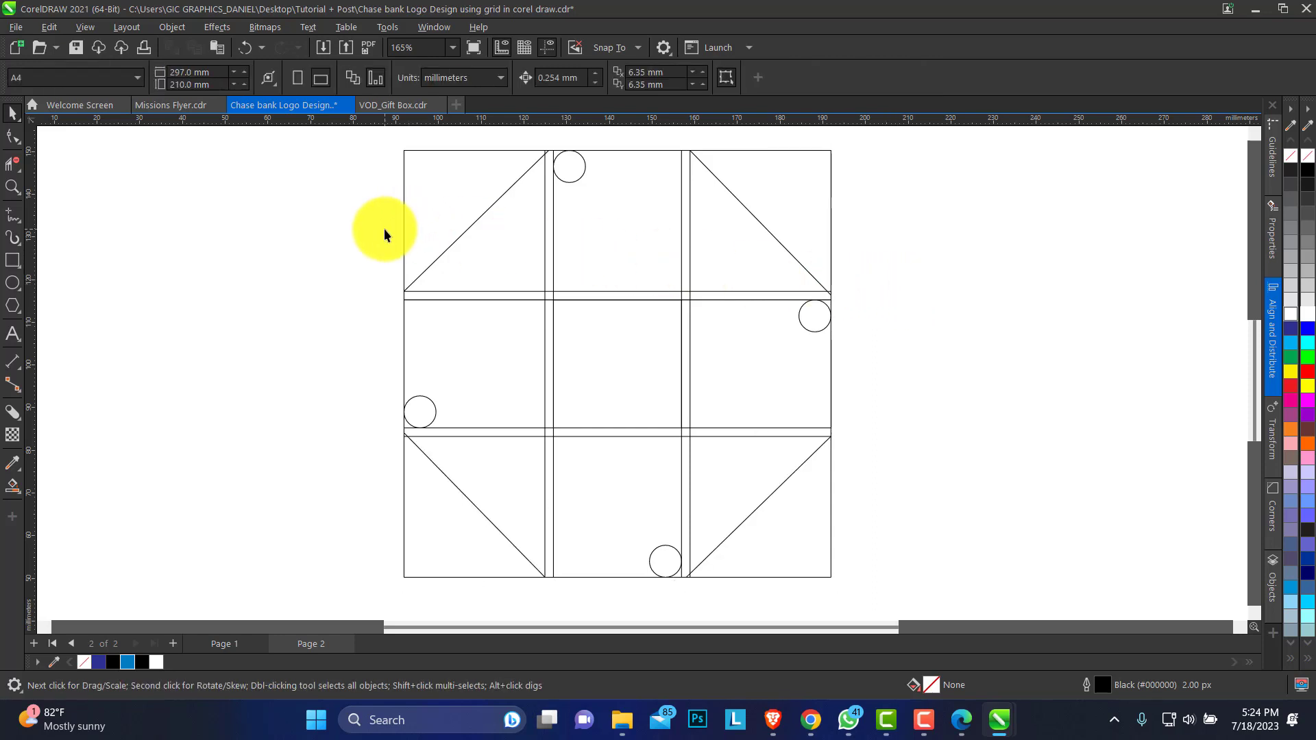
Step: Use Virtual Segment Delete to reduce the top circle to a corner arc and remove the right vertical pair's upper segments
{"action": "left_click", "coordinate": [12, 186]}
{"action": "right_click", "coordinate": [568, 246]}
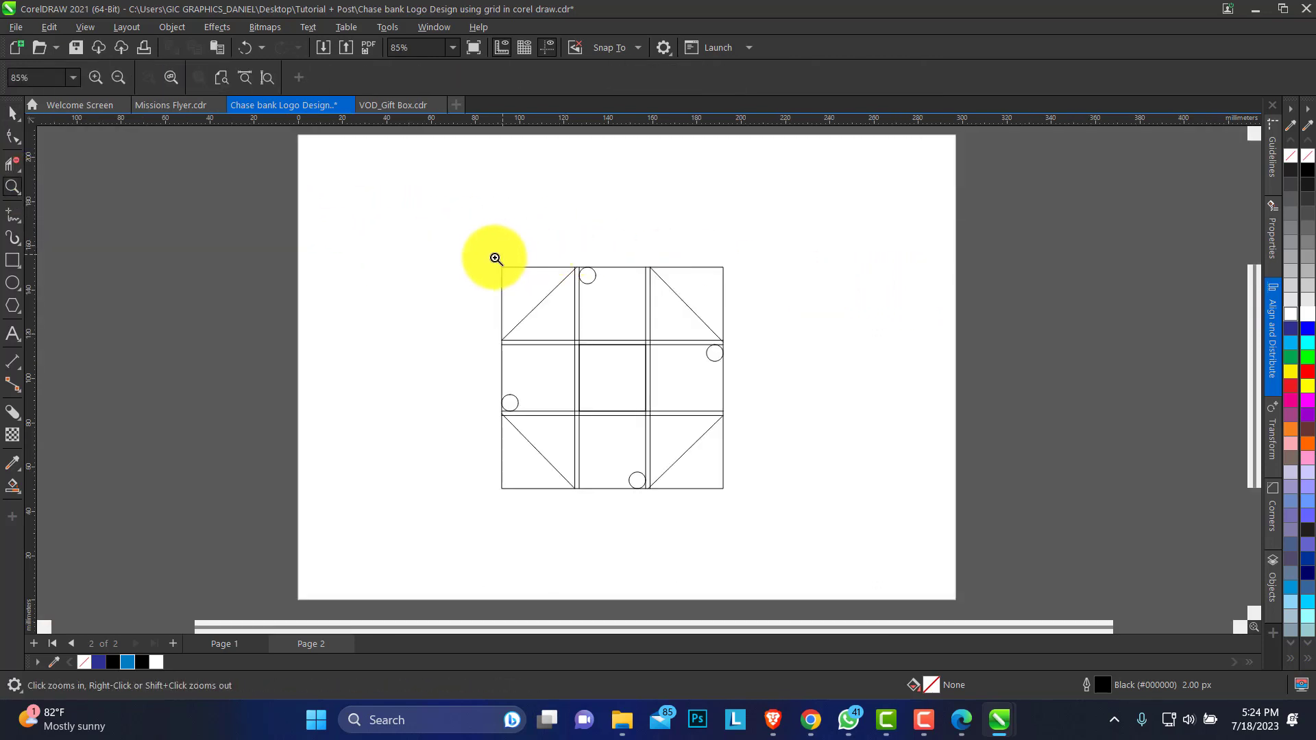
{"action": "left_click", "coordinate": [267, 78]}
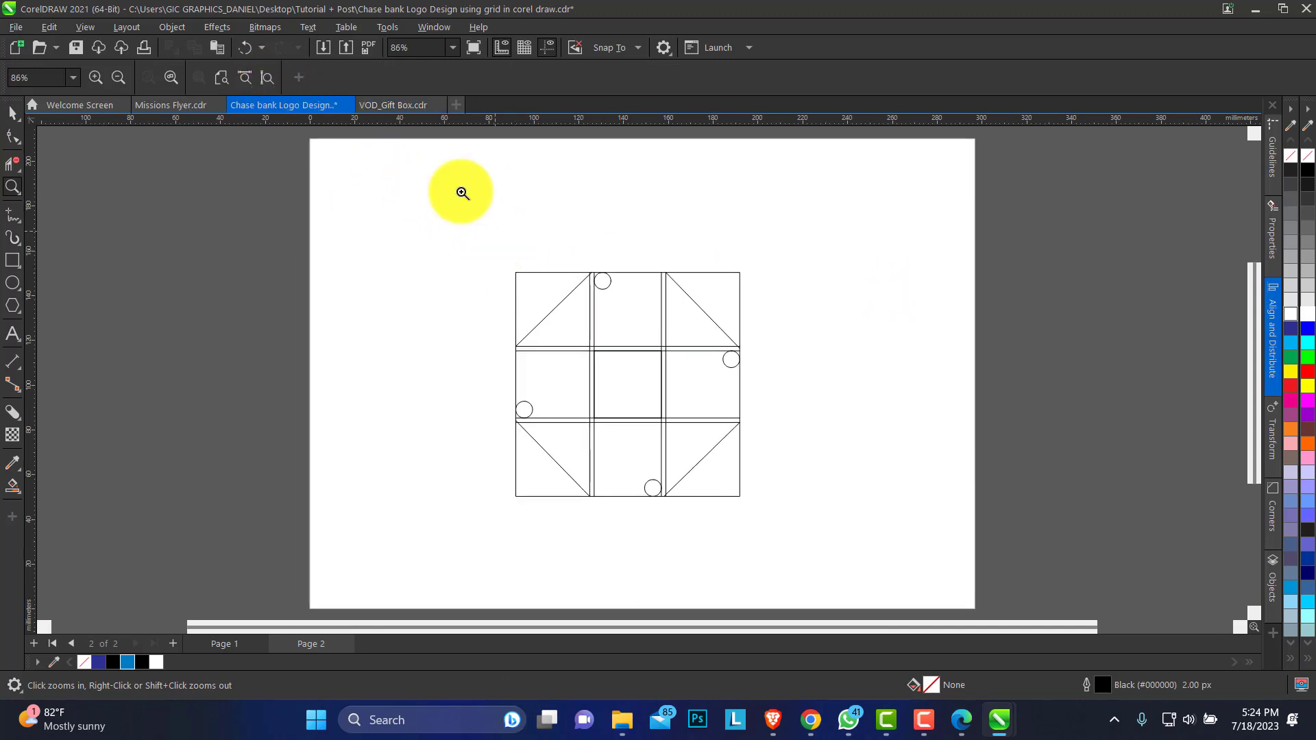
{"action": "left_click_drag", "start_coordinate": [501, 258], "coordinate": [752, 505]}
{"action": "left_click", "coordinate": [16, 112]}
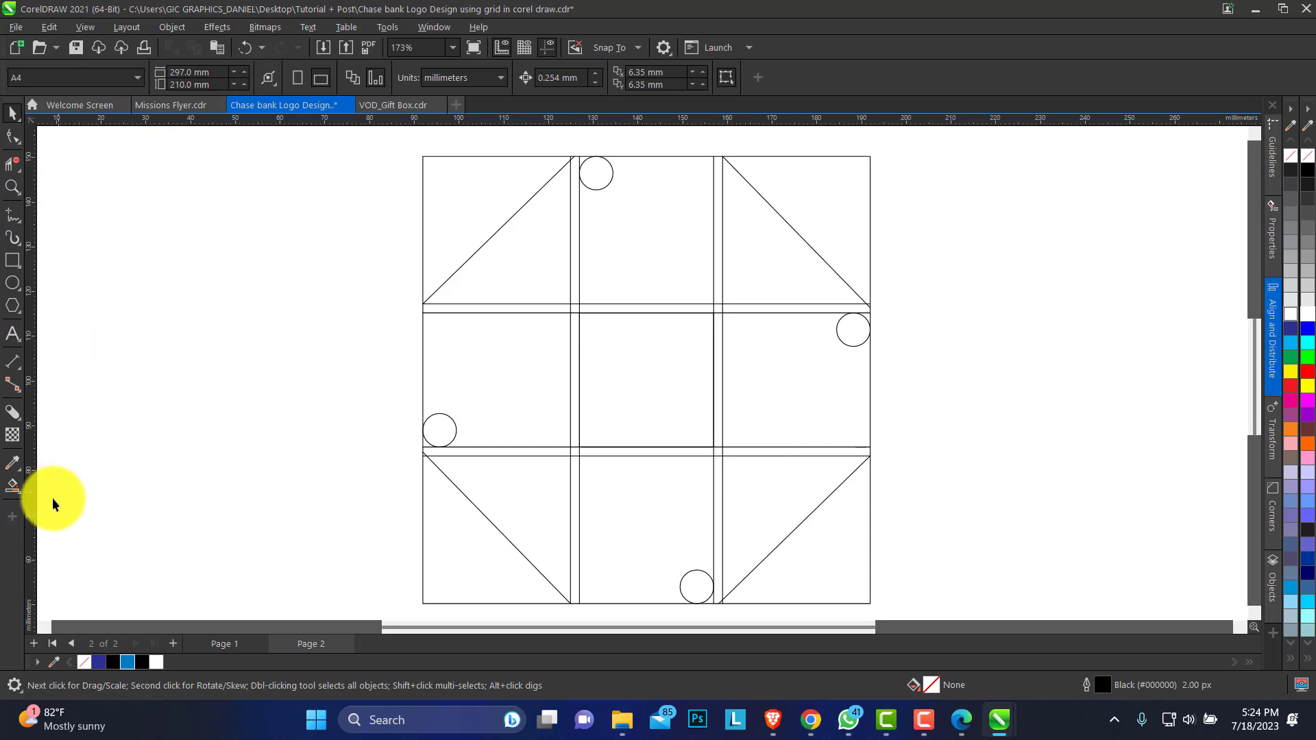
{"action": "left_click", "coordinate": [18, 170]}
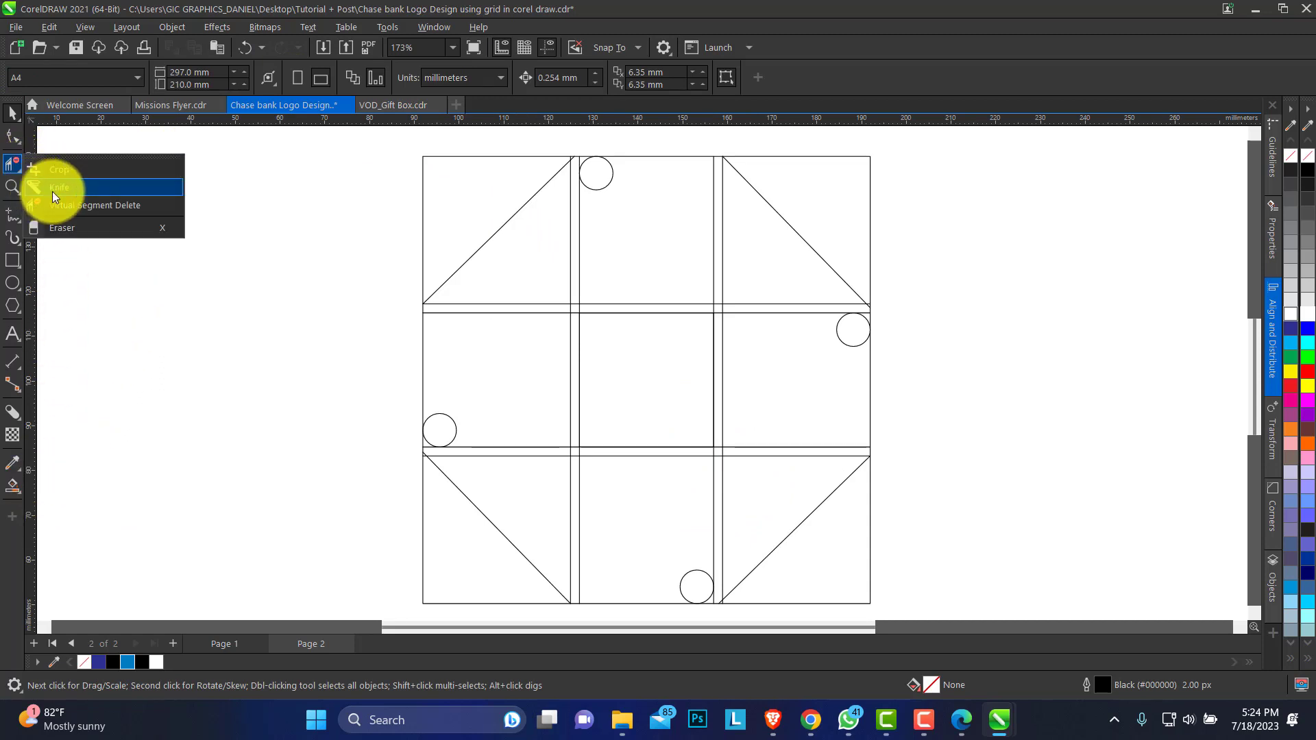
{"action": "left_click", "coordinate": [84, 208]}
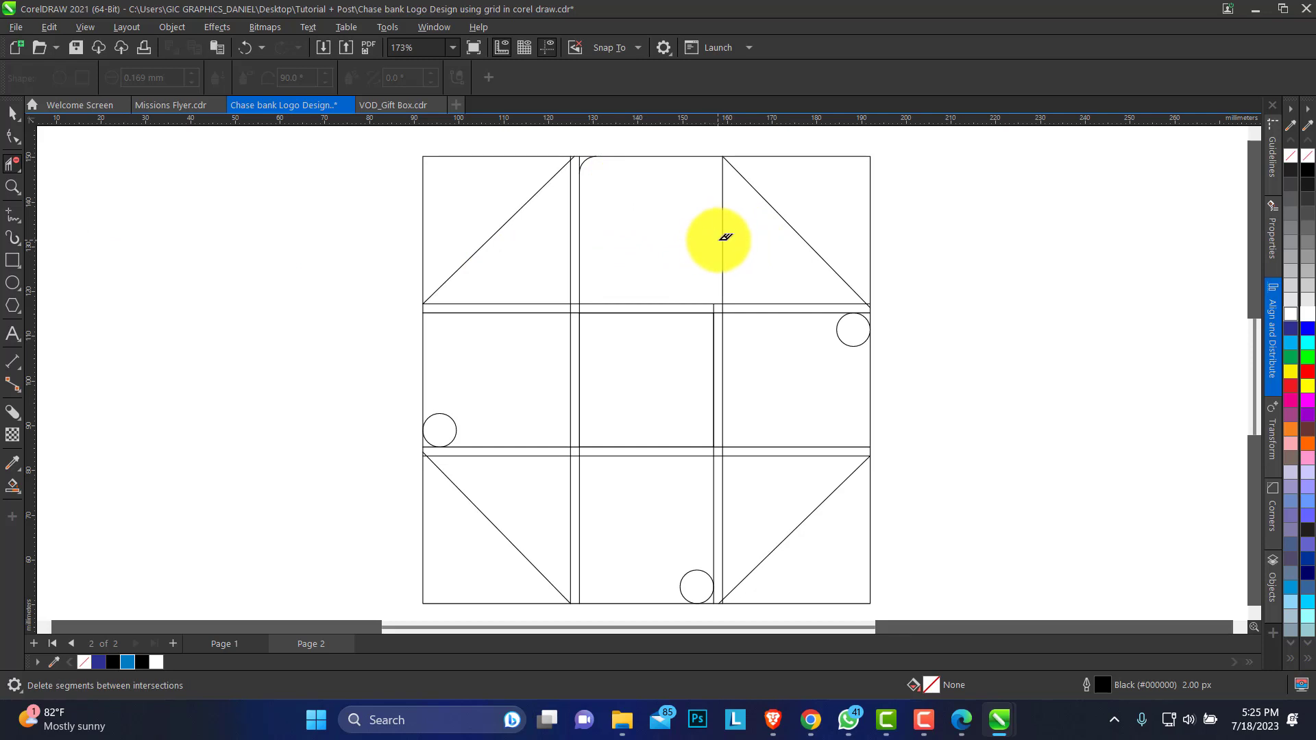
{"action": "left_click", "coordinate": [725, 235]}
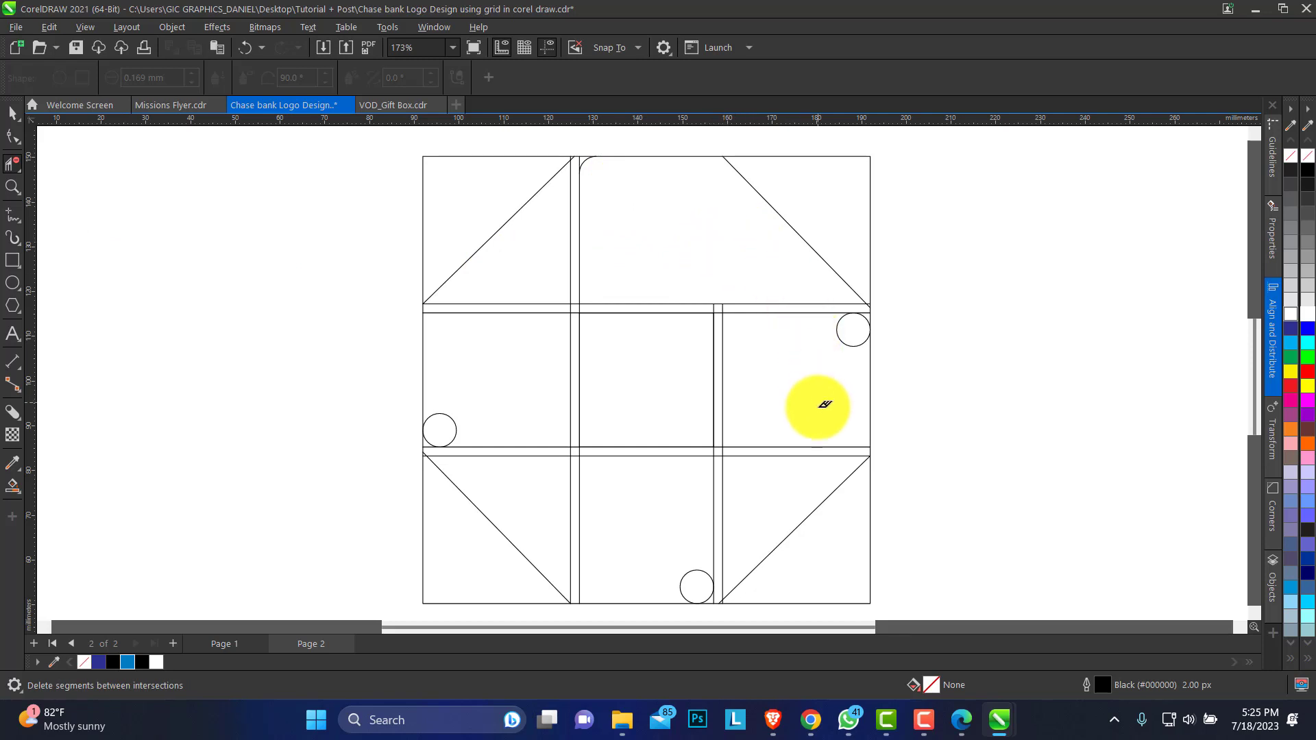
Step: Trim the right, bottom and left circles to corner arcs and delete the line pairs crossing the lower-right, lower-left and upper-left areas
{"action": "left_click", "coordinate": [842, 343]}
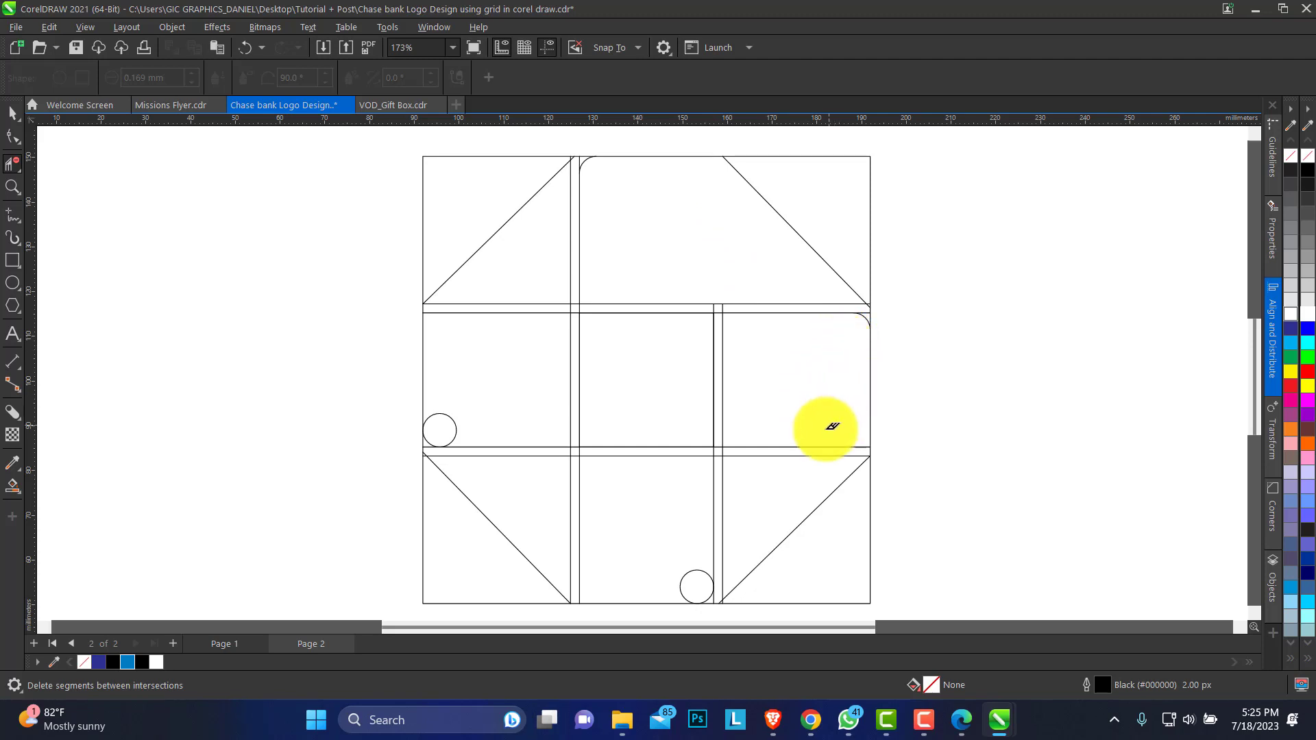
{"action": "left_click", "coordinate": [789, 454]}
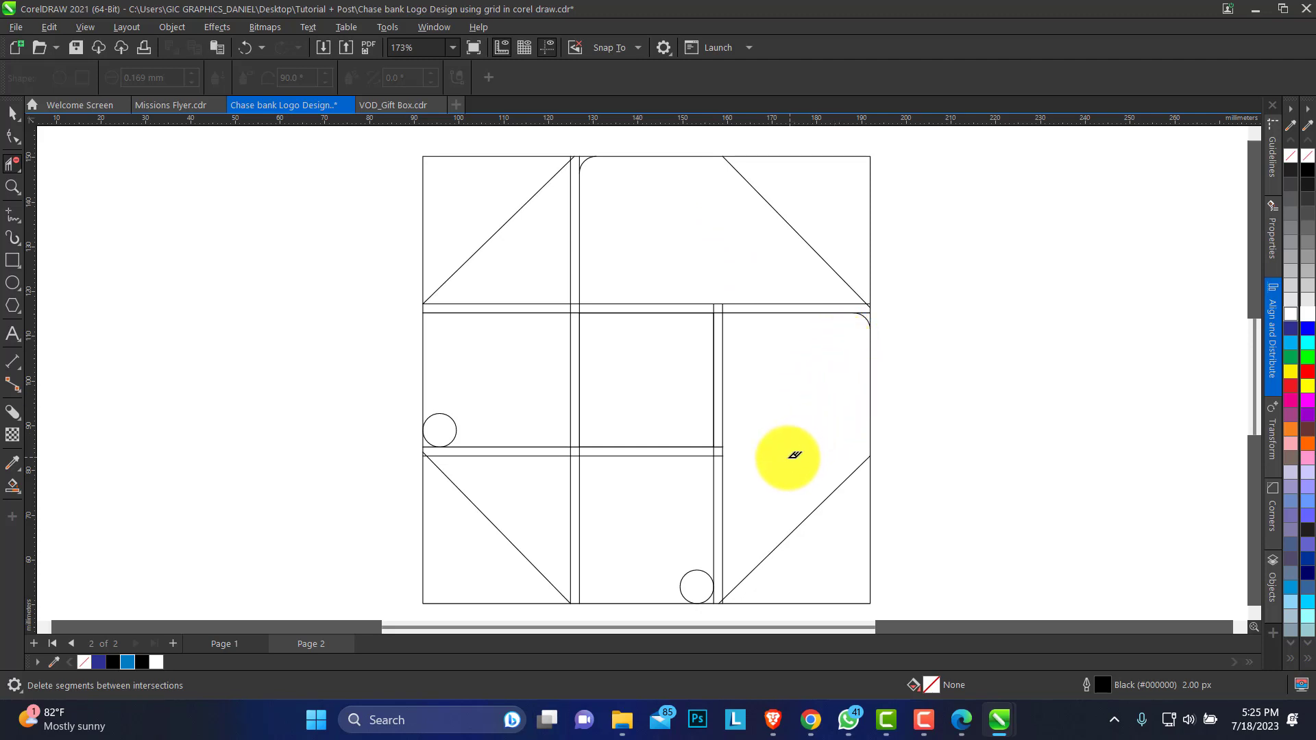
{"action": "left_click", "coordinate": [688, 575]}
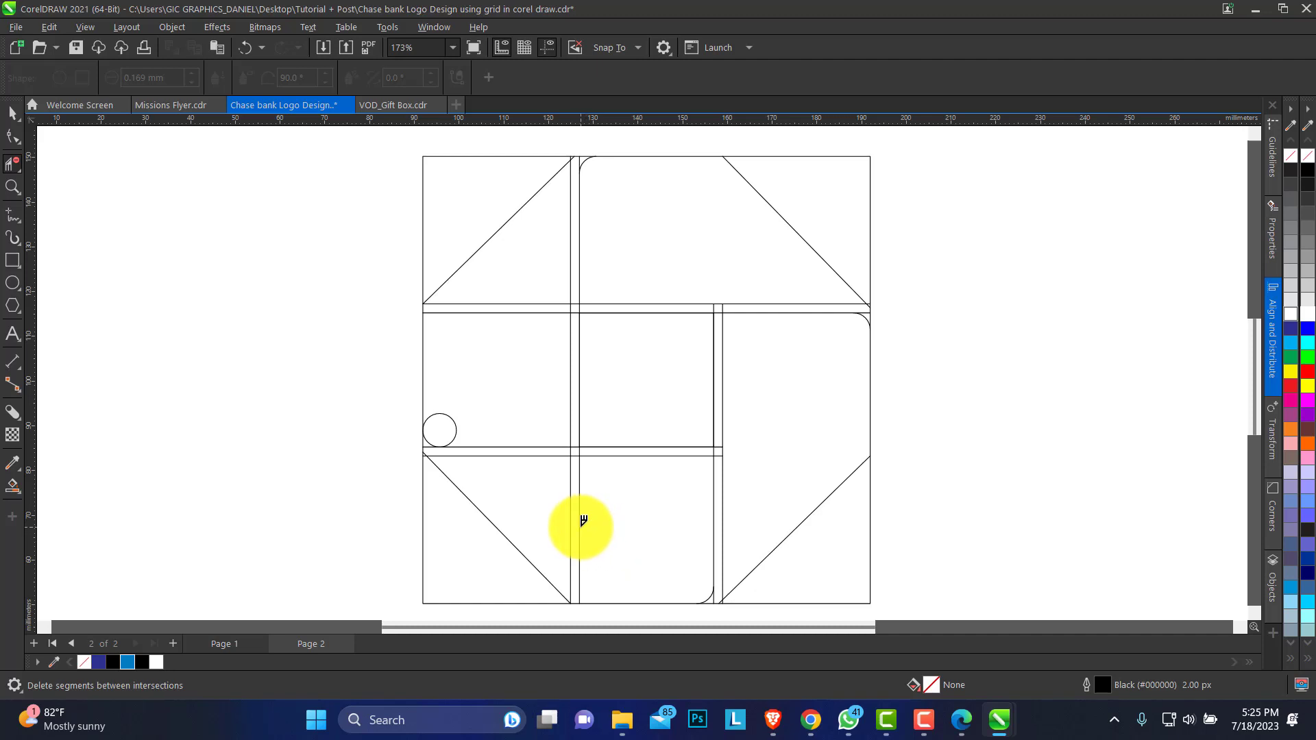
{"action": "left_click_drag", "start_coordinate": [584, 521], "coordinate": [569, 514]}
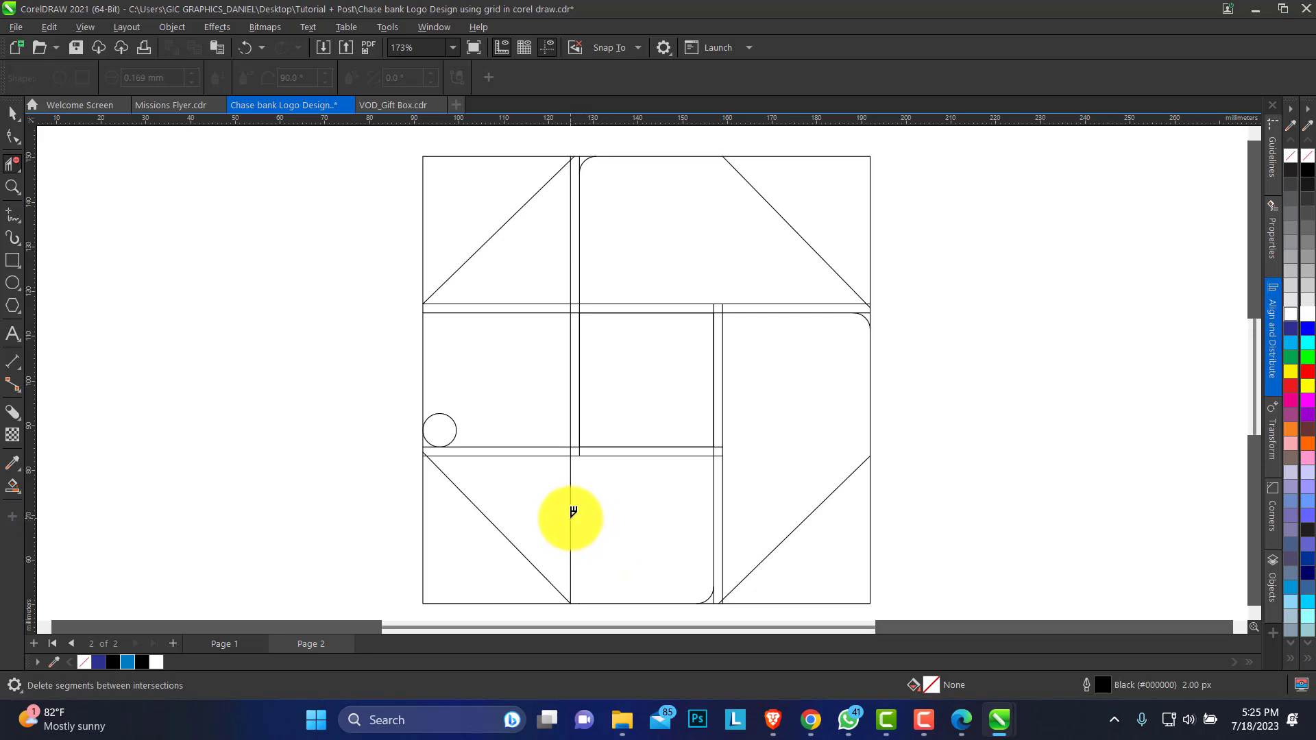
{"action": "left_click", "coordinate": [451, 415]}
{"action": "left_click", "coordinate": [491, 307]}
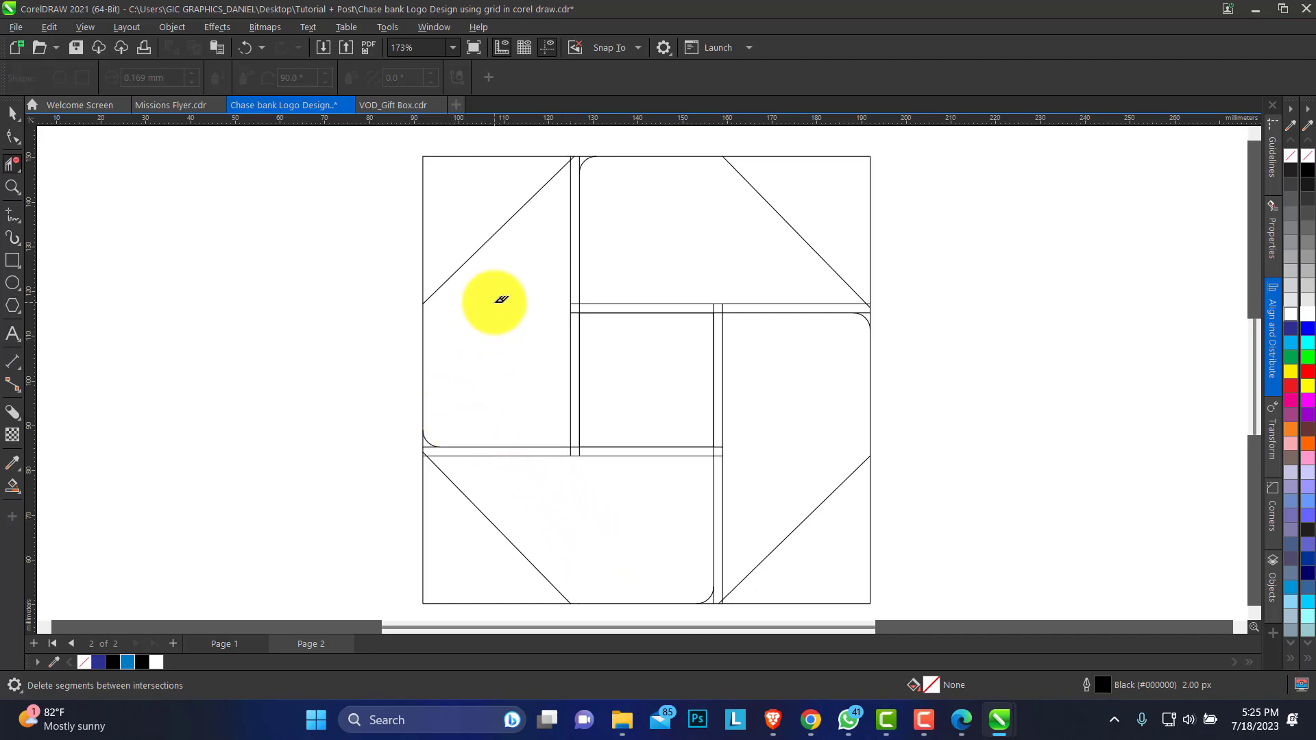
Step: Set up Smart Fill with blue #007BC0 as the fill colour, sampled from the document palette
{"action": "left_click", "coordinate": [13, 186]}
{"action": "right_click", "coordinate": [652, 275]}
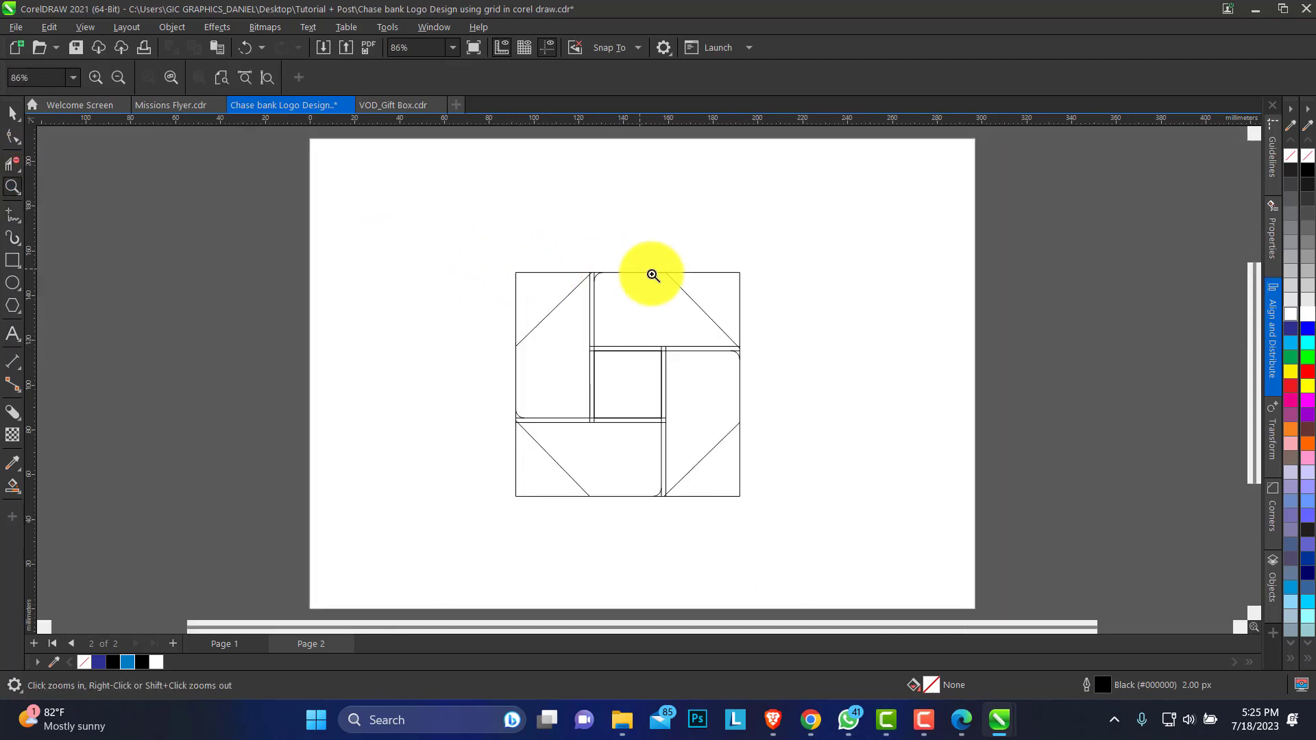
{"action": "left_click", "coordinate": [12, 113]}
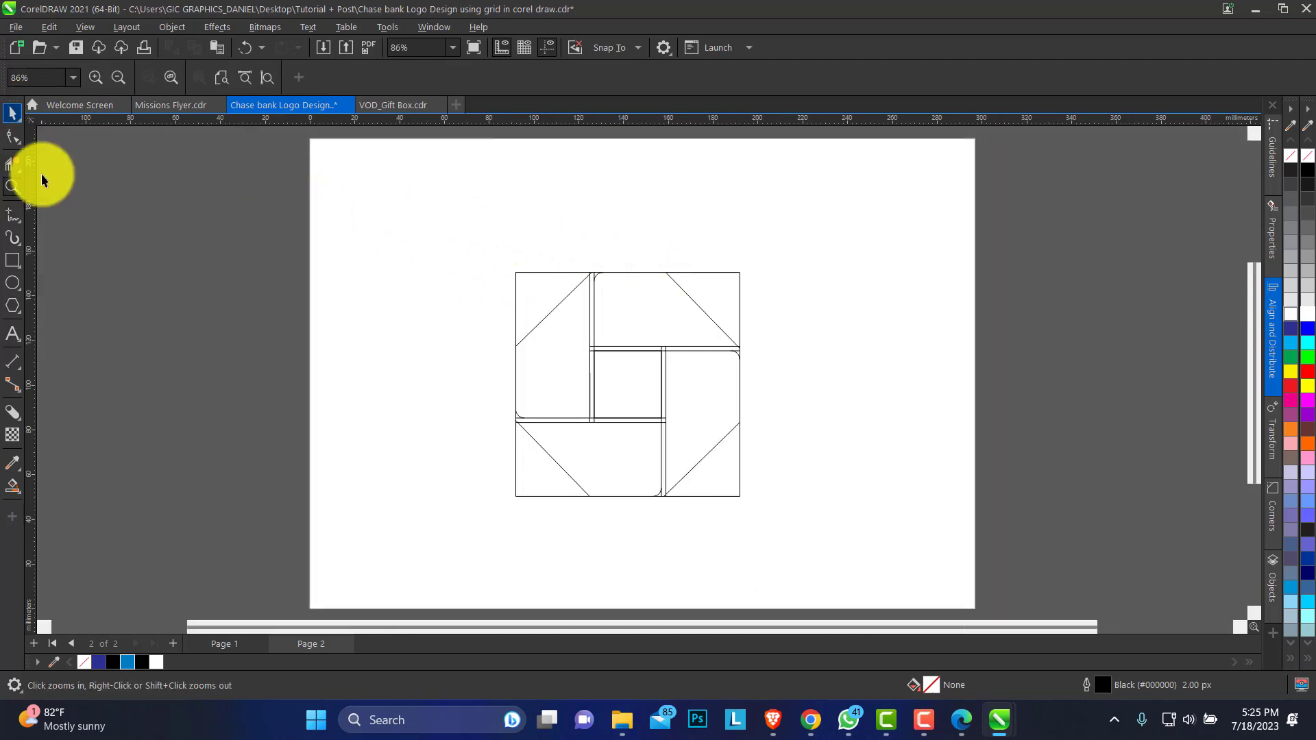
{"action": "left_click", "coordinate": [18, 488]}
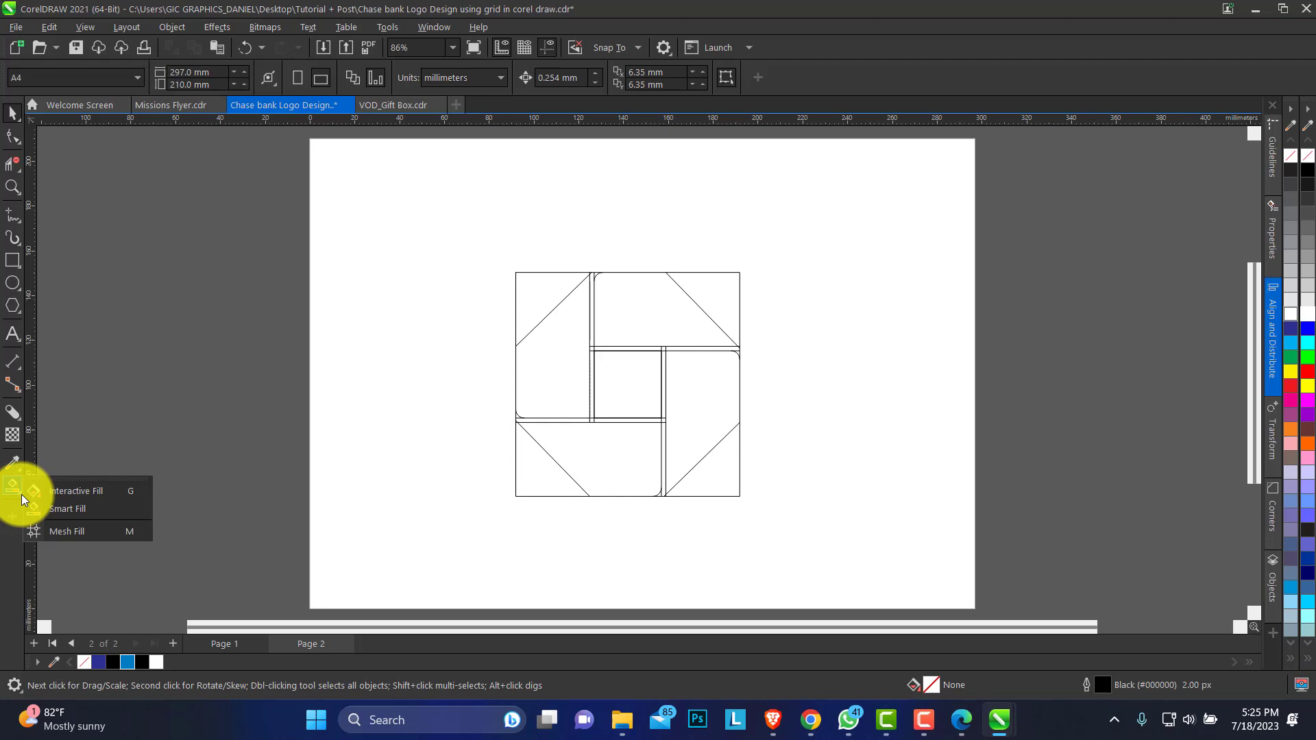
{"action": "left_click", "coordinate": [80, 510]}
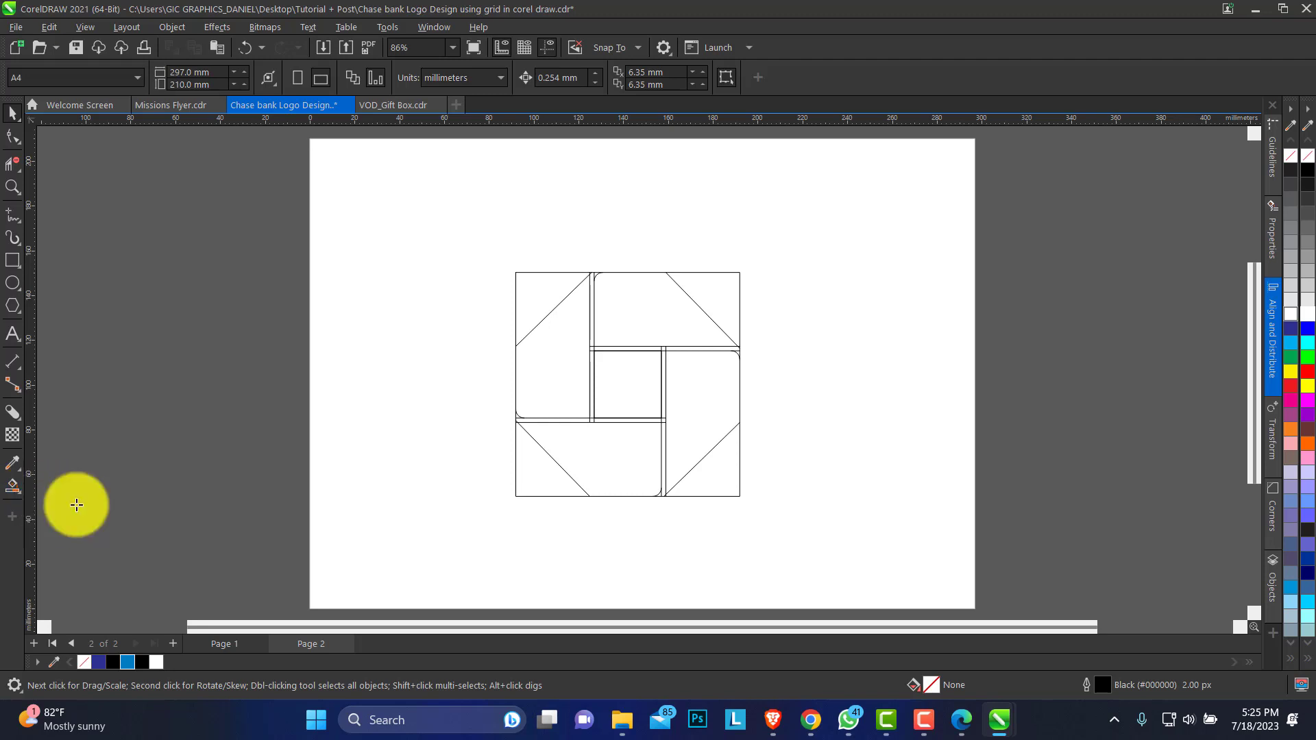
{"action": "left_click", "coordinate": [566, 377]}
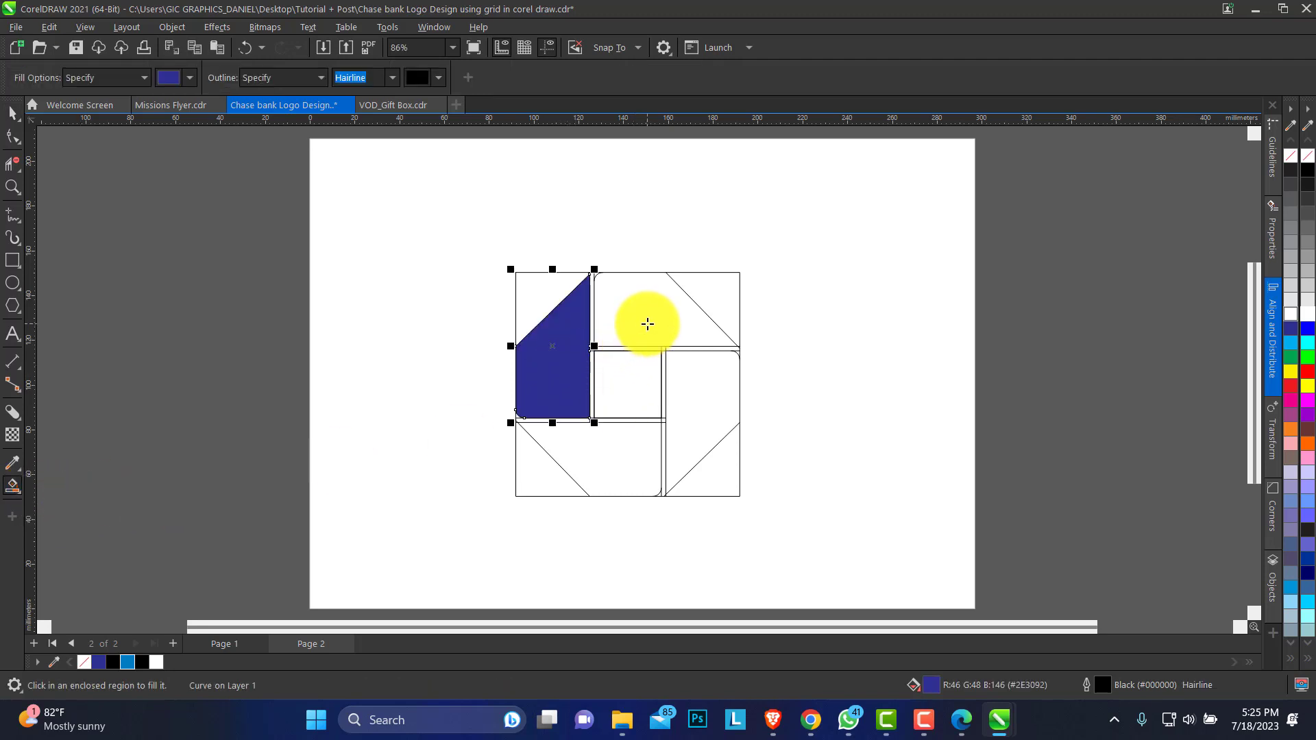
{"action": "key", "text": "ctrl+z"}
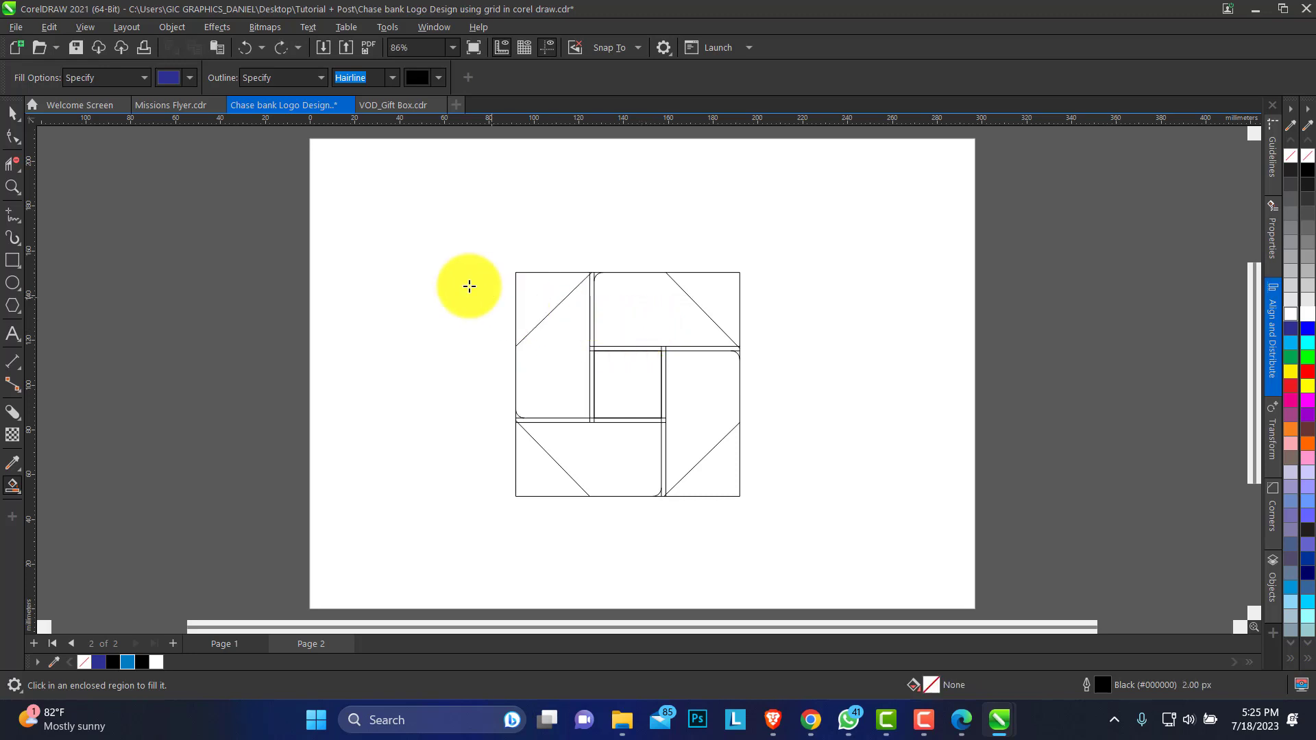
{"action": "left_click", "coordinate": [190, 79]}
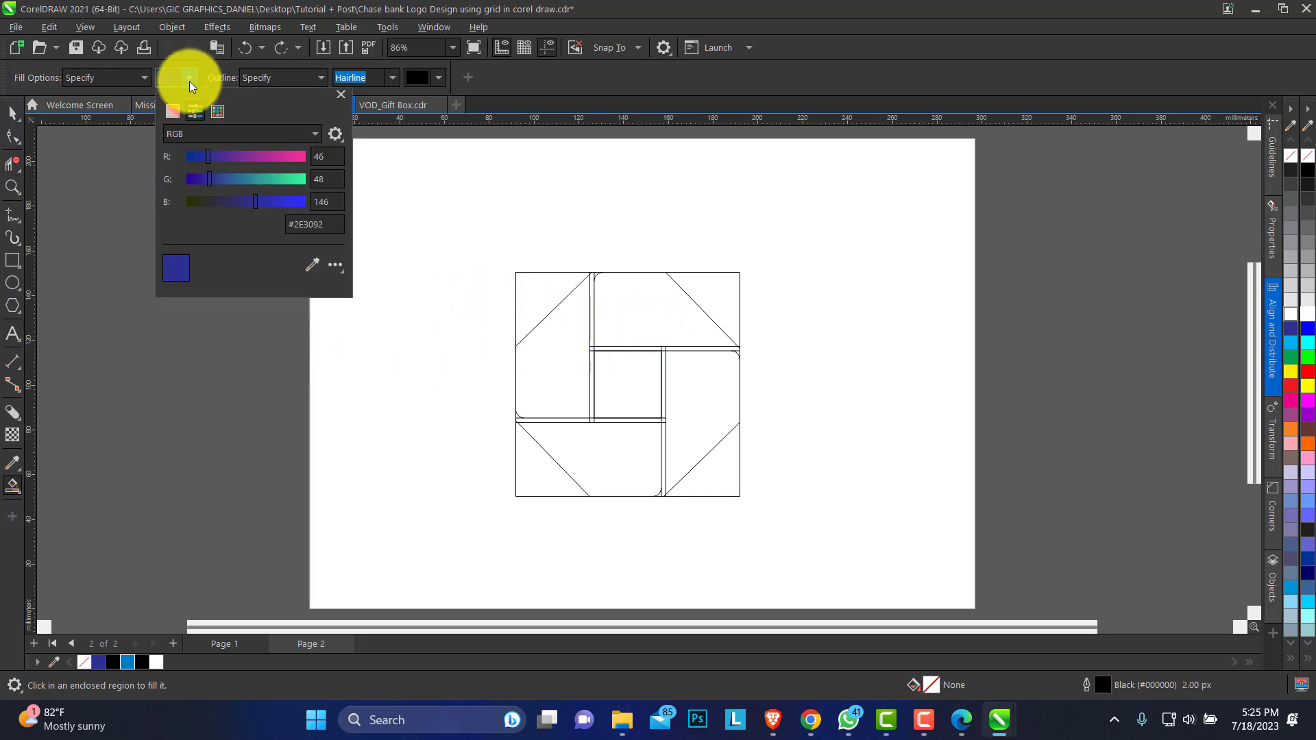
{"action": "left_click", "coordinate": [311, 264]}
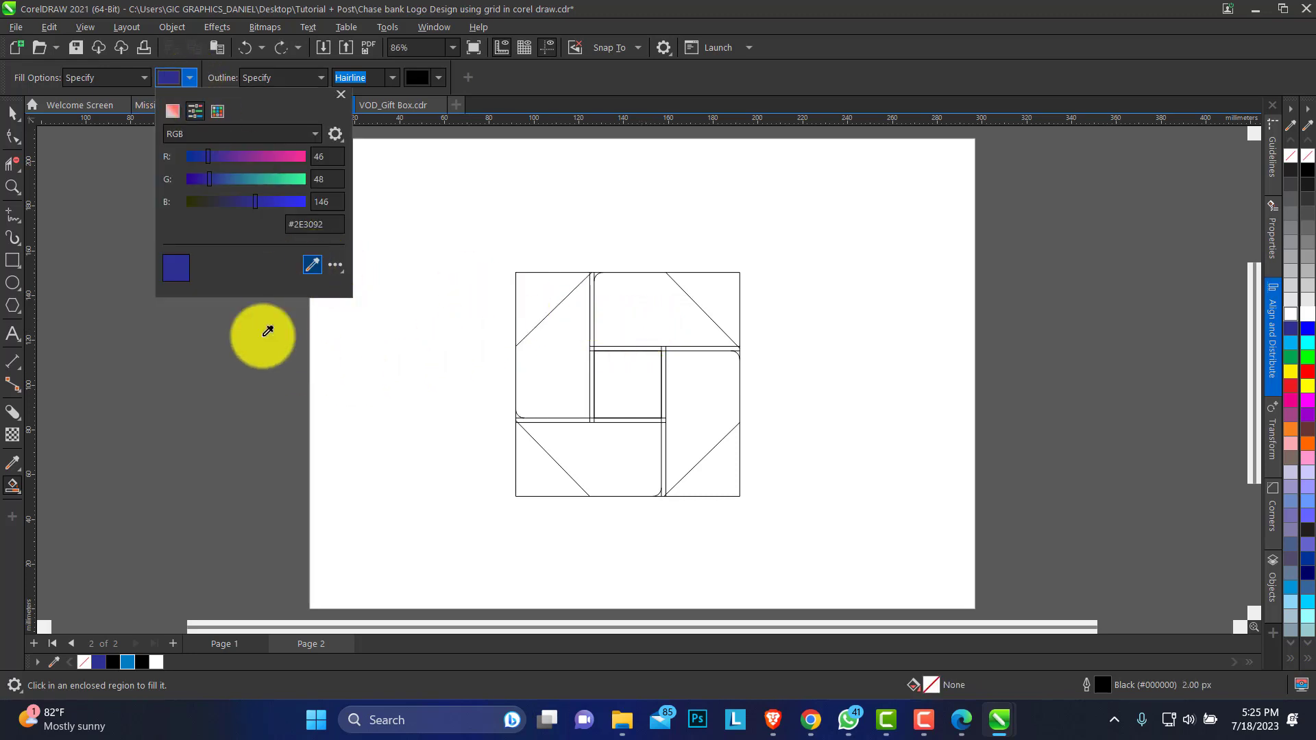
{"action": "left_click", "coordinate": [127, 662]}
Step: Smart Fill the left, top, right and bottom logo sections of the line grid with the blue
{"action": "left_click", "coordinate": [556, 378]}
{"action": "left_click", "coordinate": [552, 370]}
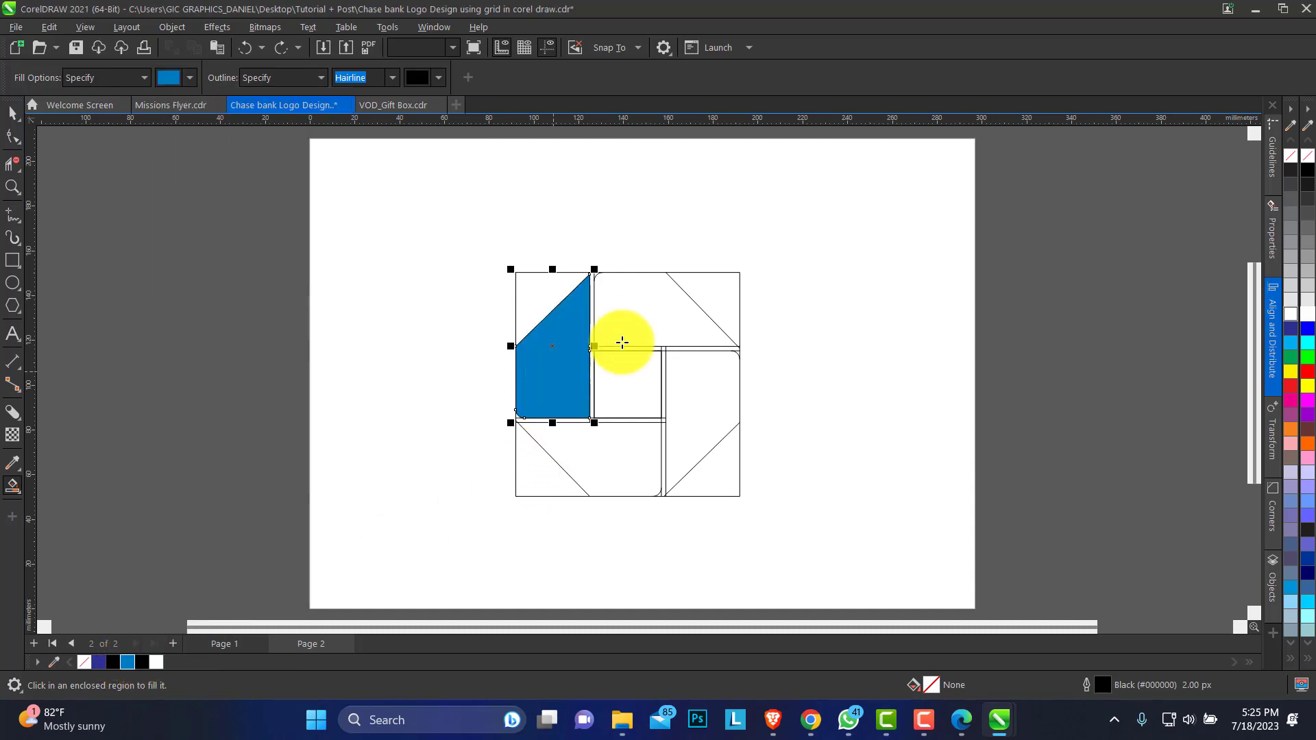
{"action": "left_click", "coordinate": [646, 320]}
{"action": "left_click", "coordinate": [709, 415]}
{"action": "left_click", "coordinate": [607, 462]}
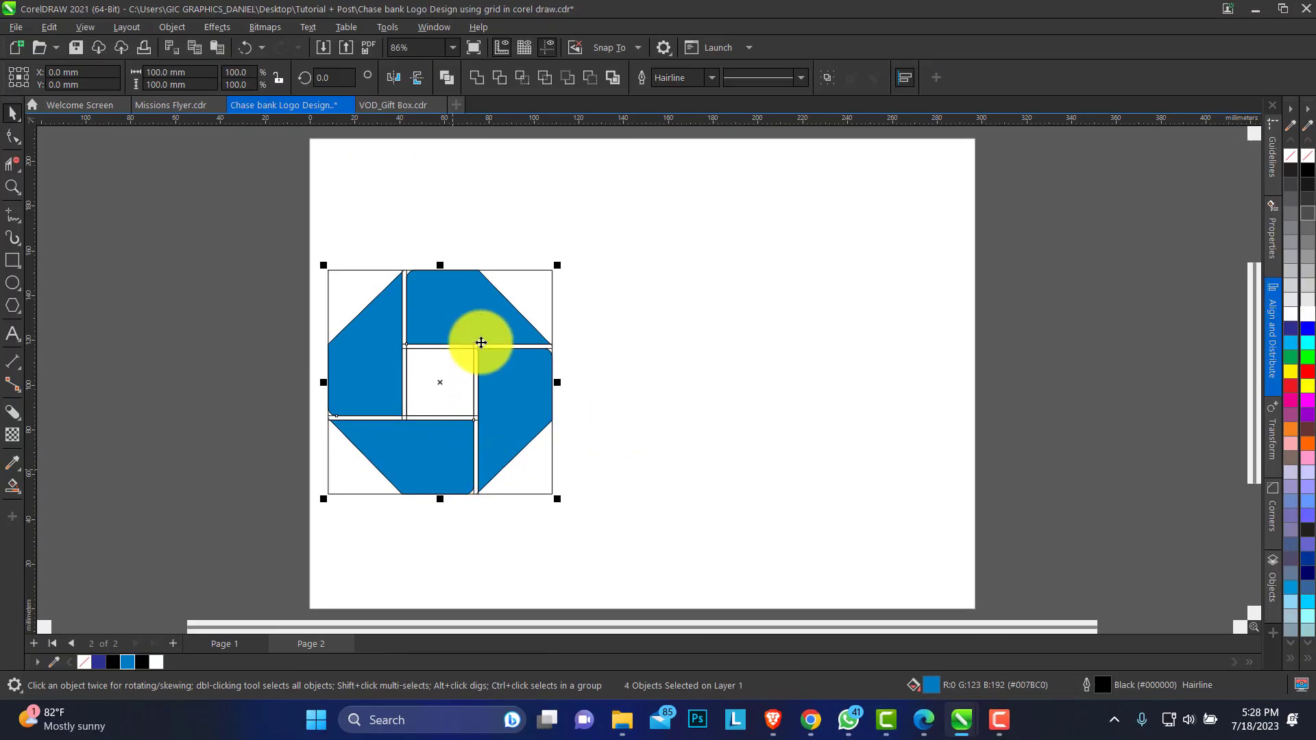
Step: Move the four filled shapes to the right, clear of the grid, and delete all the construction lines
{"action": "left_click_drag", "start_coordinate": [491, 281], "coordinate": [788, 322]}
{"action": "left_click_drag", "start_coordinate": [180, 245], "coordinate": [591, 525]}
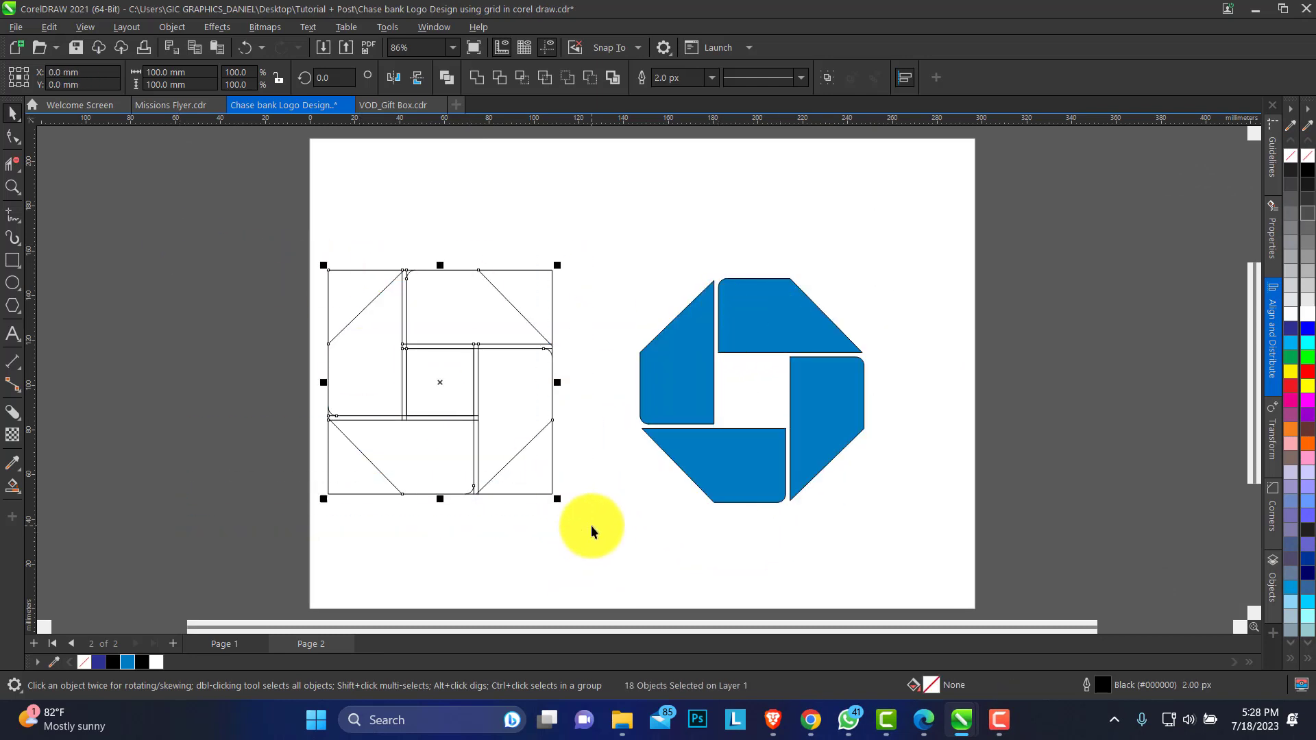
{"action": "key", "text": "Delete"}
Step: Remove the outline from the four blue shapes and place them above the page's middle, enlarged to about 114 mm wide
{"action": "left_click_drag", "start_coordinate": [876, 525], "coordinate": [876, 525]}
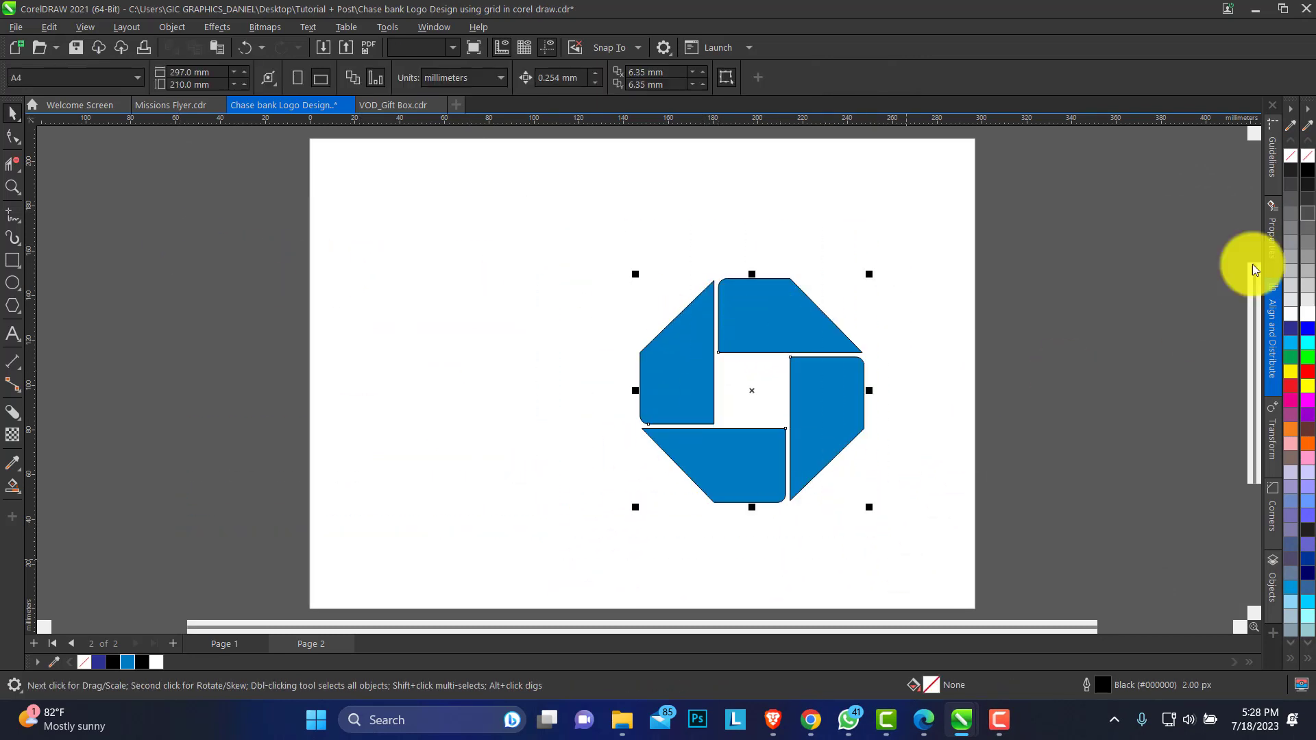
{"action": "left_click_drag", "start_coordinate": [781, 324], "coordinate": [689, 321]}
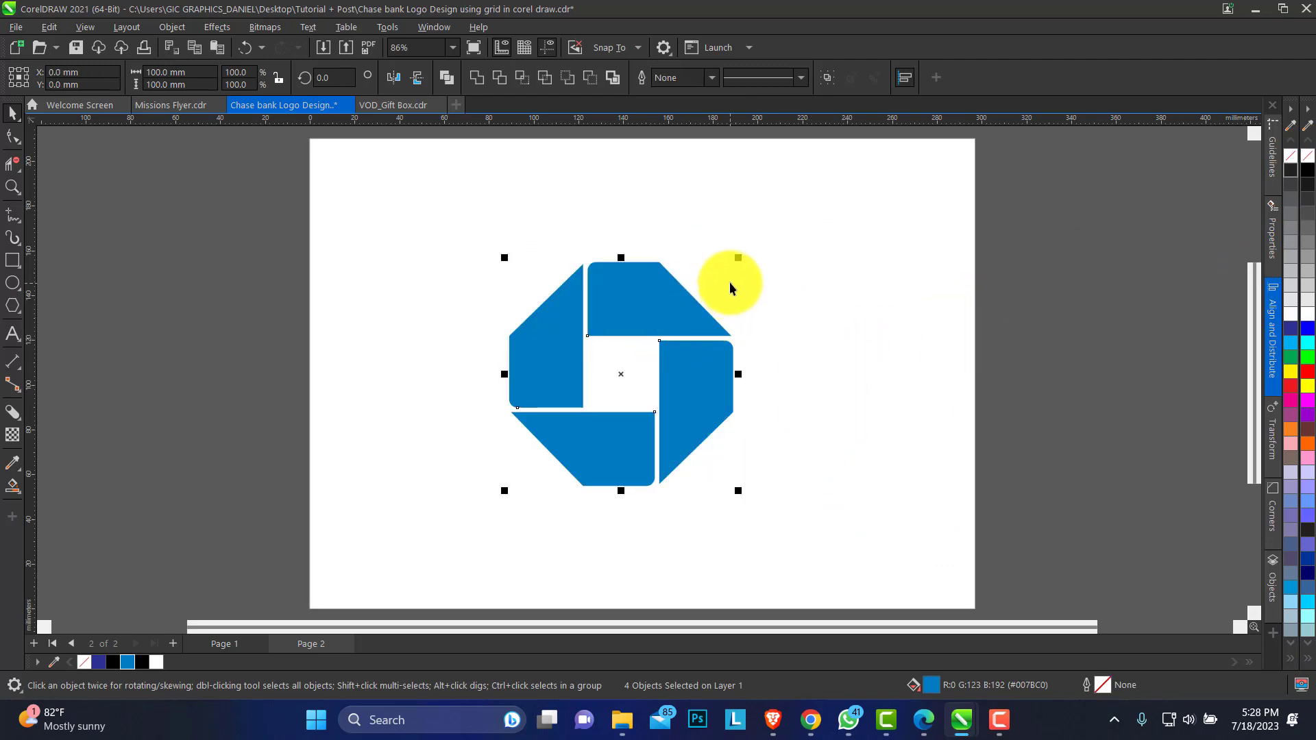
{"action": "mouse_move", "coordinate": [738, 257]}
{"action": "left_mouse_down"}
{"action": "mouse_move", "coordinate": [763, 249]}
{"action": "mouse_move", "coordinate": [753, 241]}
{"action": "left_mouse_up"}
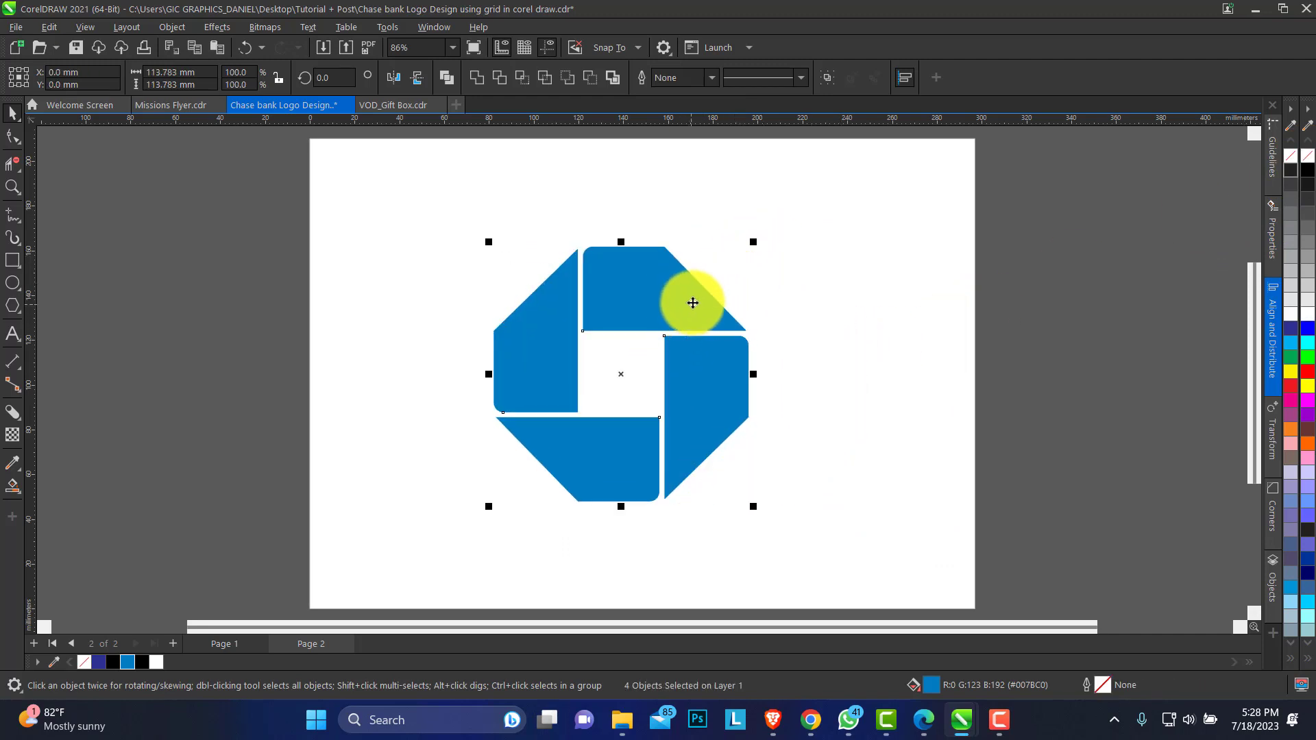
{"action": "left_click_drag", "start_coordinate": [690, 297], "coordinate": [693, 287]}
Step: Add the text "Chase bank" below the logo and set its font to Sequel Sans Medium Head
{"action": "left_click", "coordinate": [12, 334]}
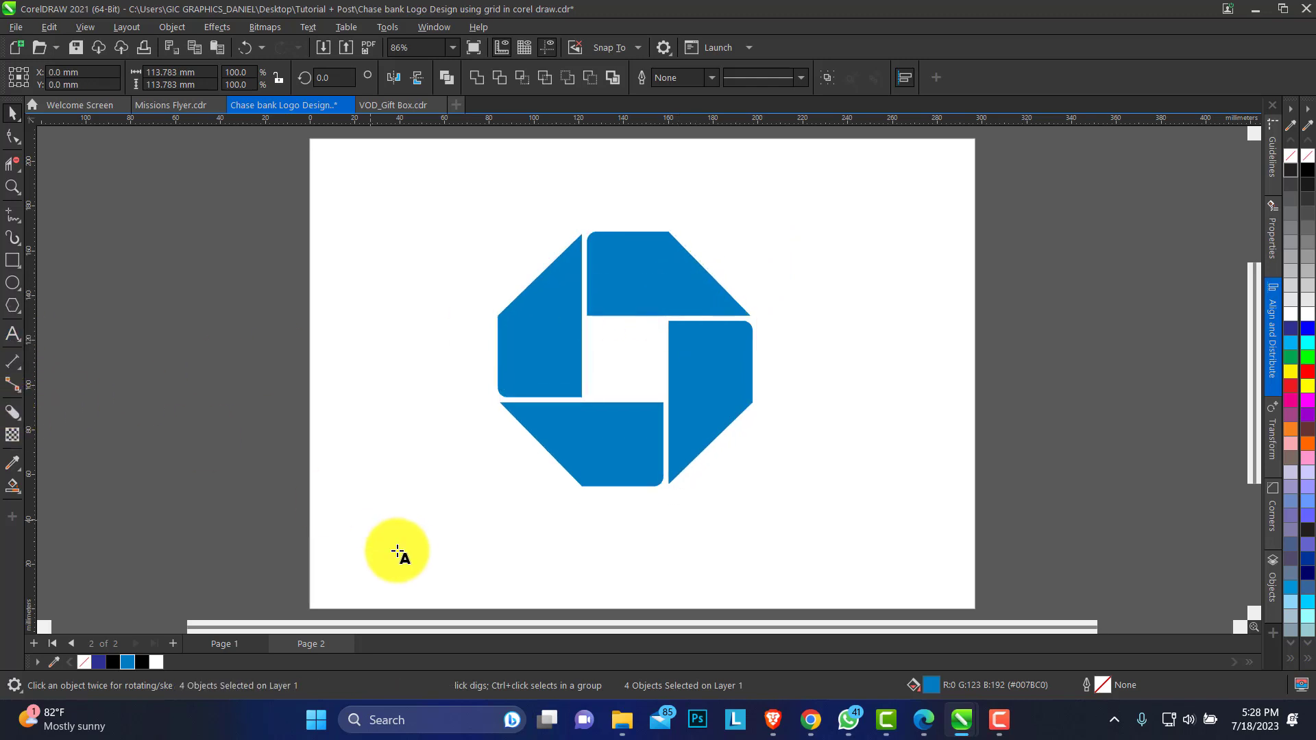
{"action": "left_click", "coordinate": [408, 554]}
{"action": "left_click", "coordinate": [495, 593]}
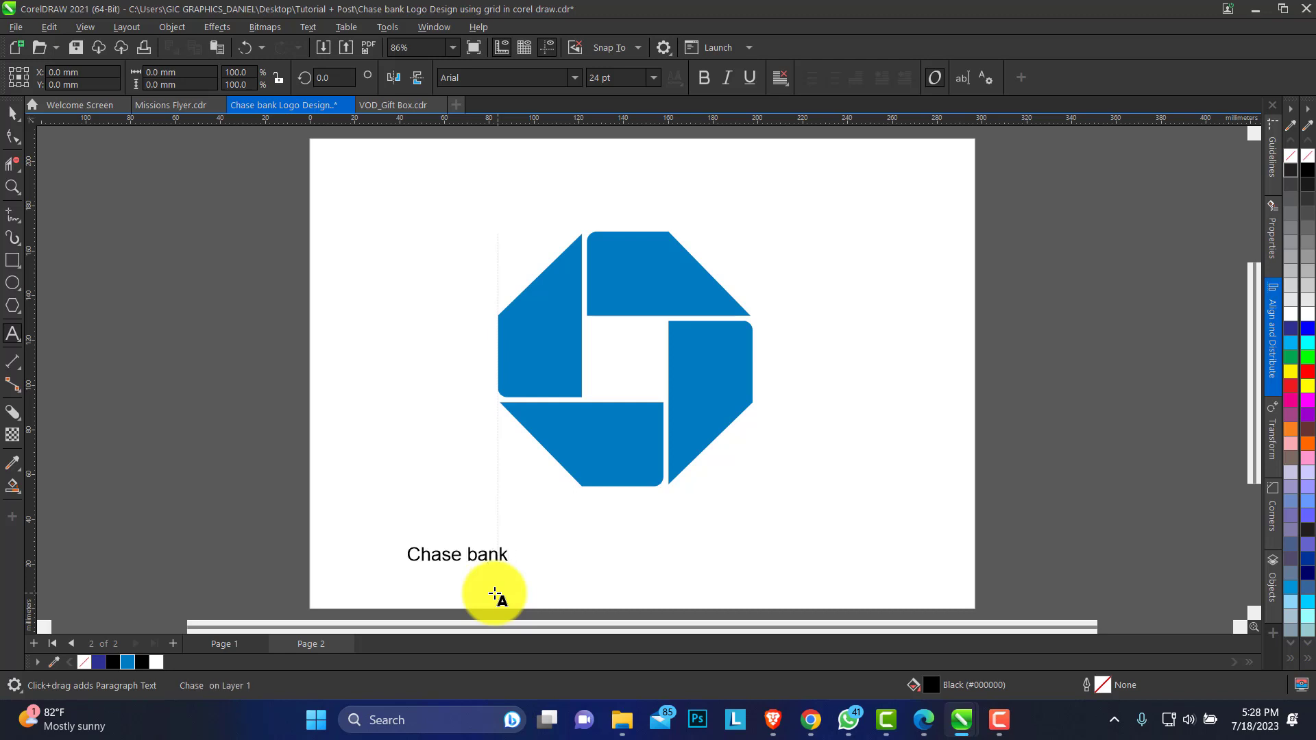
{"action": "left_click", "coordinate": [13, 113]}
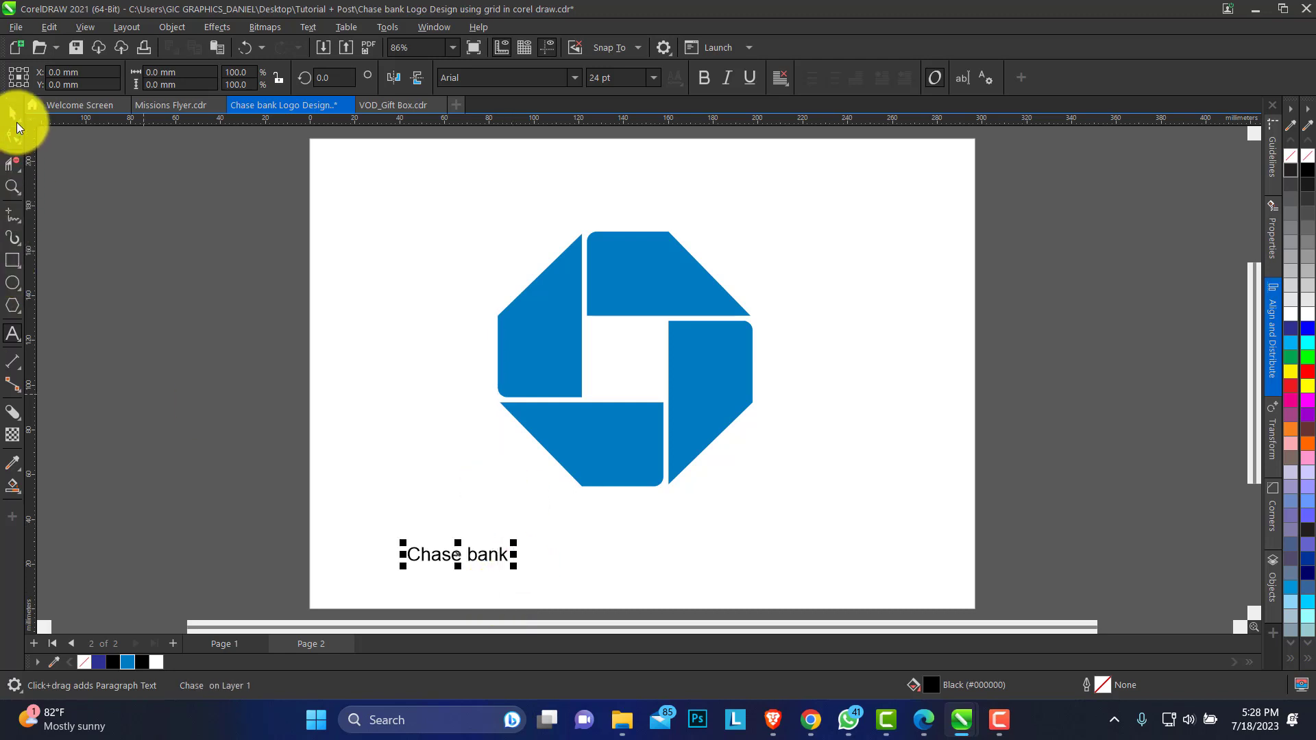
{"action": "left_click", "coordinate": [575, 78]}
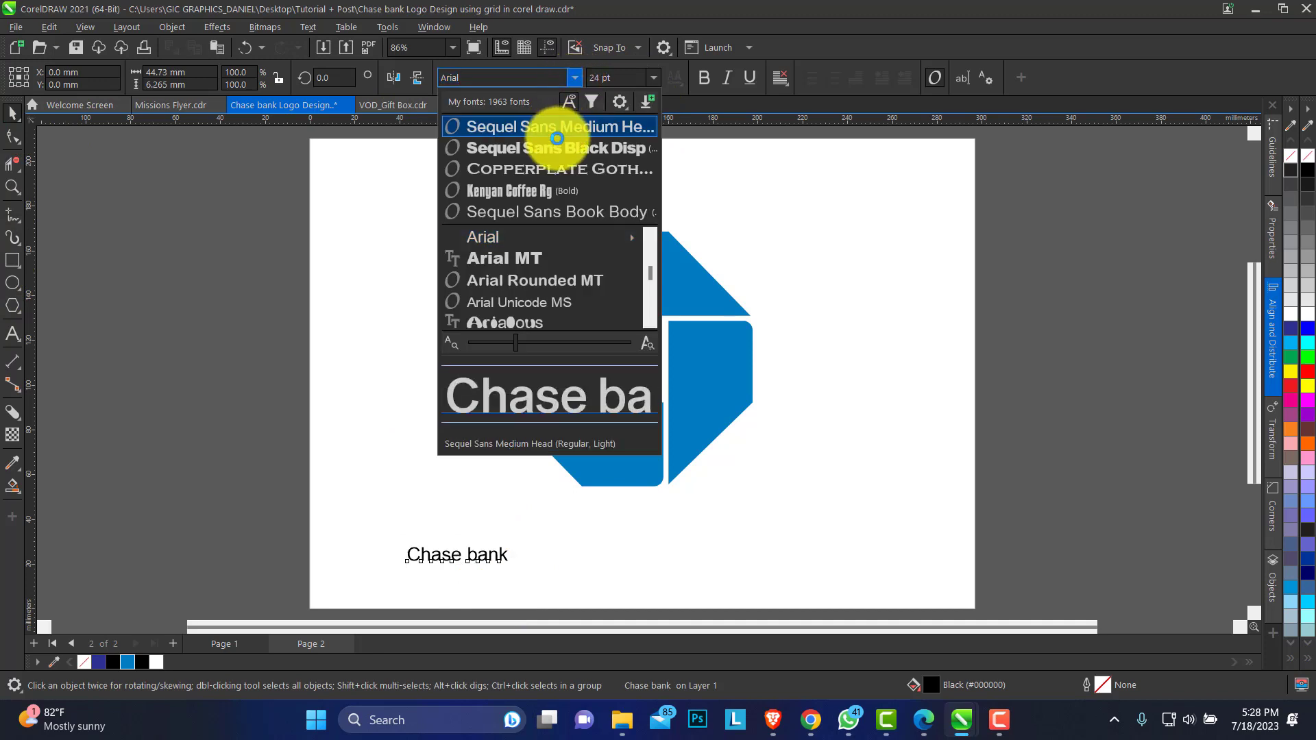
{"action": "key", "text": "Escape"}
Step: Change the text to UPPERCASE and enlarge it proportionally to about 190 mm wide
{"action": "left_click", "coordinate": [310, 28]}
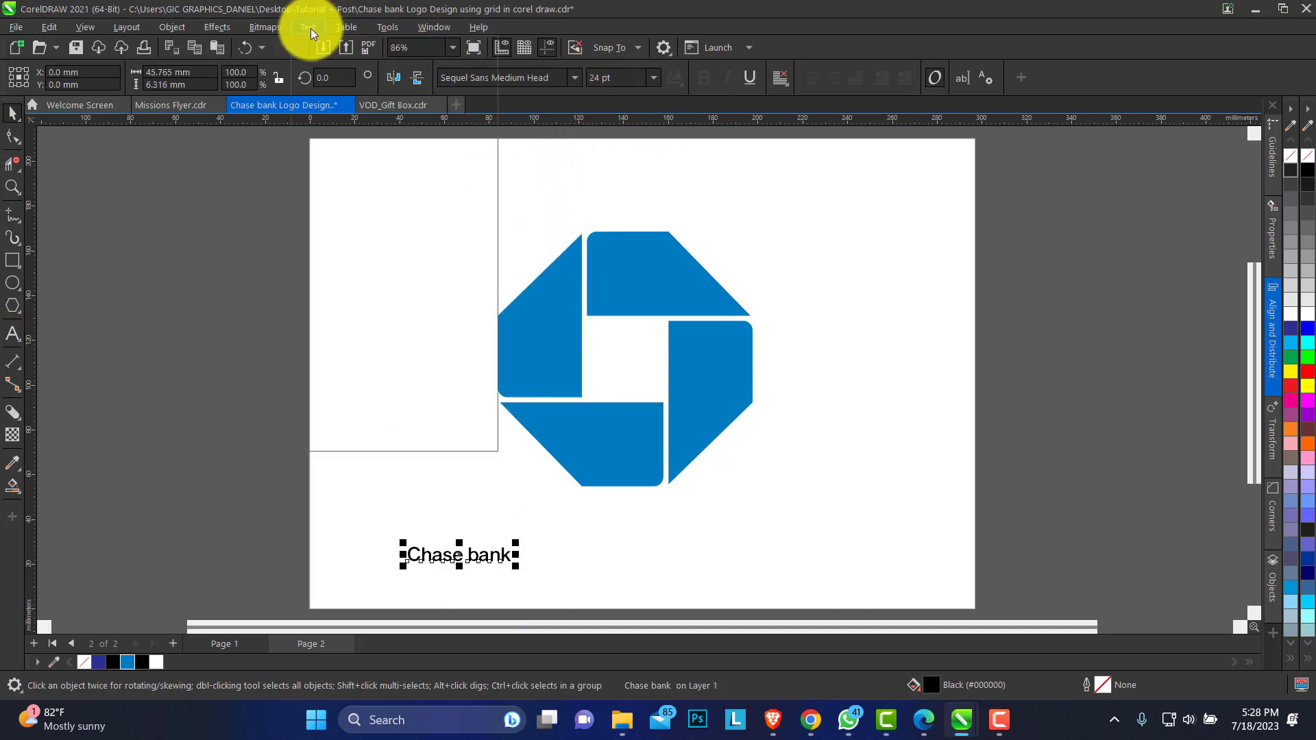
{"action": "left_click", "coordinate": [357, 363]}
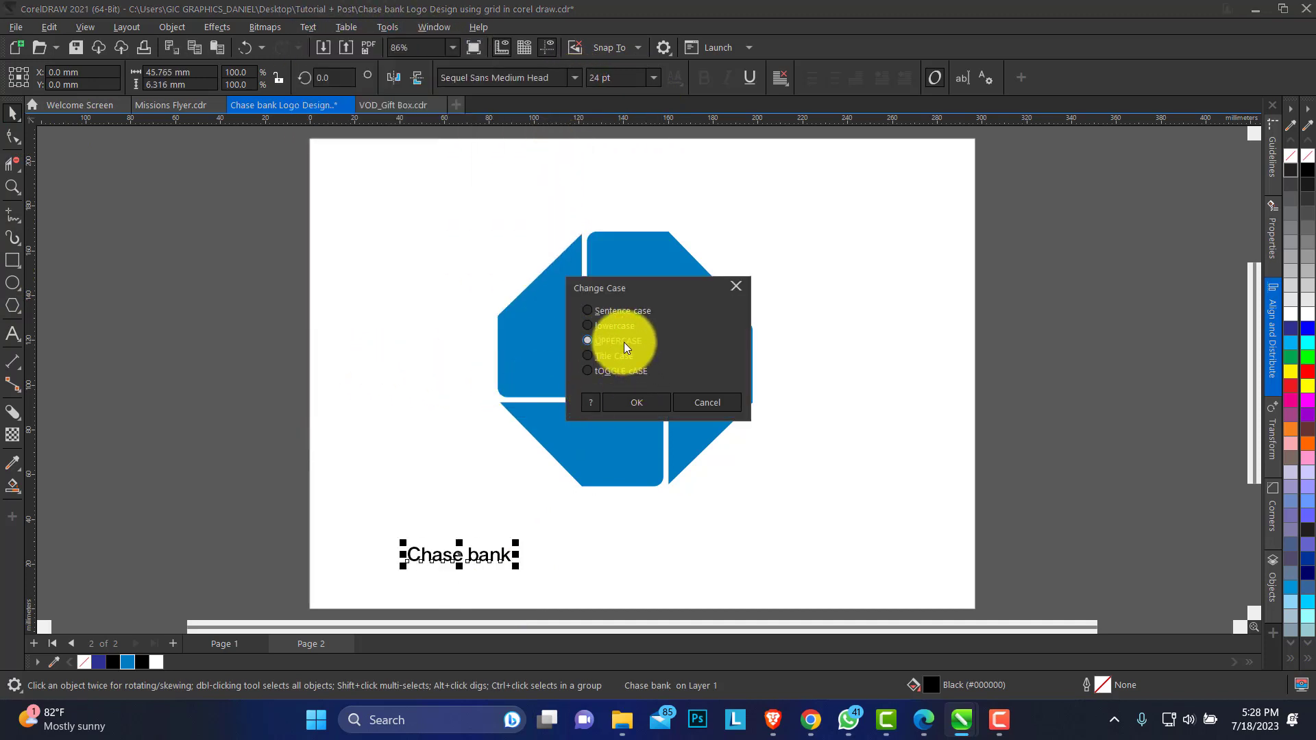
{"action": "left_click", "coordinate": [624, 342]}
{"action": "left_click", "coordinate": [627, 402]}
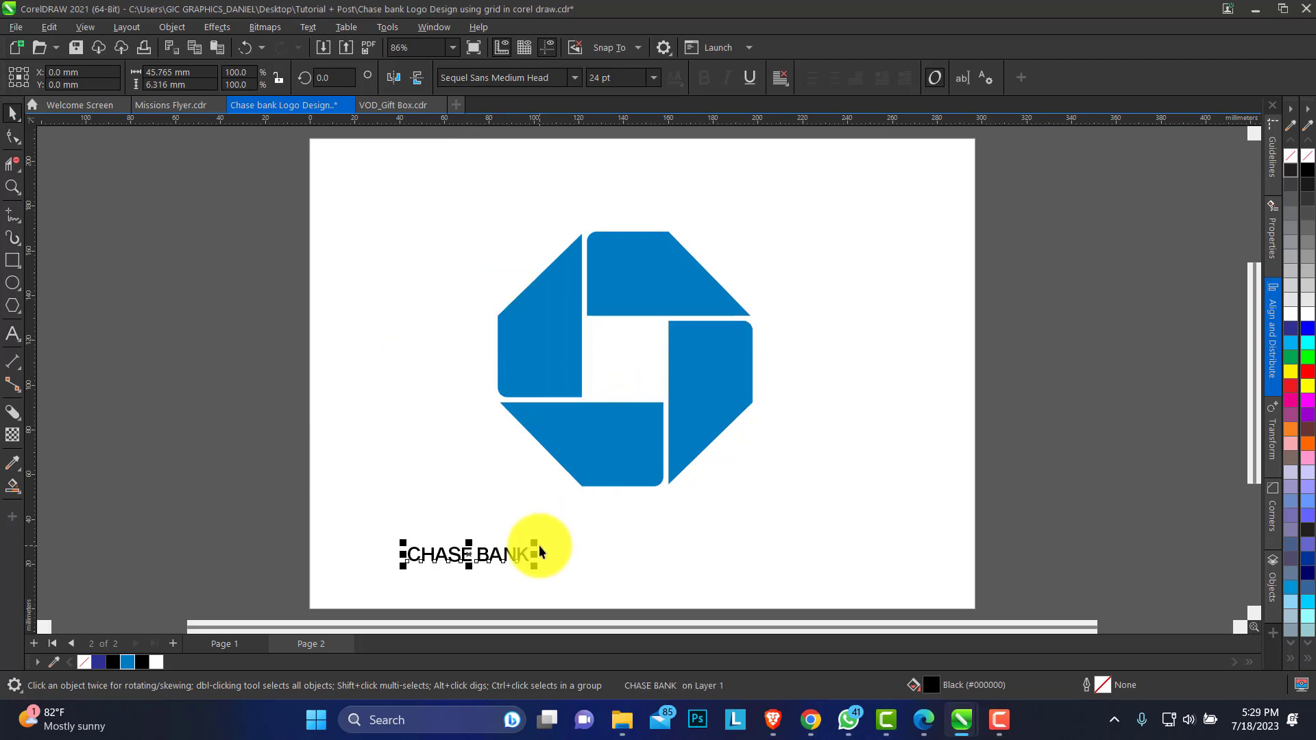
{"action": "left_click_drag", "start_coordinate": [539, 545], "coordinate": [843, 470]}
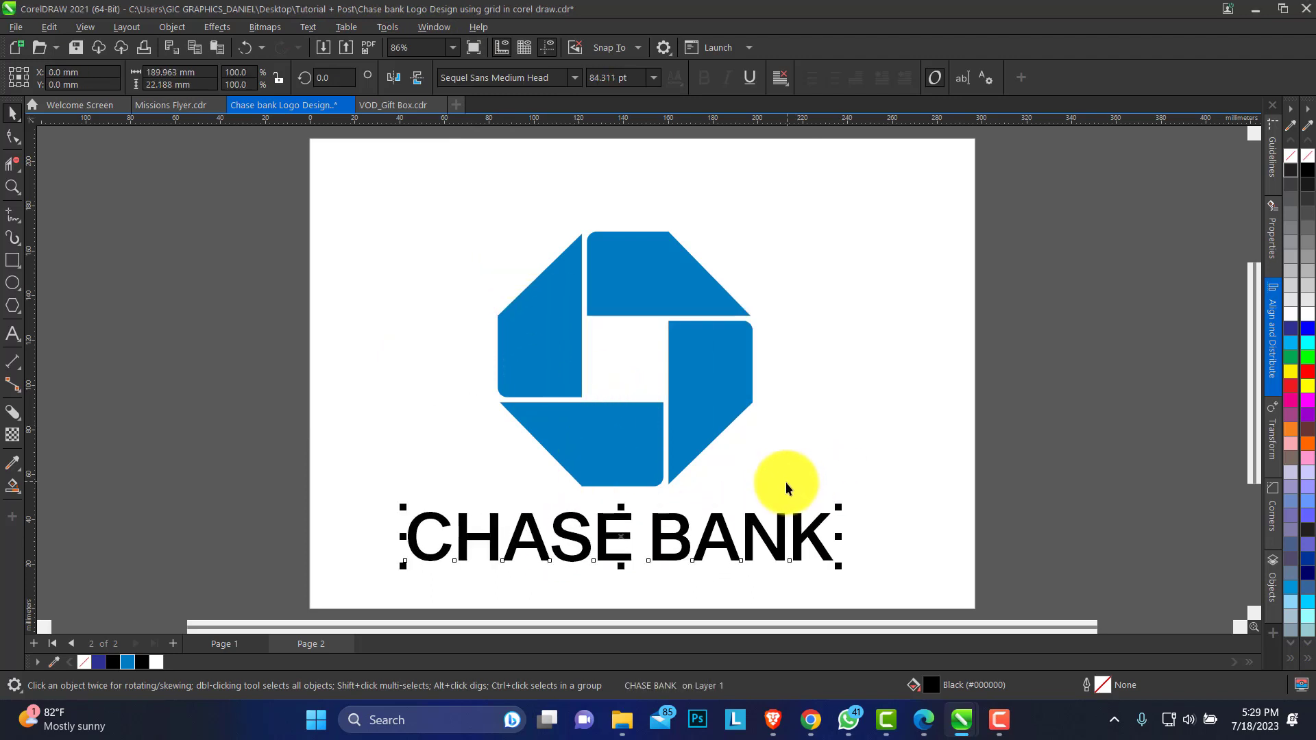
Step: Group the four blue shapes, centre them horizontally on the CHASE BANK text, and group the logo with the text
{"action": "left_click", "coordinate": [635, 285]}
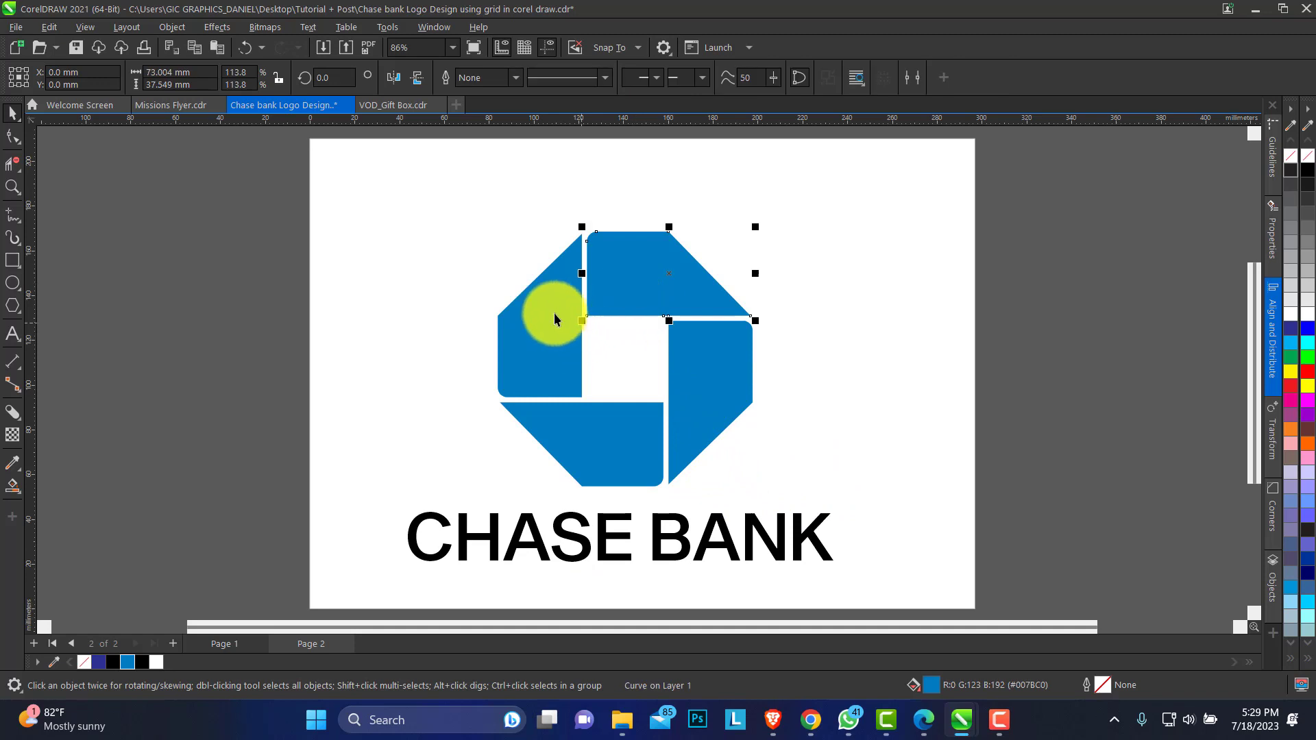
{"action": "left_click_drag", "start_coordinate": [853, 508], "coordinate": [853, 503]}
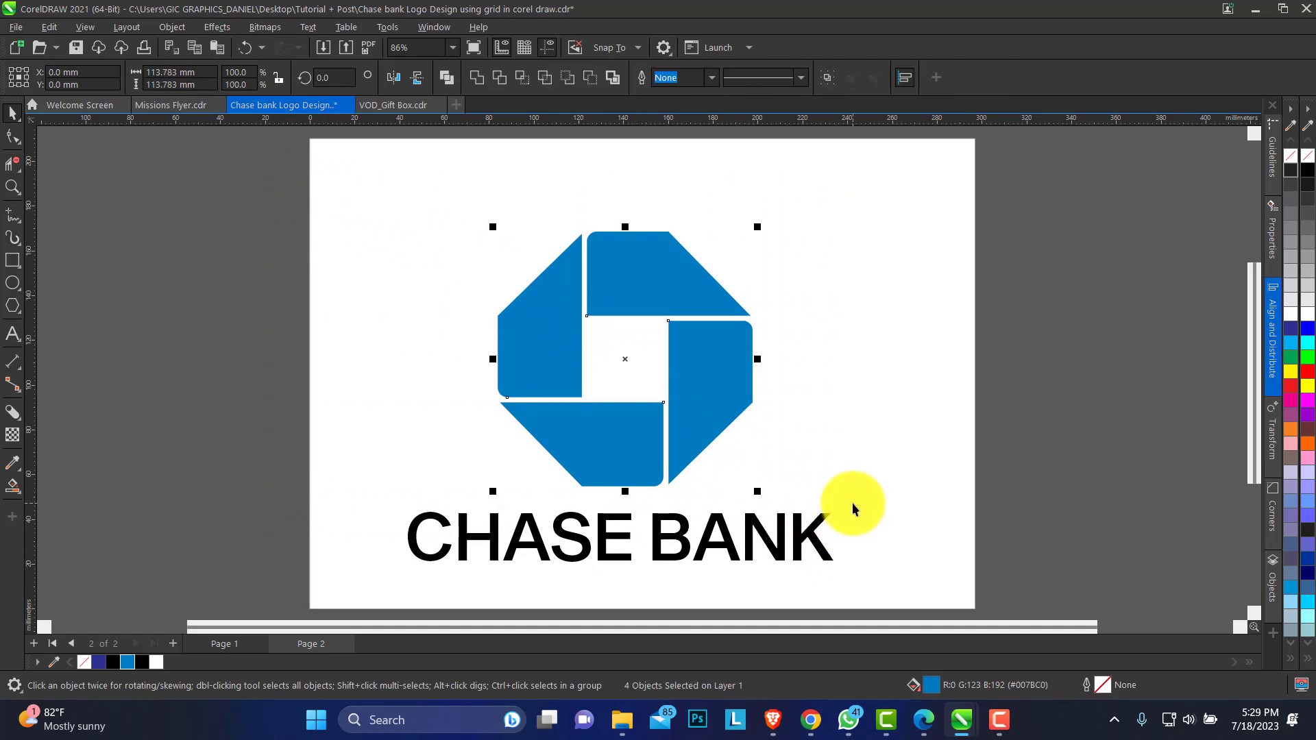
{"action": "key", "text": "ctrl+g"}
{"action": "left_click", "coordinate": [598, 524], "text": "shift"}
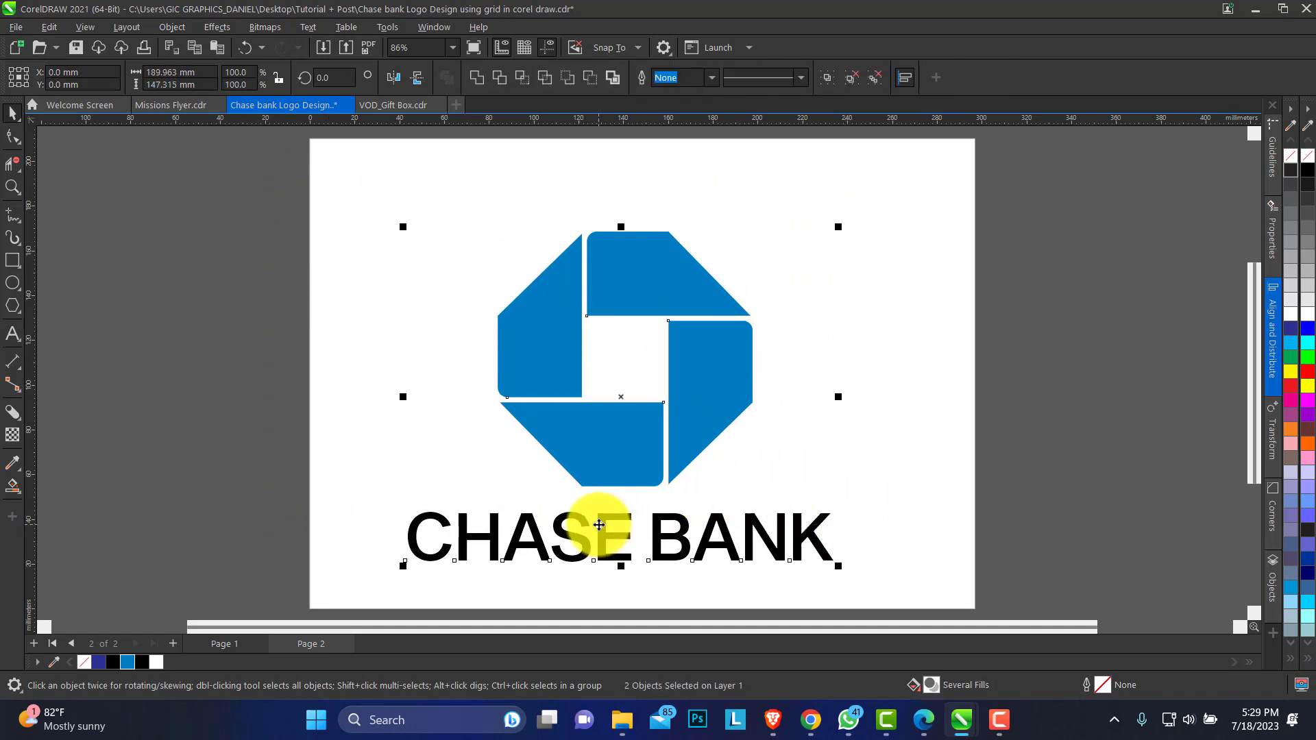
{"action": "key", "text": "c"}
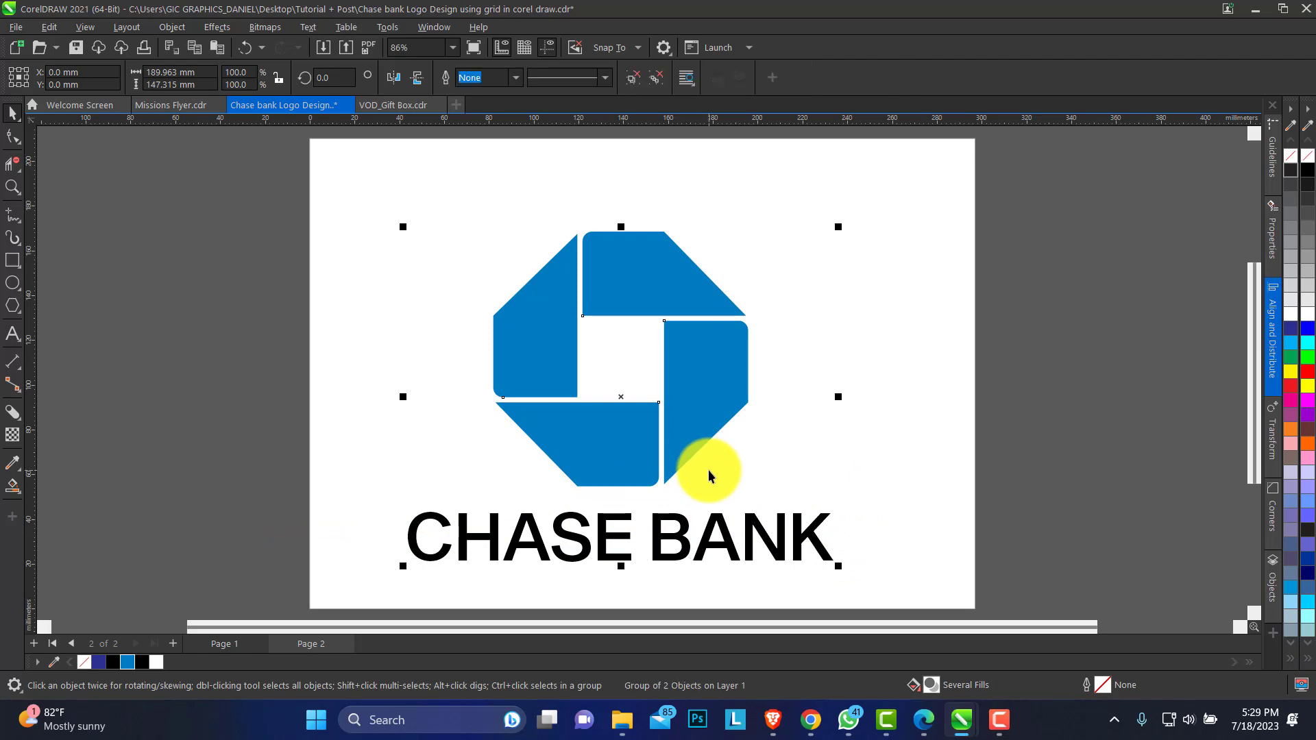
{"action": "scroll", "coordinate": [709, 470], "scroll_direction": "up", "scroll_amount": 1}
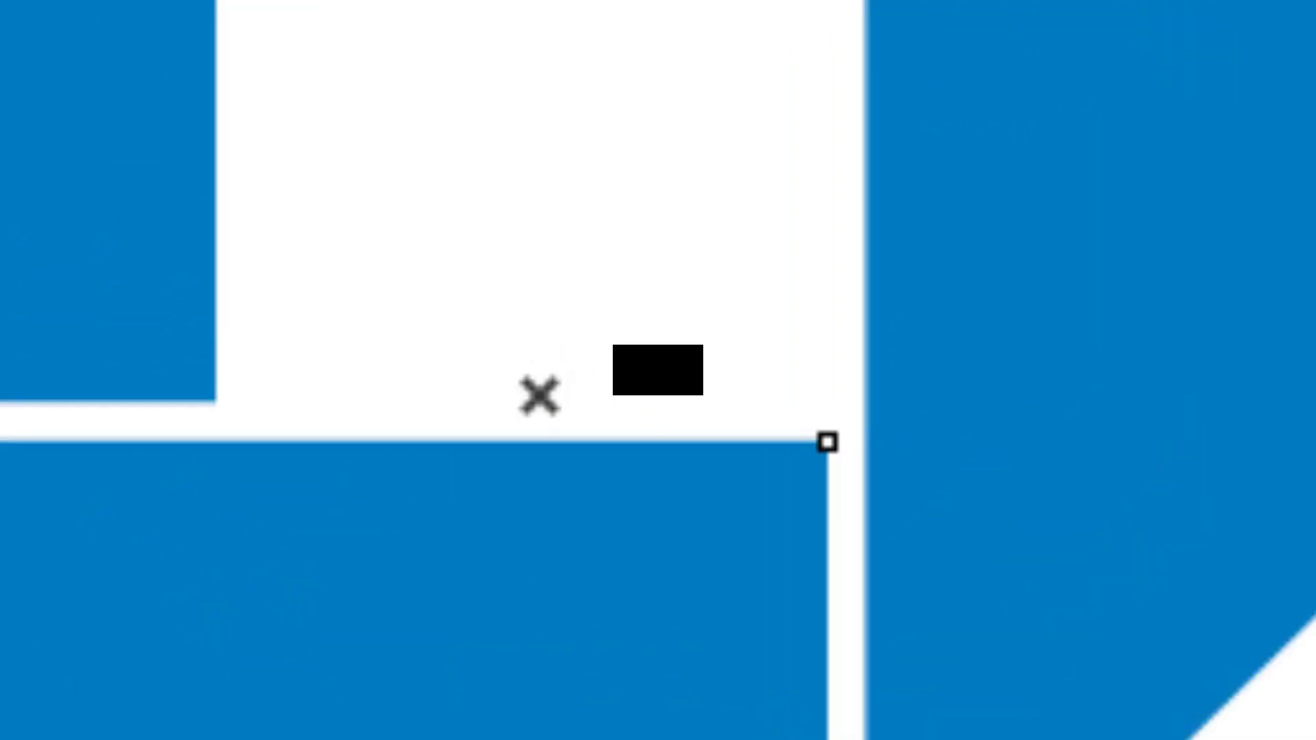